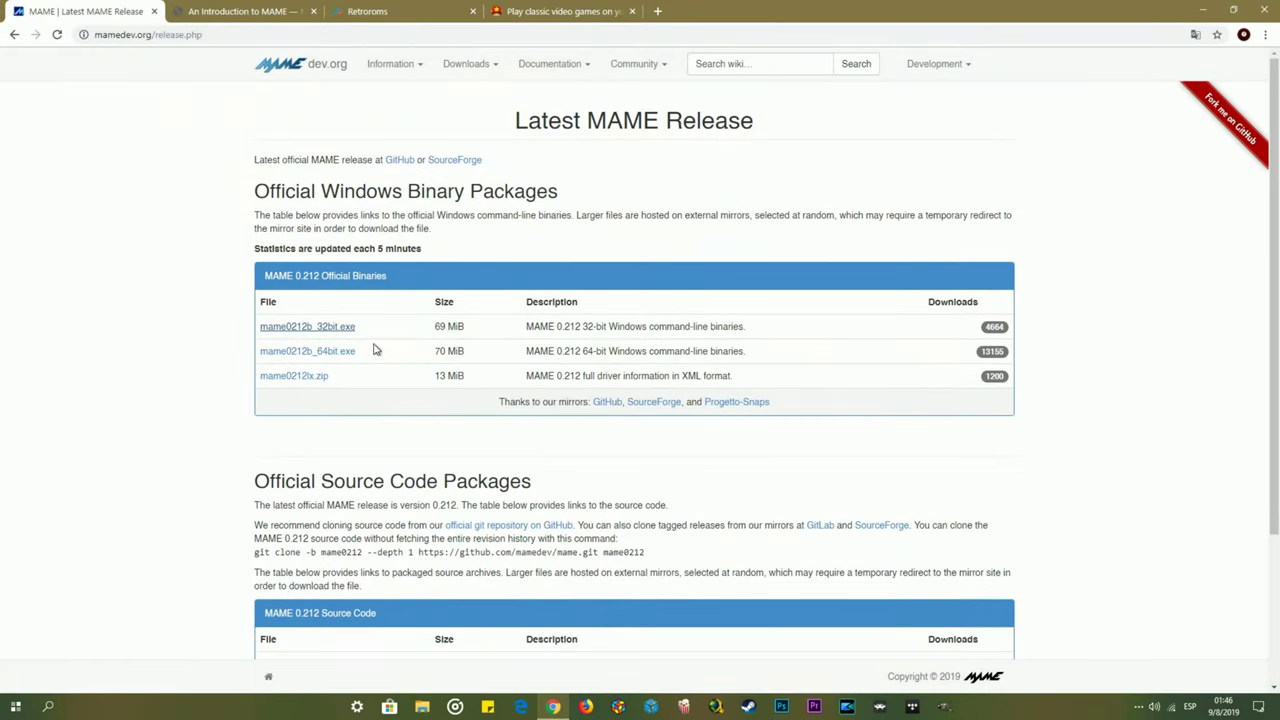
- Return to the MAME home page, review its introduction and supported platforms, and open the Windows release page
left_click(14, 34)
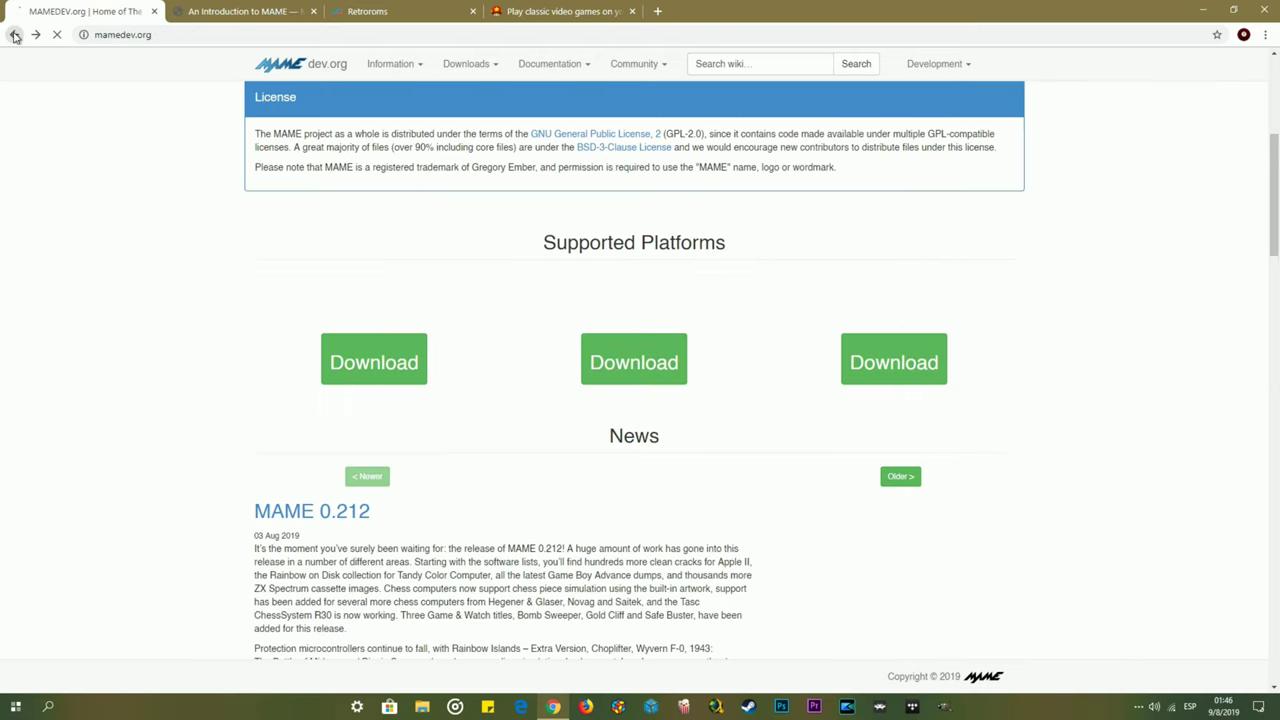
scroll(400, 240, "up", 4)
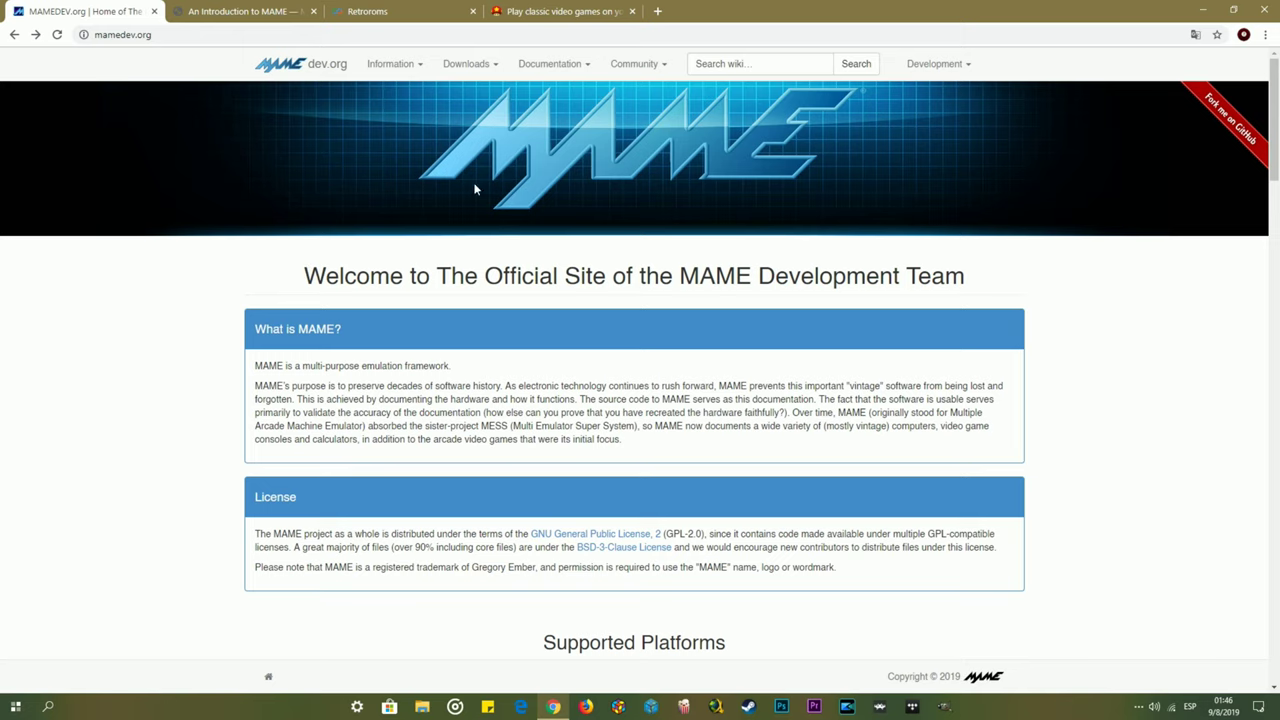
scroll(237, 288, "down", 4)
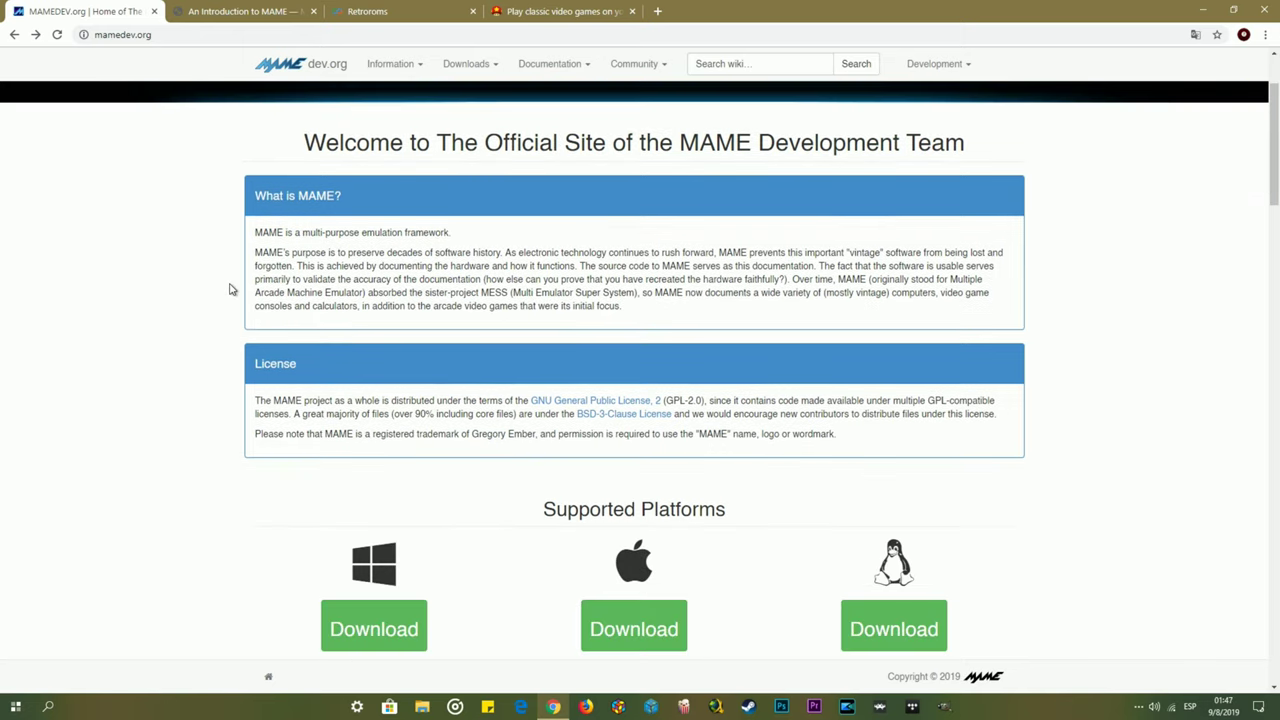
scroll(230, 300, "down", 2)
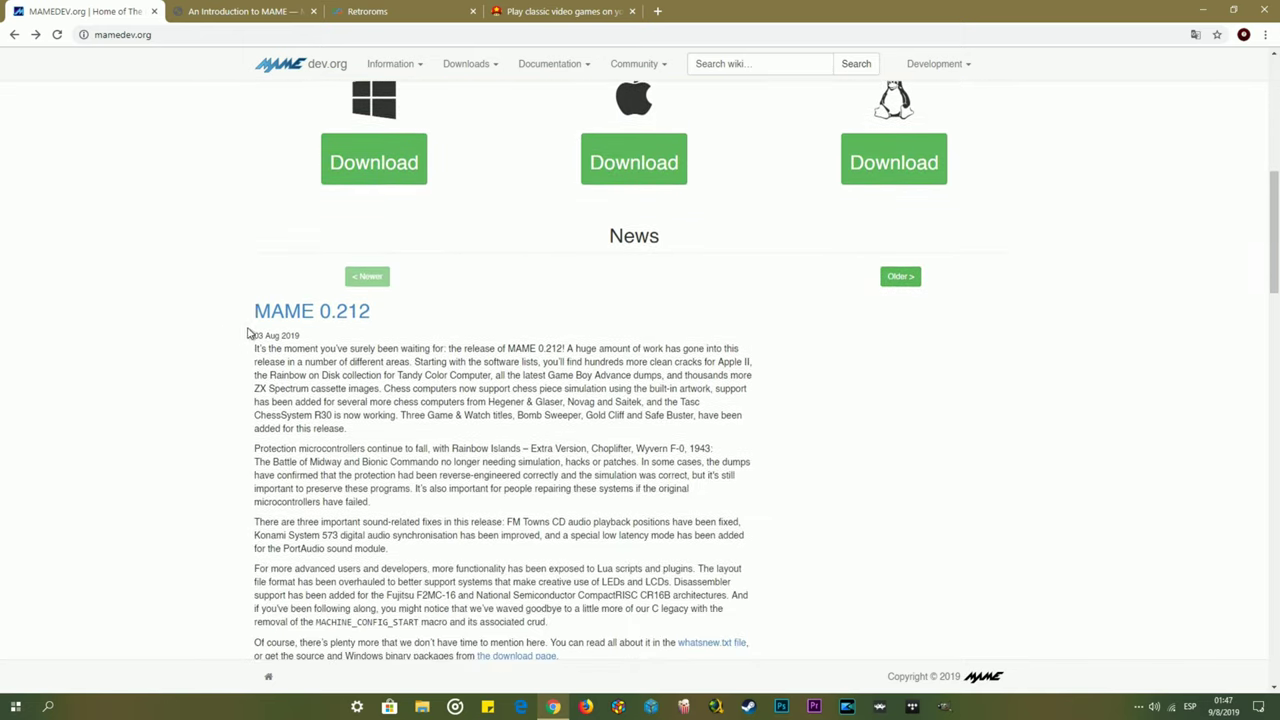
scroll(345, 318, "up", 2)
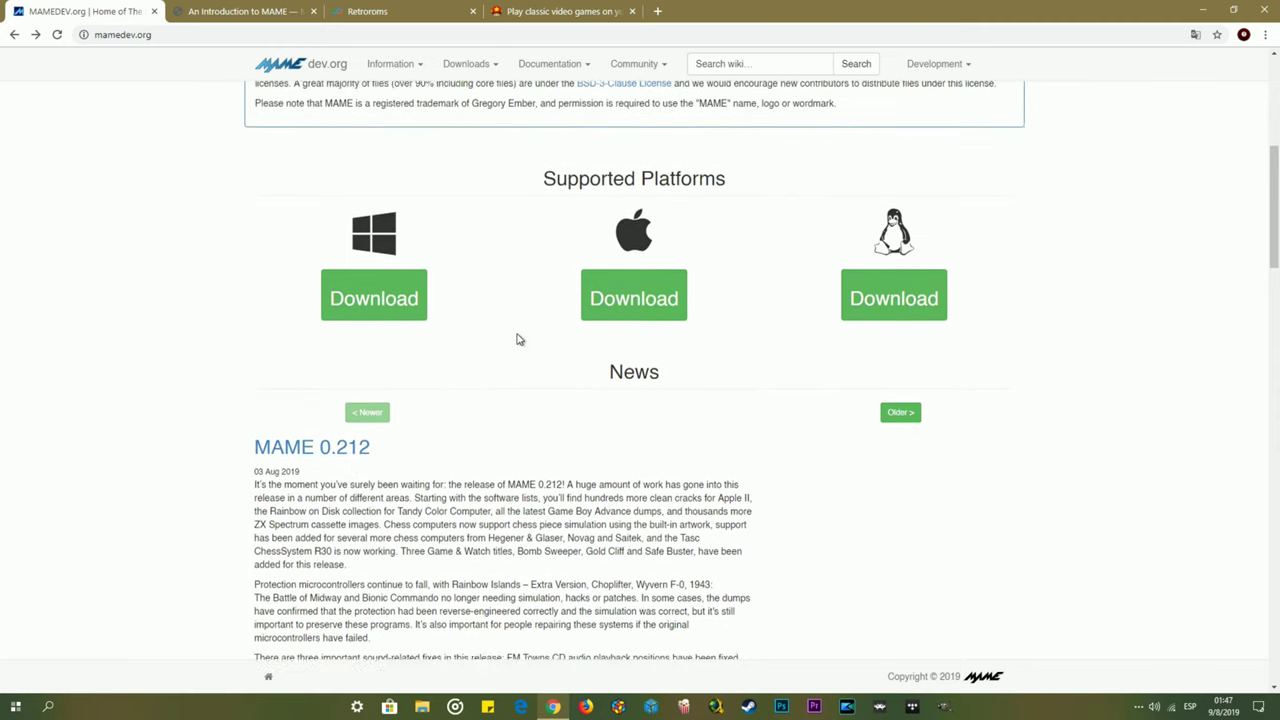
scroll(517, 340, "up", 1)
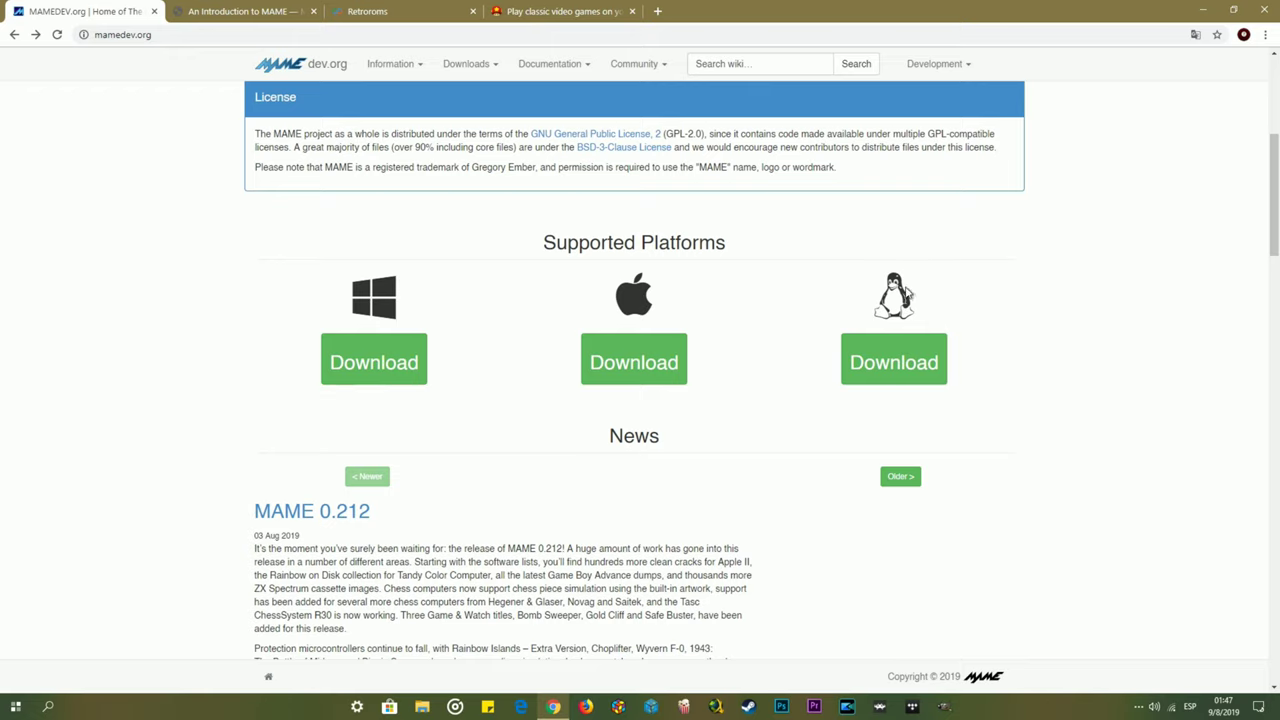
left_click(382, 368)
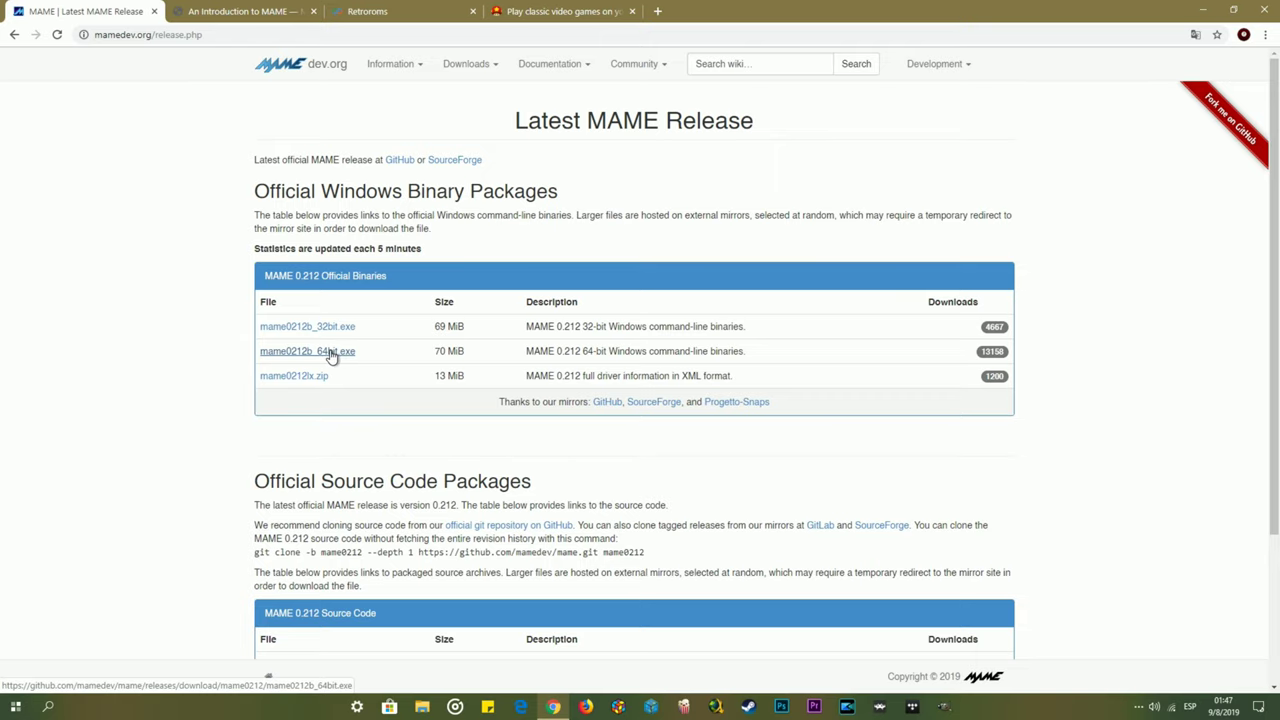
- Show the desktop and inspect the downloaded 32-bit and 64-bit MAME files
left_click(1204, 11)
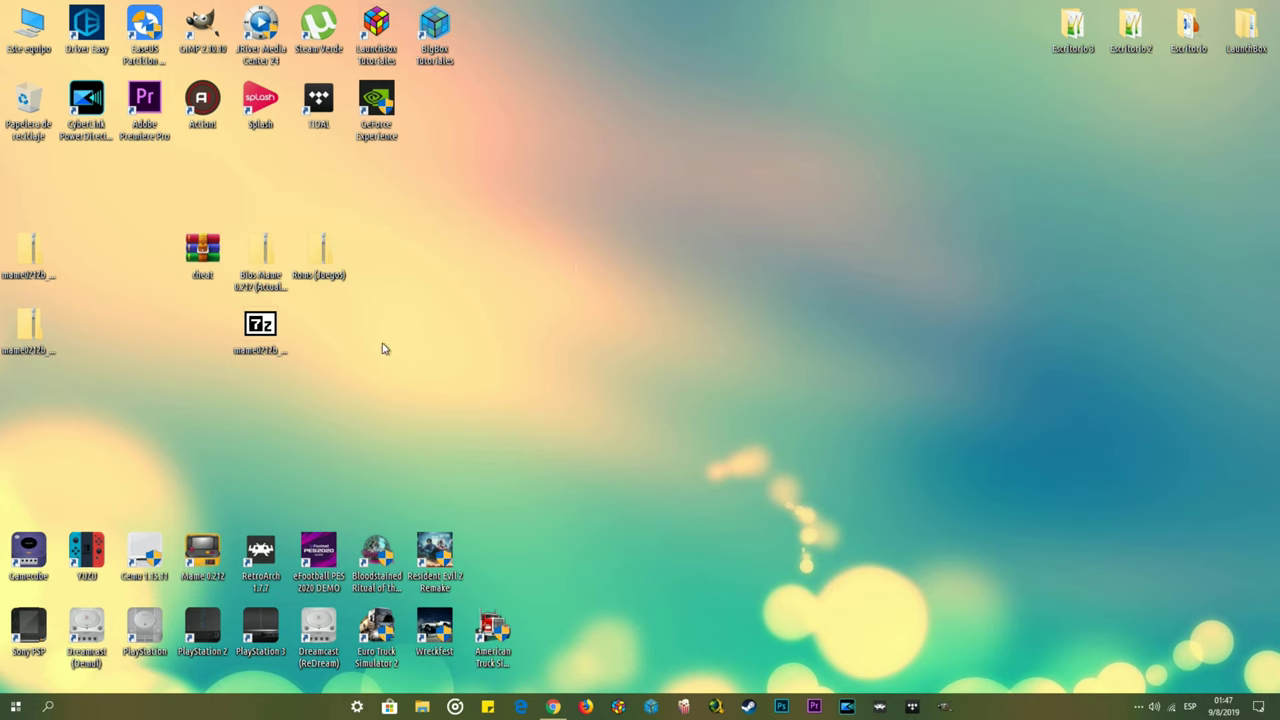
left_click(262, 326)
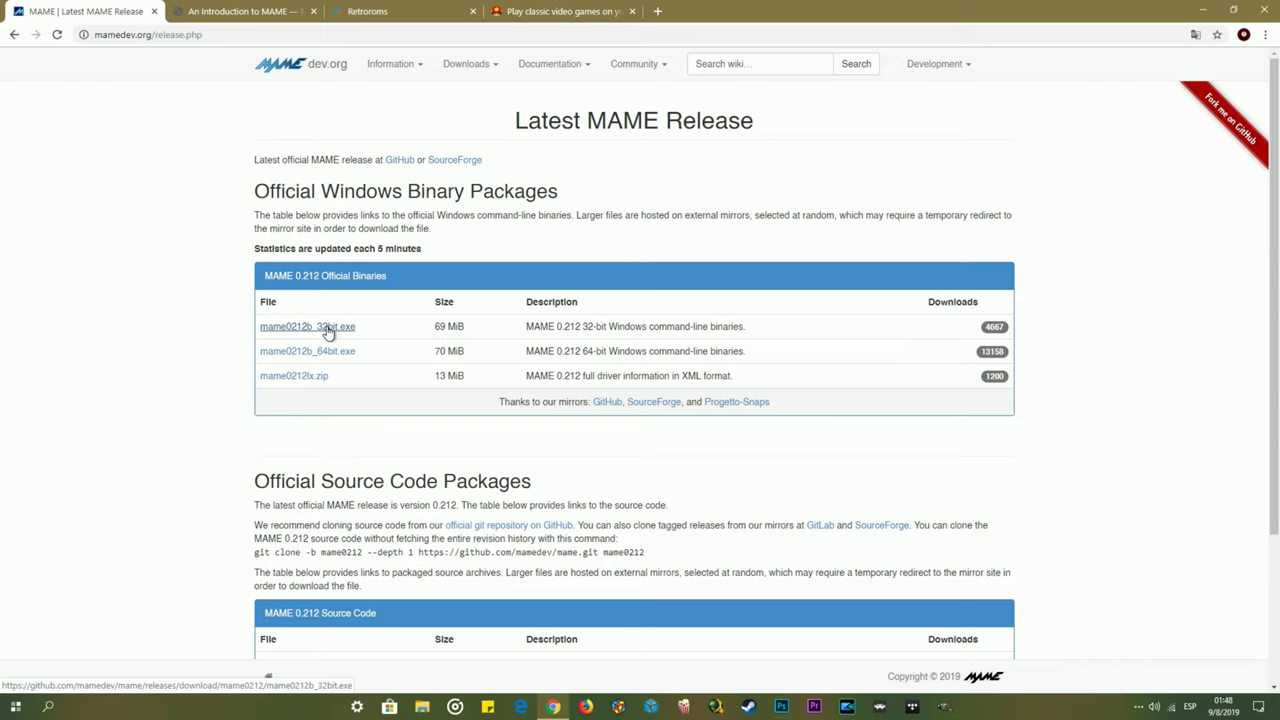
left_click(1206, 12)
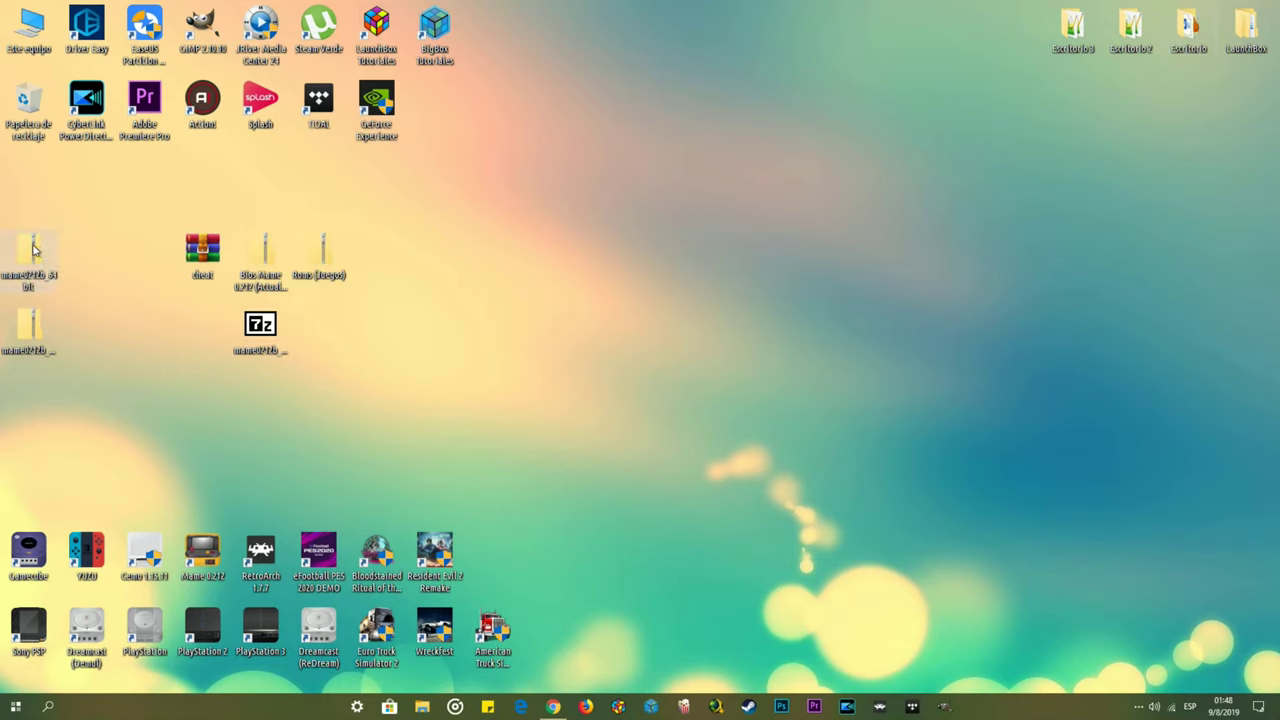
mouse_move(37, 259)
mouse_move(38, 350)
left_click(258, 332)
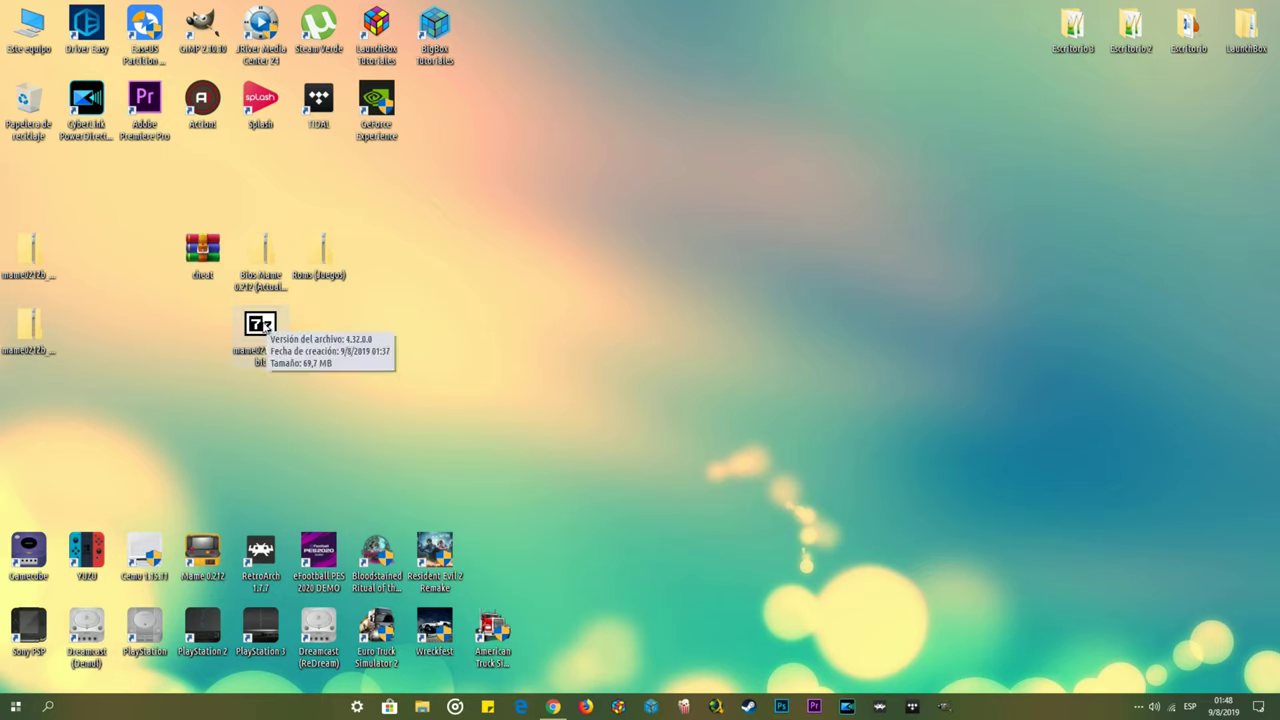
- Create a desktop folder named Mame and move the mame0212b_64bit self-extracting file into it
right_click(365, 330)
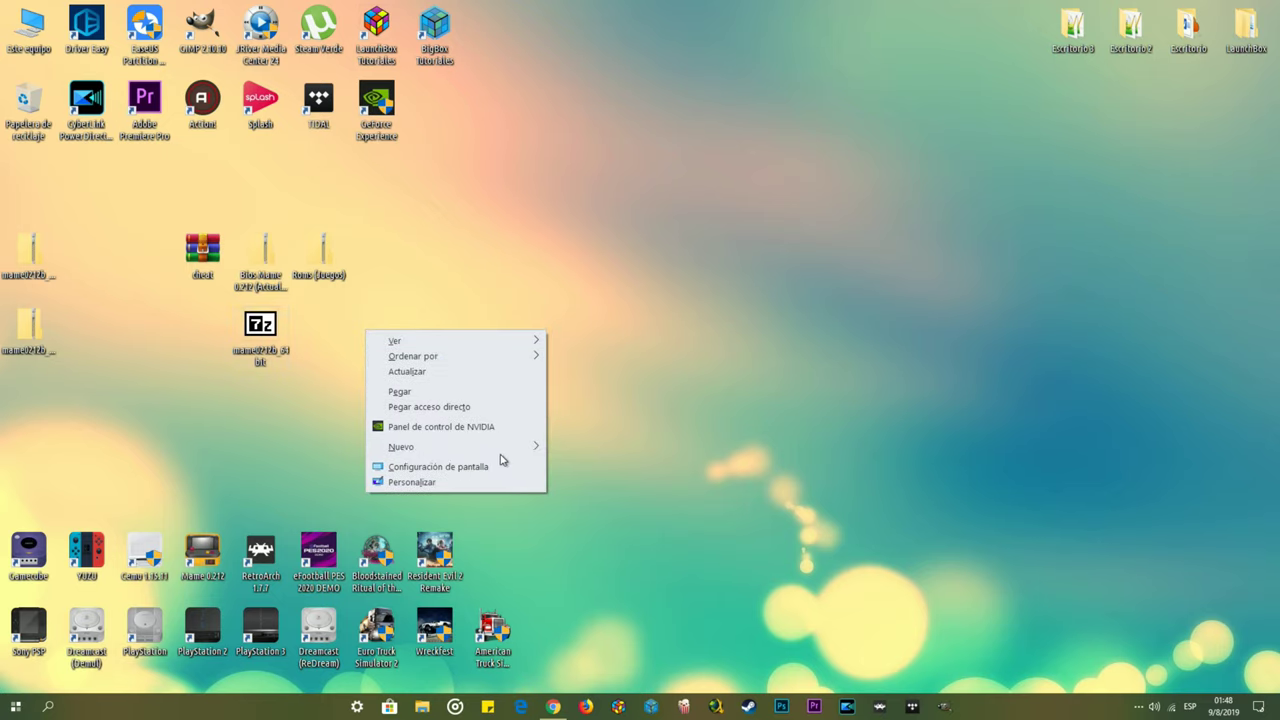
mouse_move(520, 450)
left_click(572, 451)
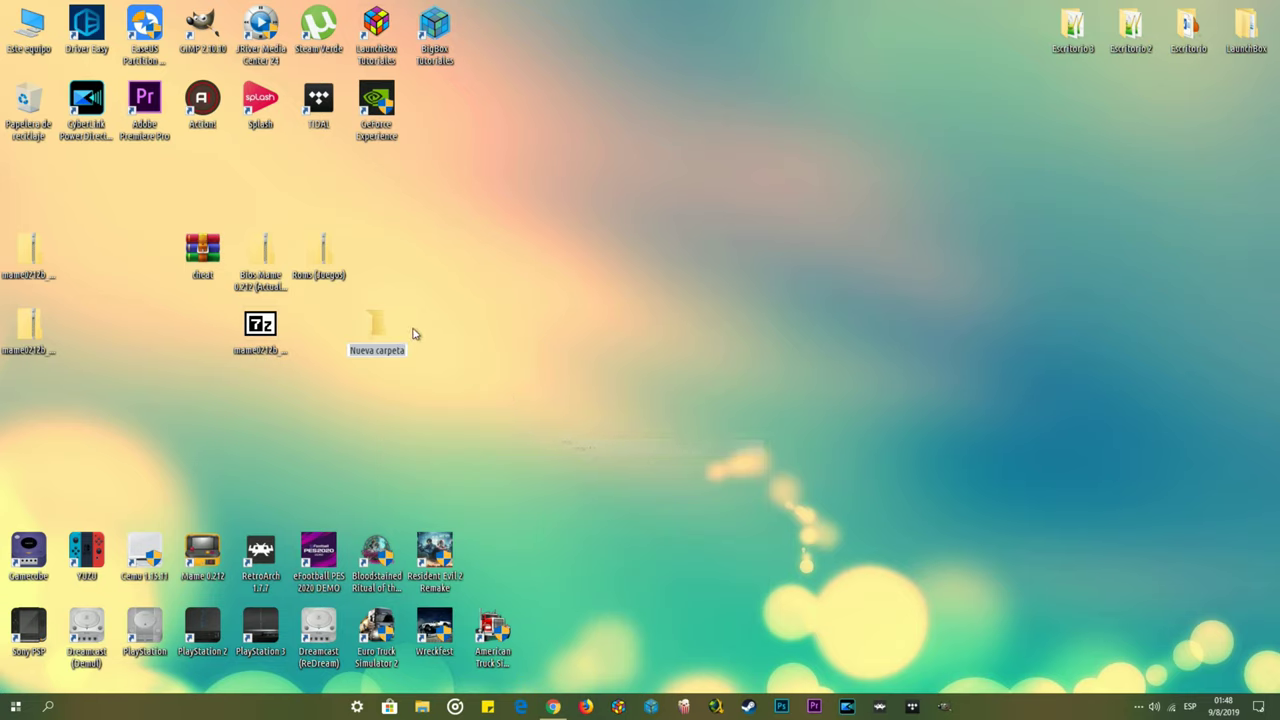
type("Mame")
key("Return")
mouse_move(265, 330)
left_mouse_down()
mouse_move(380, 332)
mouse_move(276, 333)
left_mouse_up()
- Inspect the cheat, Bios Mame 0.212 (Actualizadas) and Roms (Juegos) archives on the desktop
left_click_drag(199, 206, 360, 276)
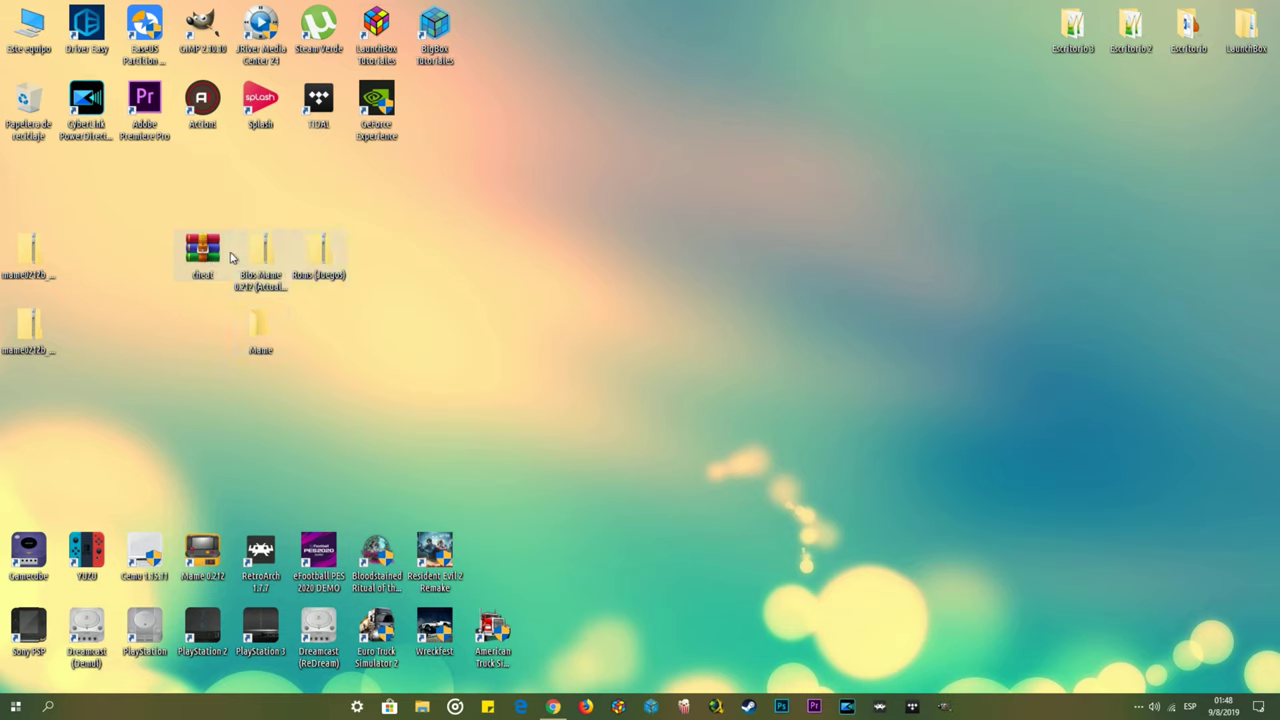
left_click(200, 242)
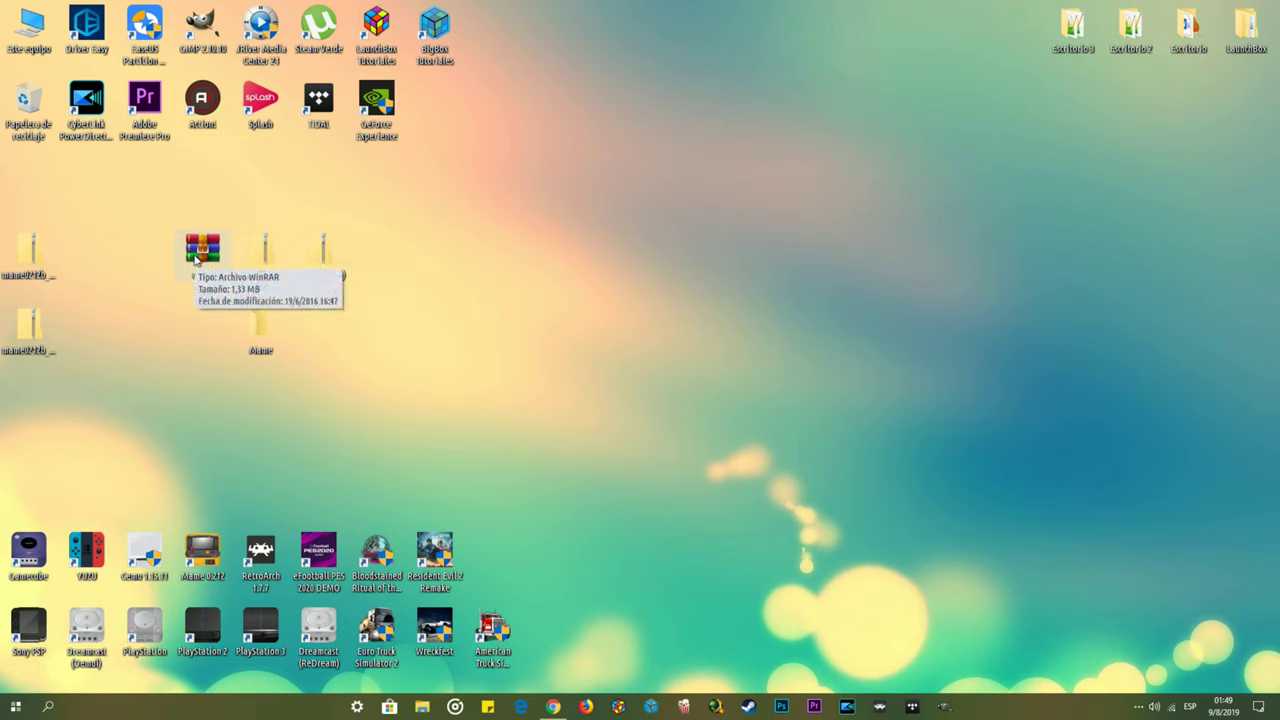
left_click(257, 257)
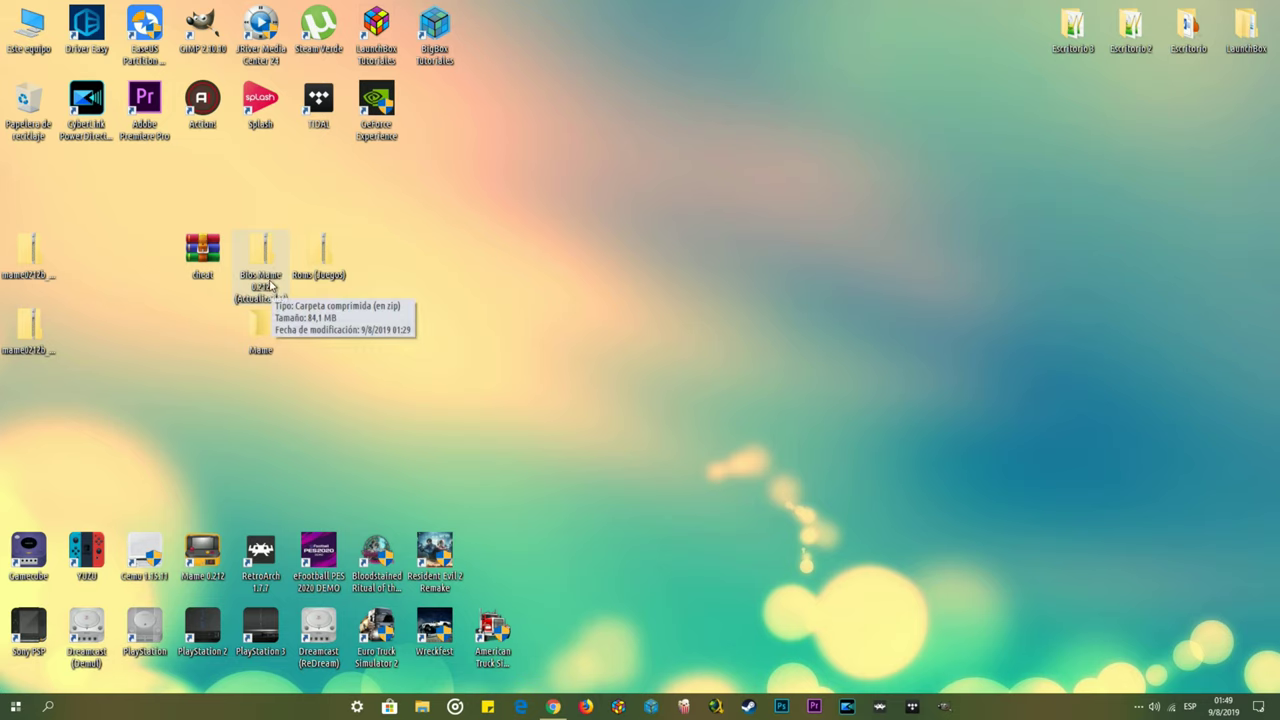
left_click(322, 256)
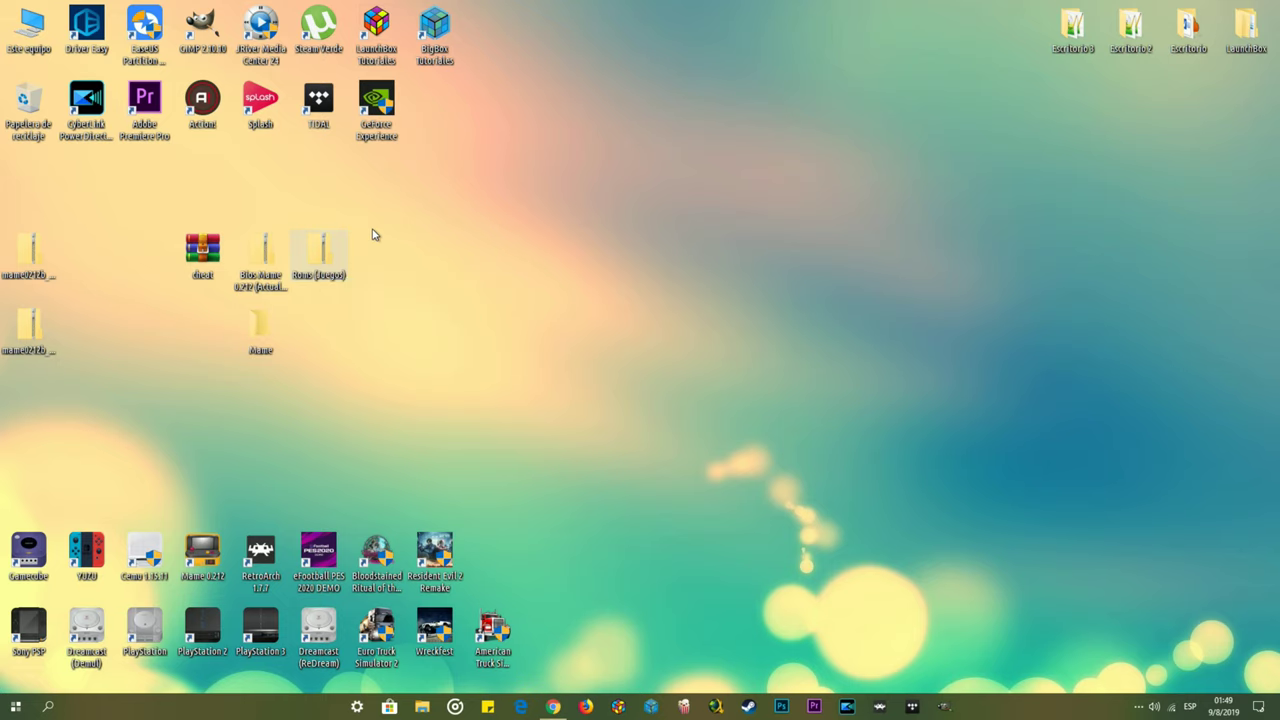
left_click_drag(372, 235, 302, 270)
left_click_drag(374, 211, 170, 294)
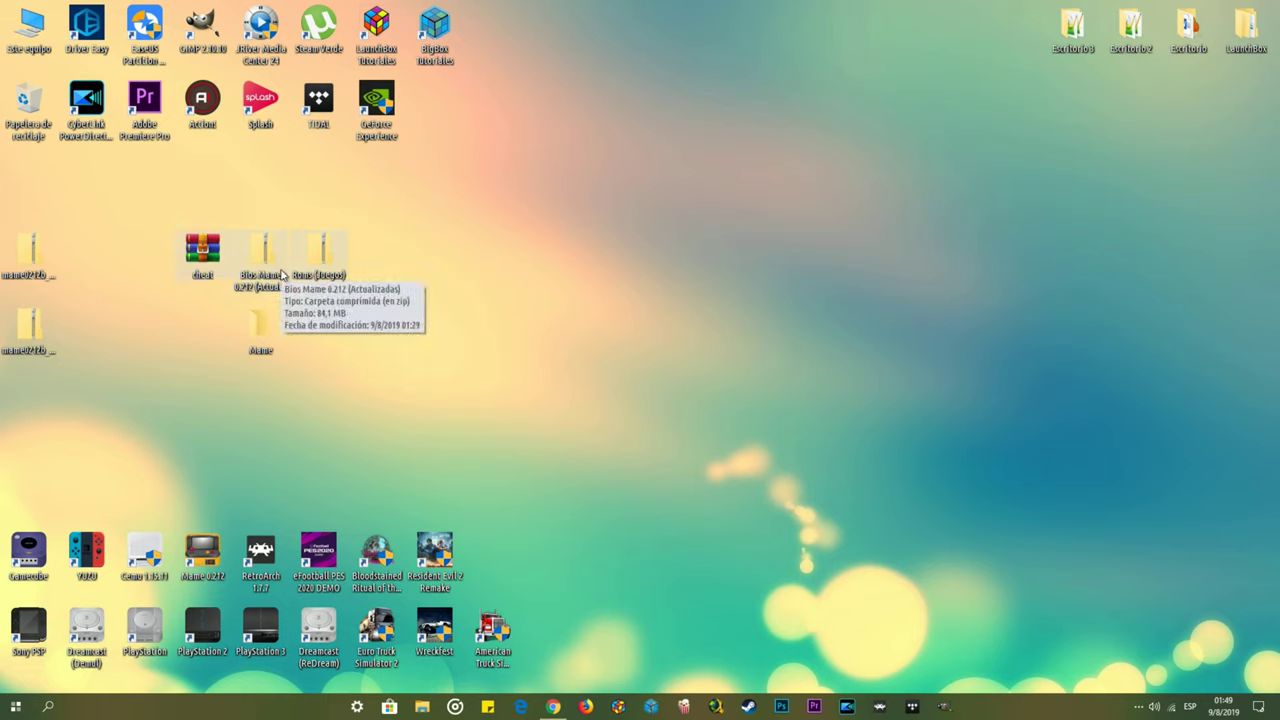
- Open the Mame folder and extract the mame0212b_64bit self-extracting archive into that same folder
double_click(261, 330)
left_click_drag(598, 214, 714, 149)
double_click(586, 280)
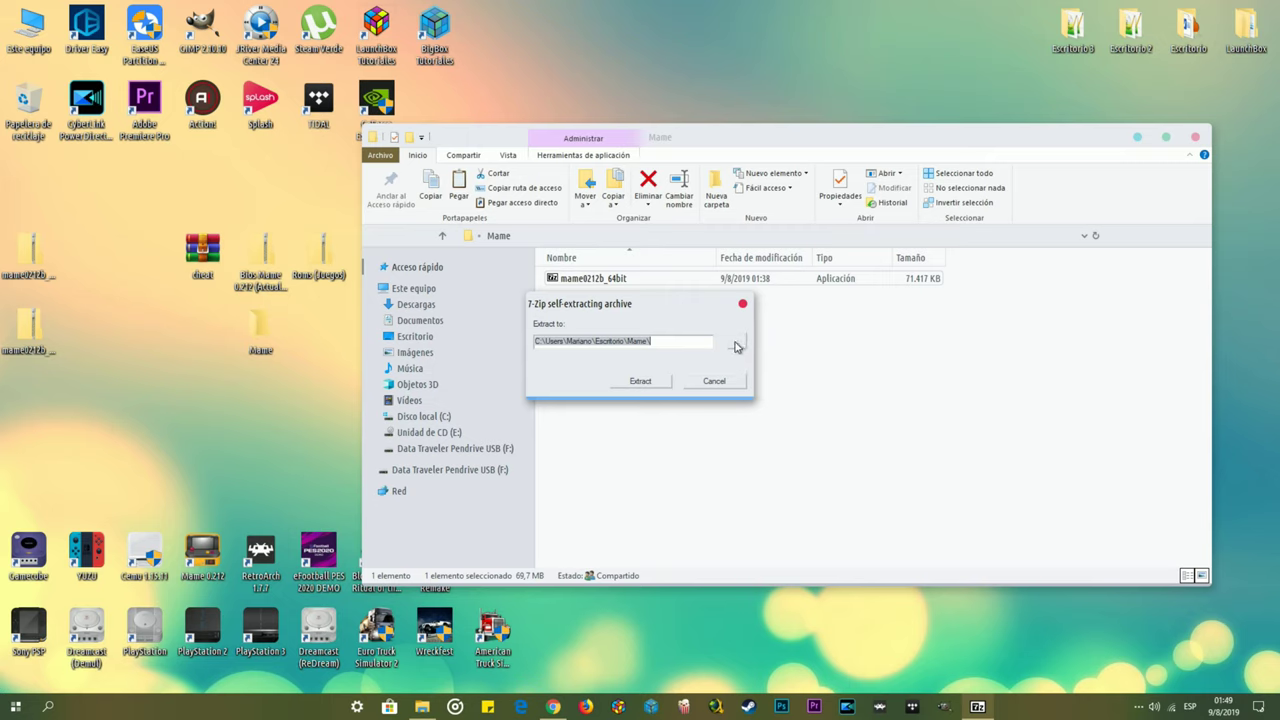
left_click(642, 383)
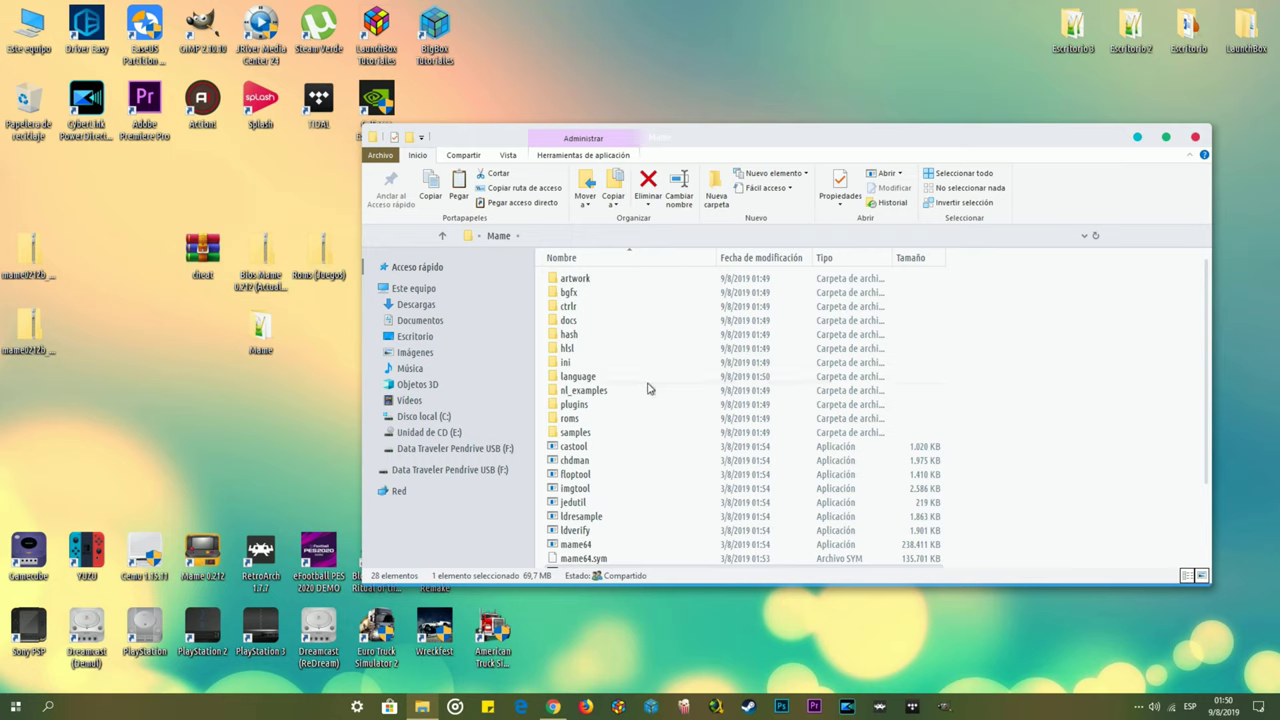
- Delete the mame0212b_64bit self-extracting file from the Mame folder
scroll(619, 406, "down", 1)
scroll(619, 406, "down", 1)
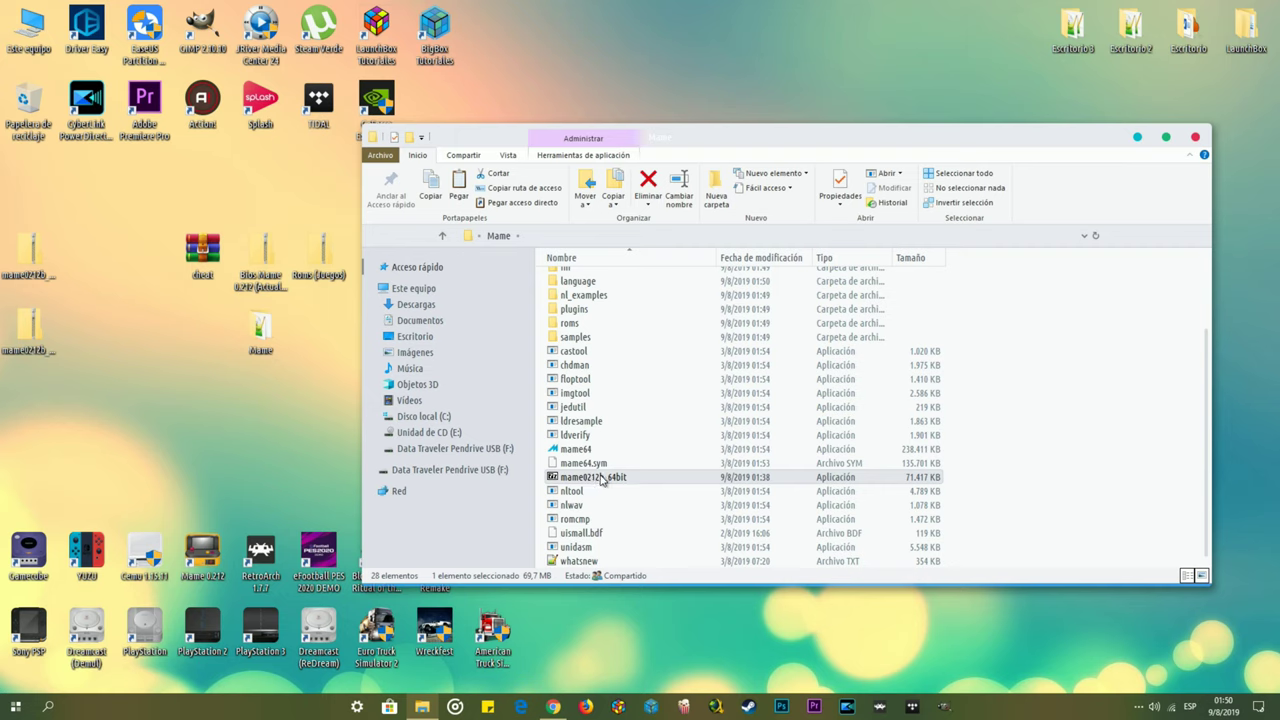
mouse_move(601, 480)
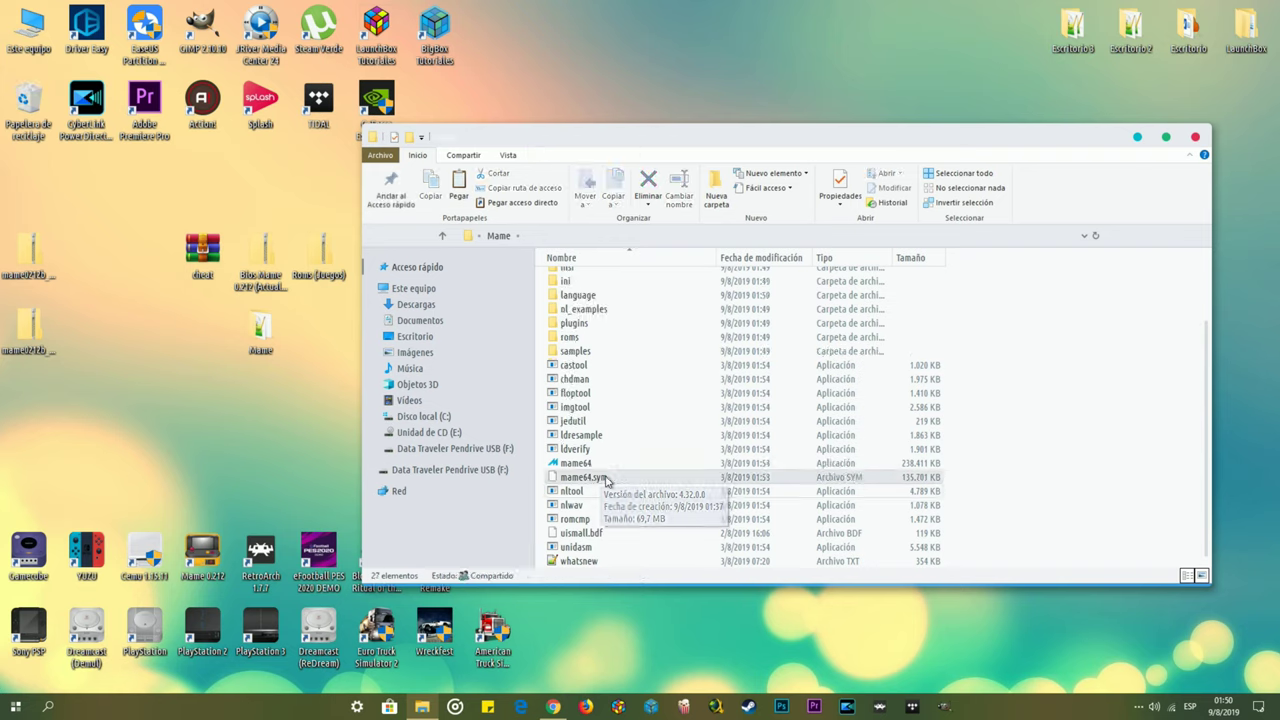
key("Delete")
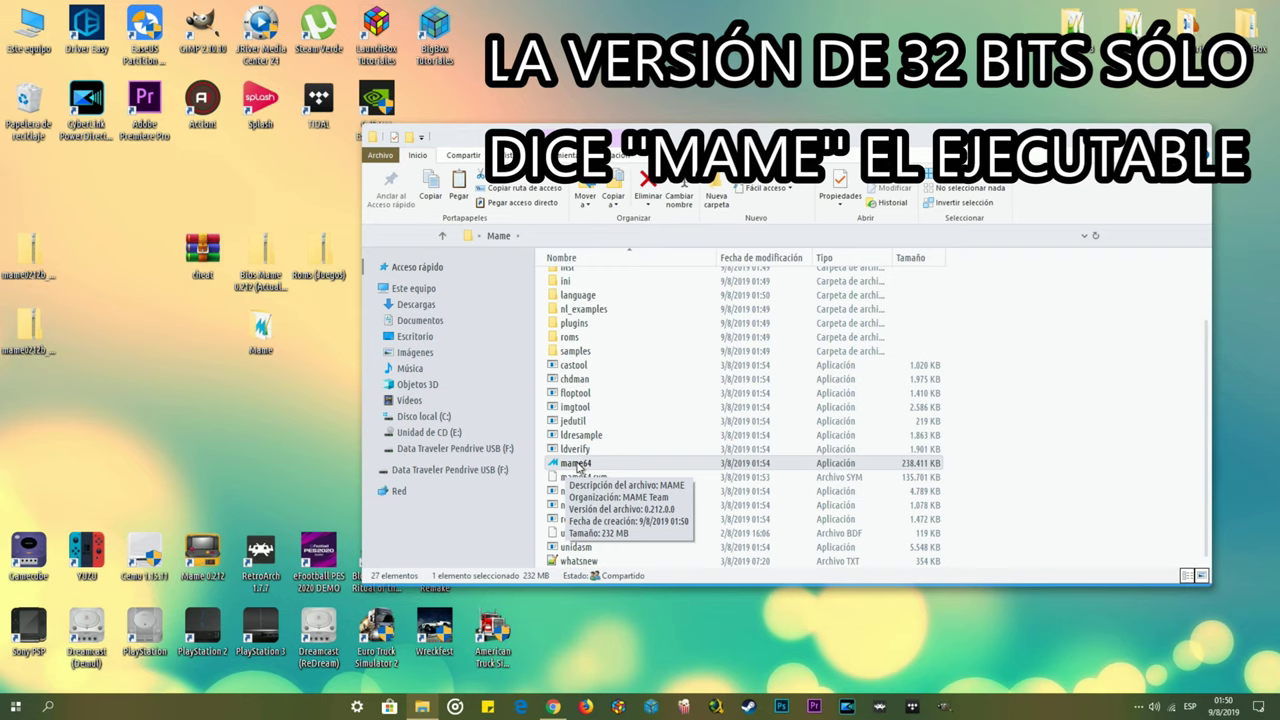
- Set the mame64 executable to always run as administrator and apply the change in its compatibility properties
right_click(580, 466)
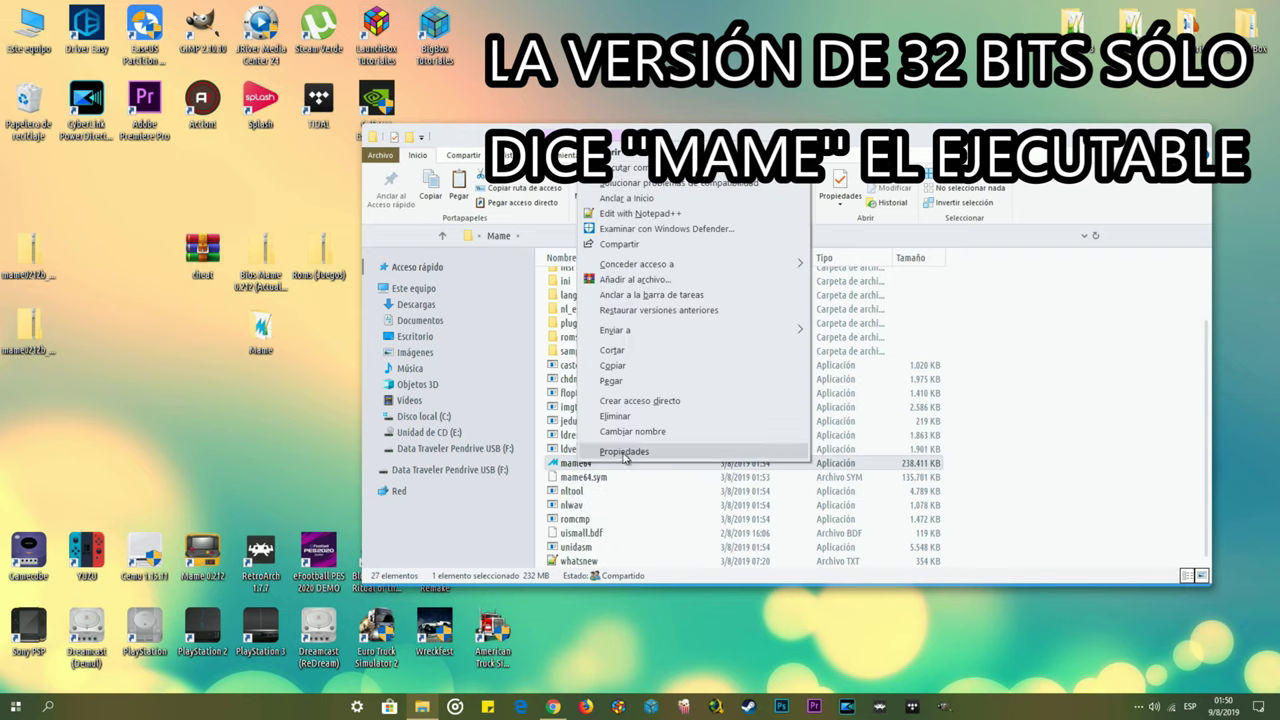
left_click(624, 452)
left_click_drag(690, 350, 622, 253)
left_click(578, 278)
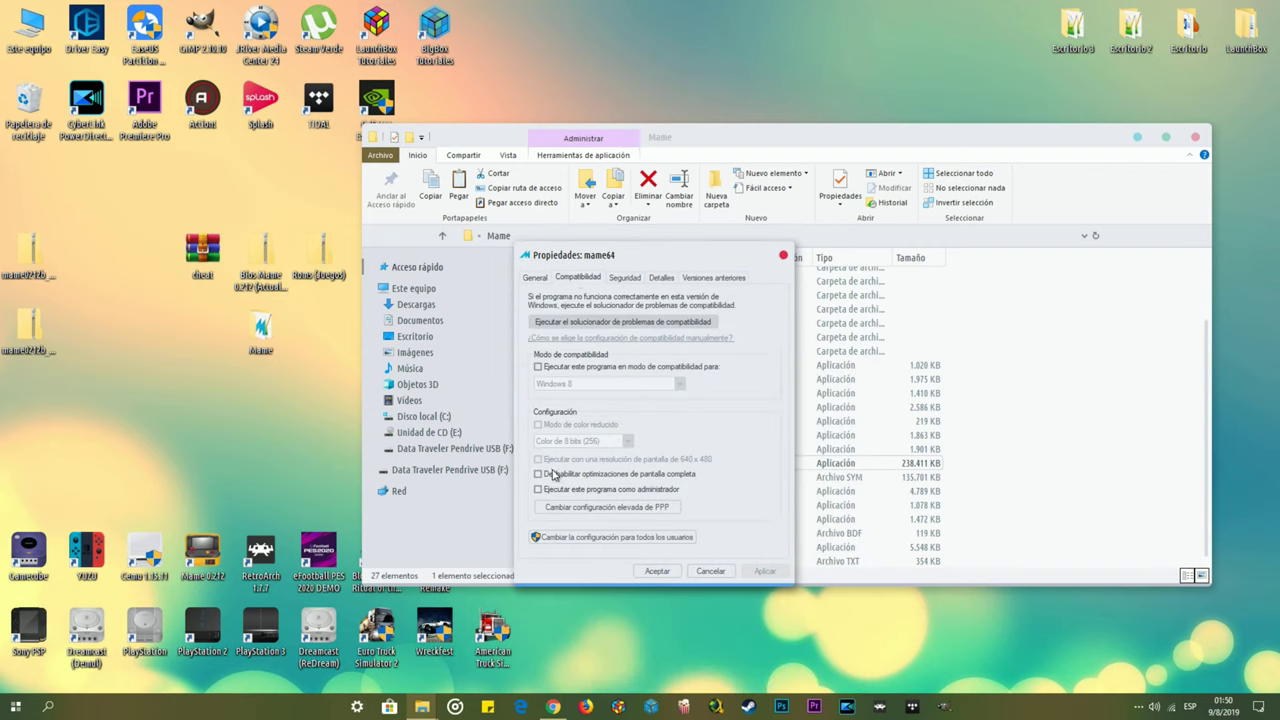
left_click(536, 278)
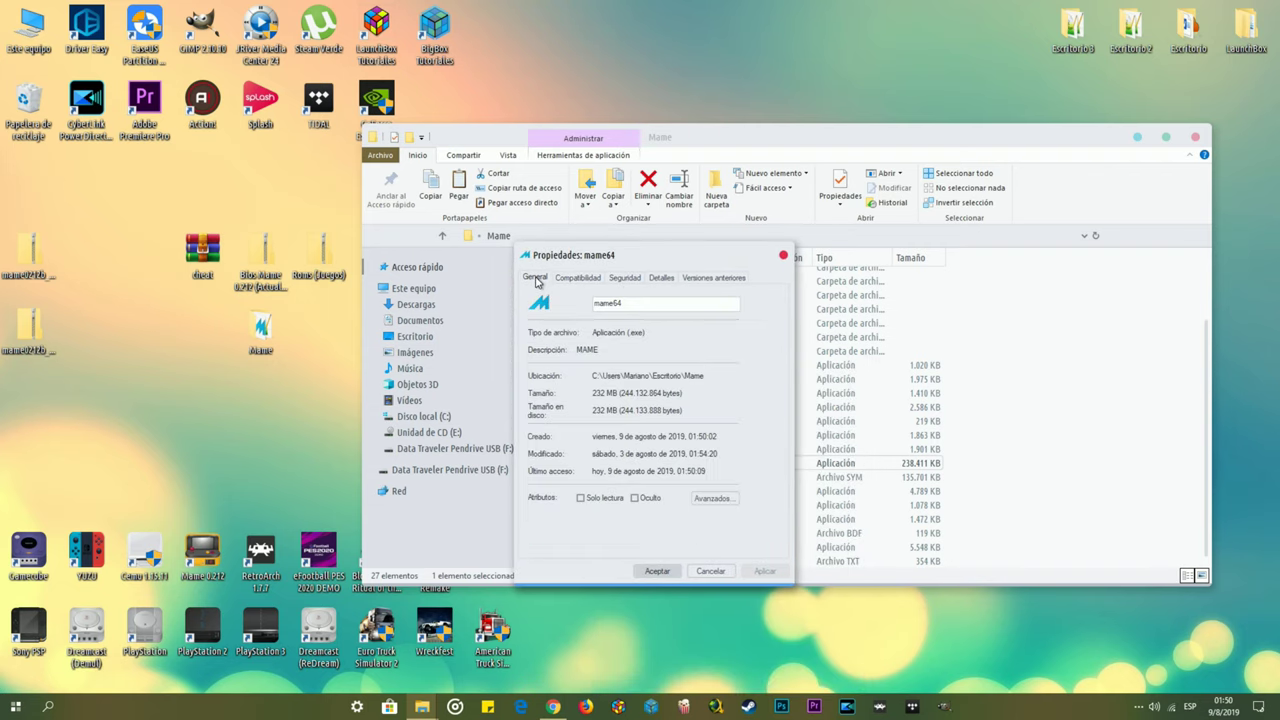
left_click(579, 279)
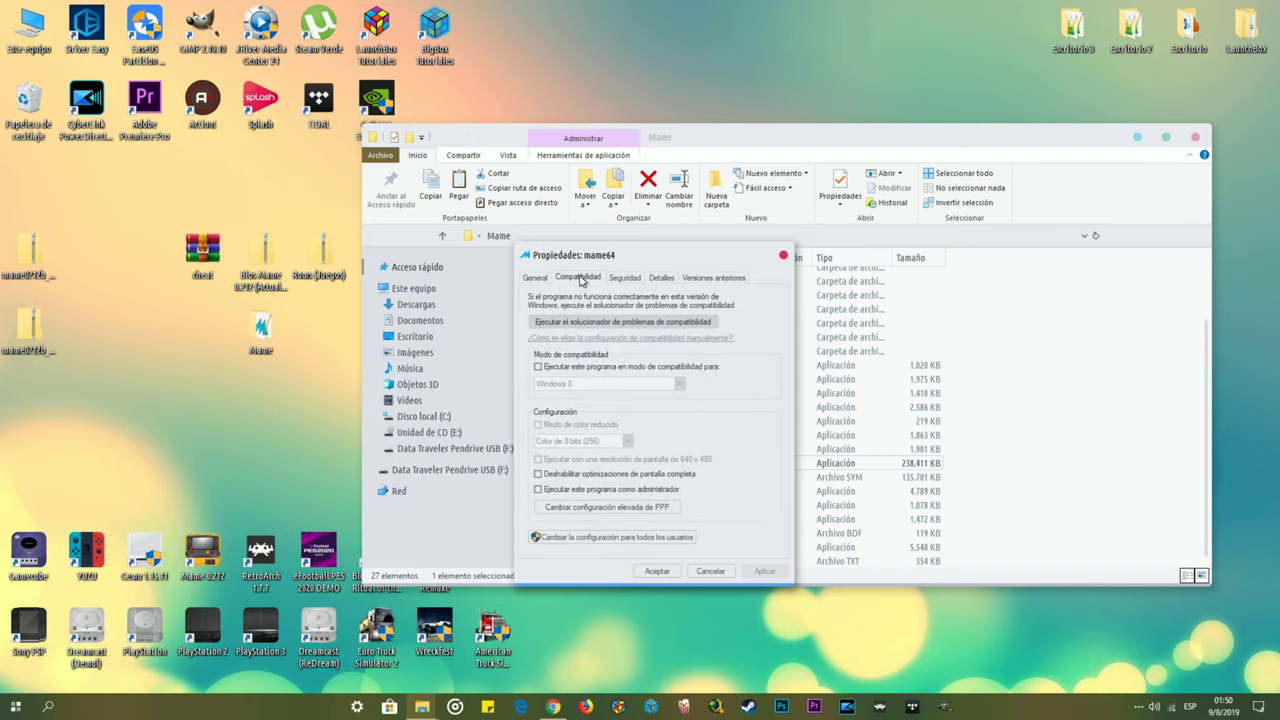
left_click(538, 490)
left_click(766, 572)
left_click(660, 571)
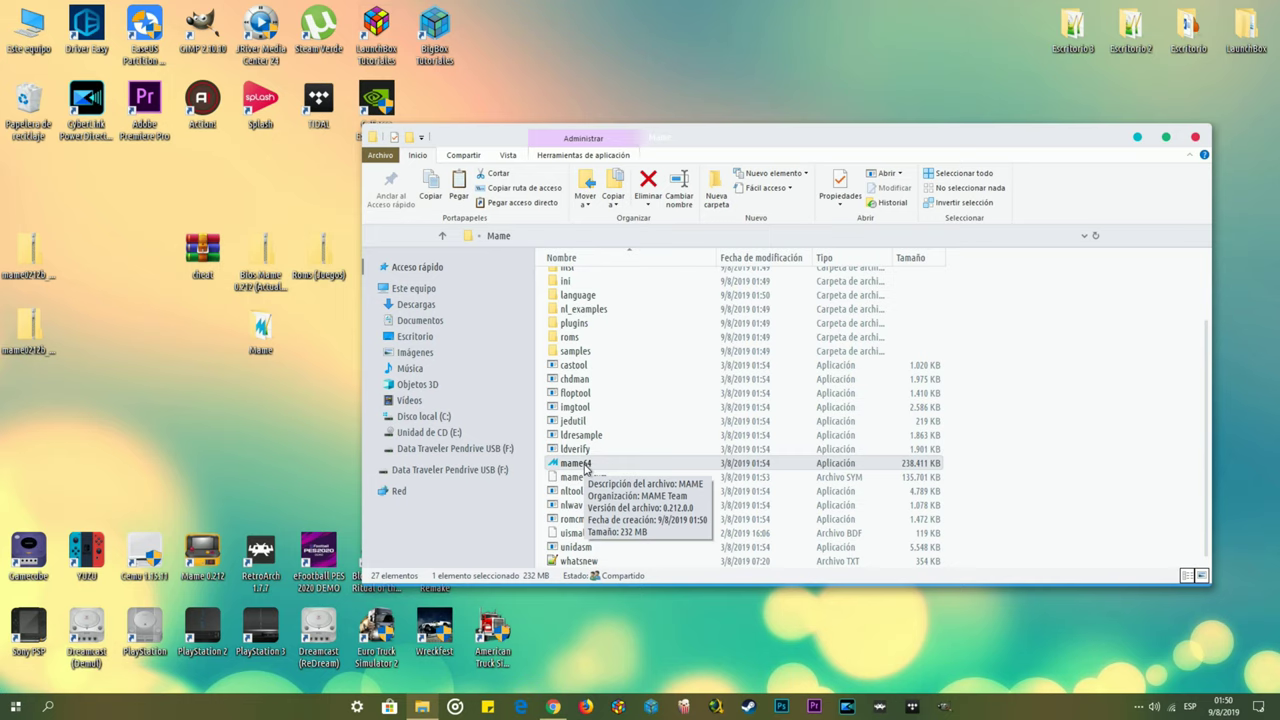
- Move the cheat archive from the desktop into the main Mame folder
scroll(588, 467, "up", 2)
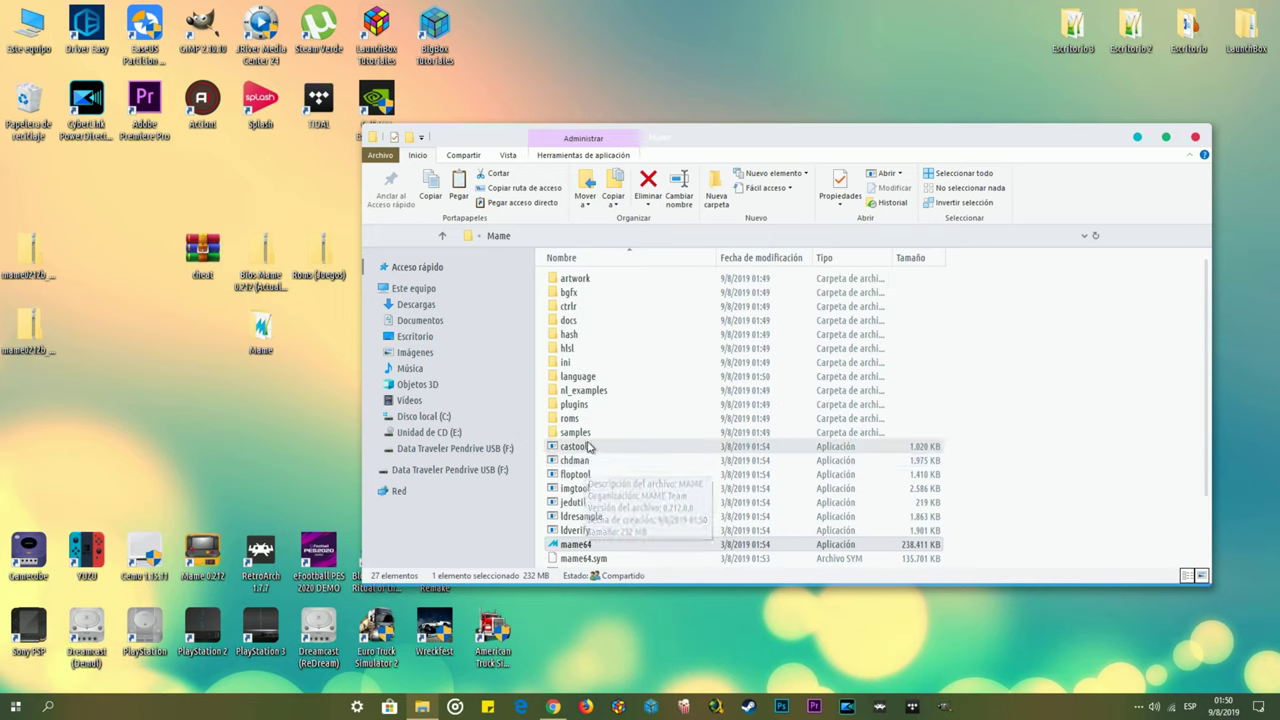
left_click(572, 420)
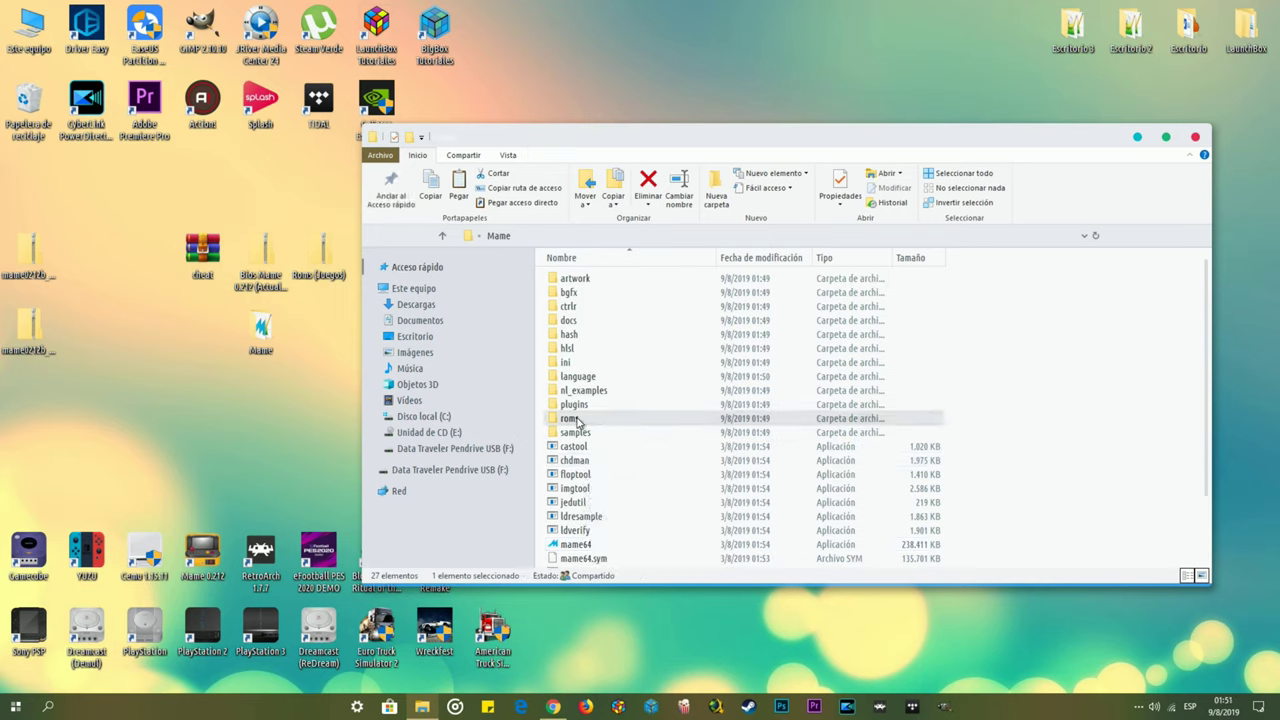
left_click_drag(575, 424, 592, 382)
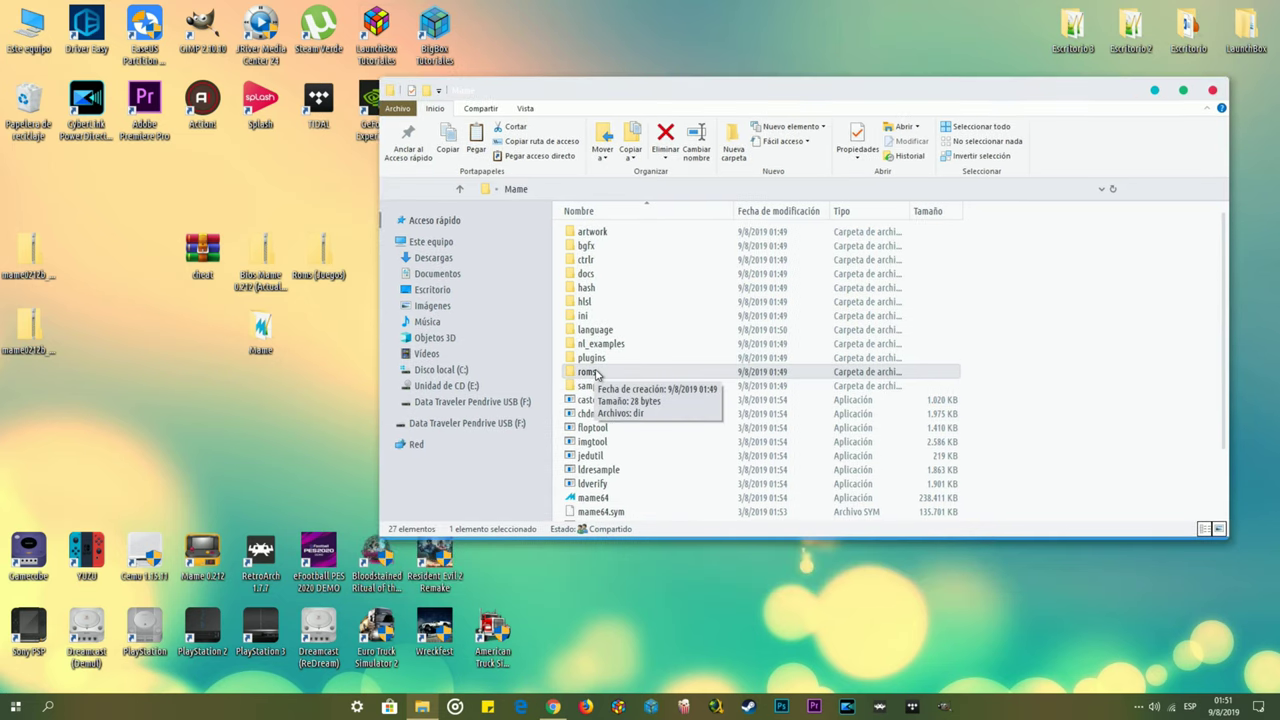
scroll(596, 372, "down", 1)
left_click(188, 251)
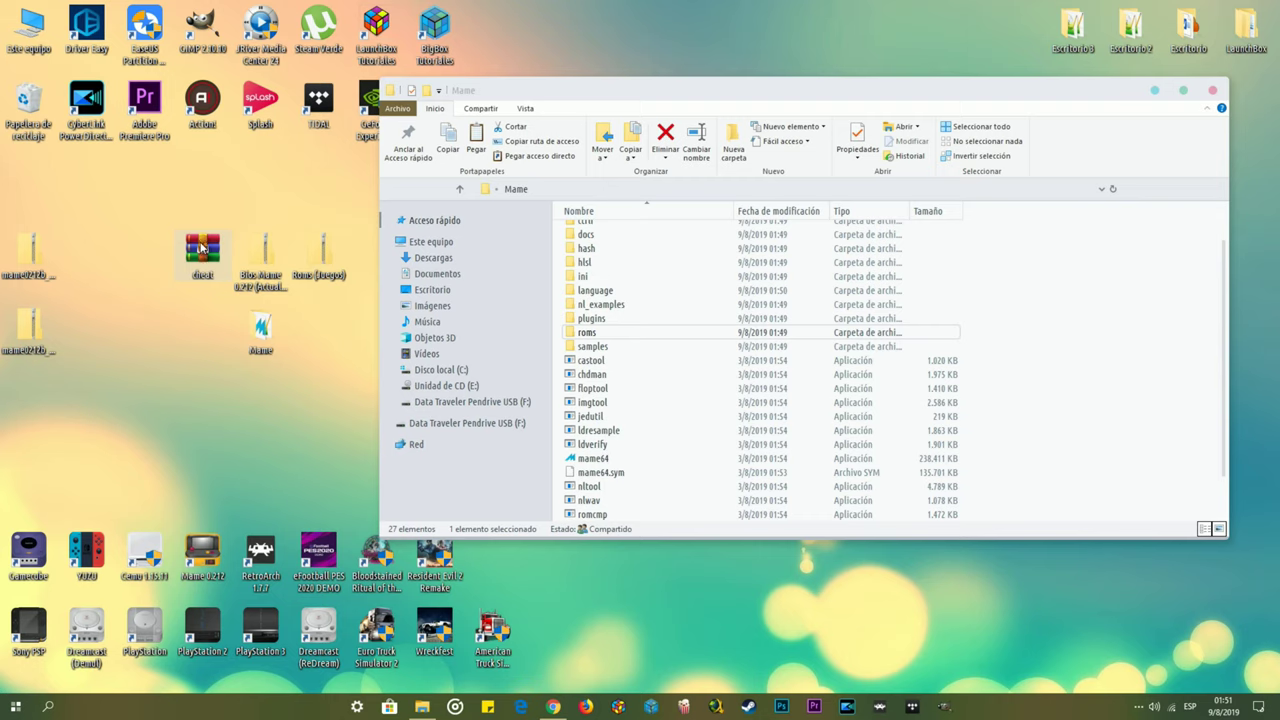
left_click_drag(203, 248, 1057, 432)
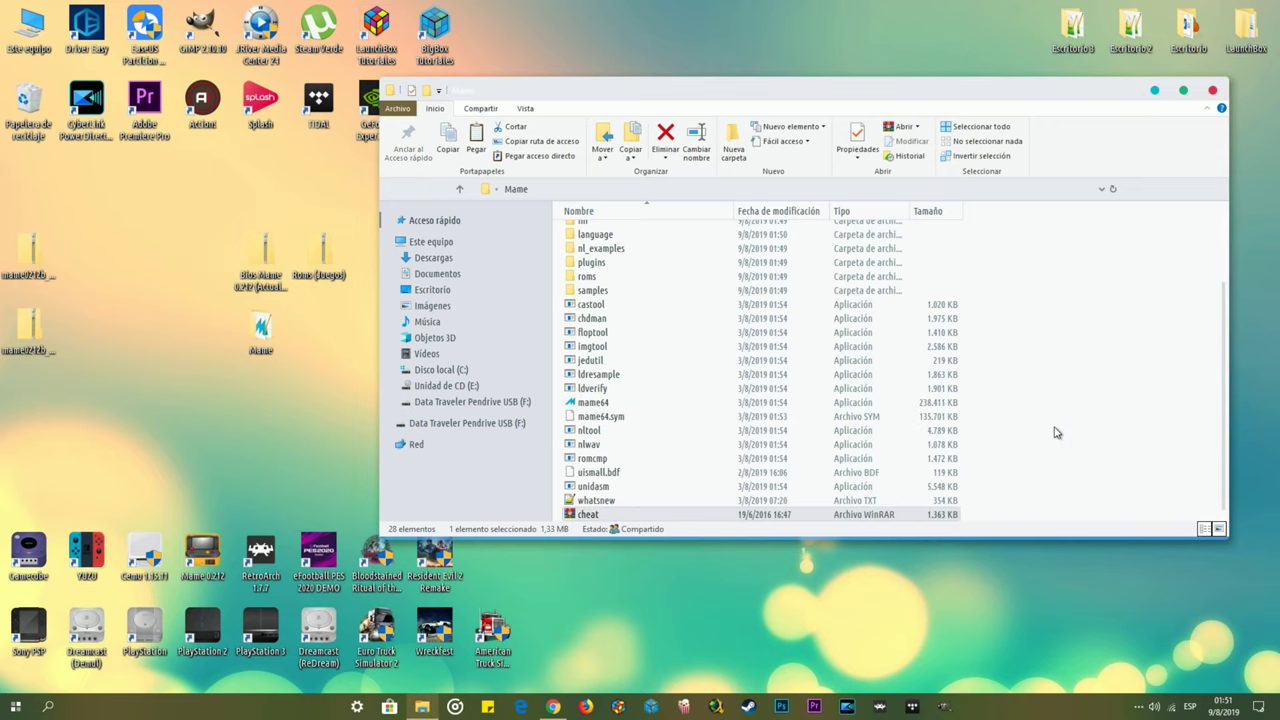
- Extract the roms folder from the Bios Mame 0.212 (Actualizadas) archive onto the desktop and close the archive window
scroll(705, 410, "up", 3)
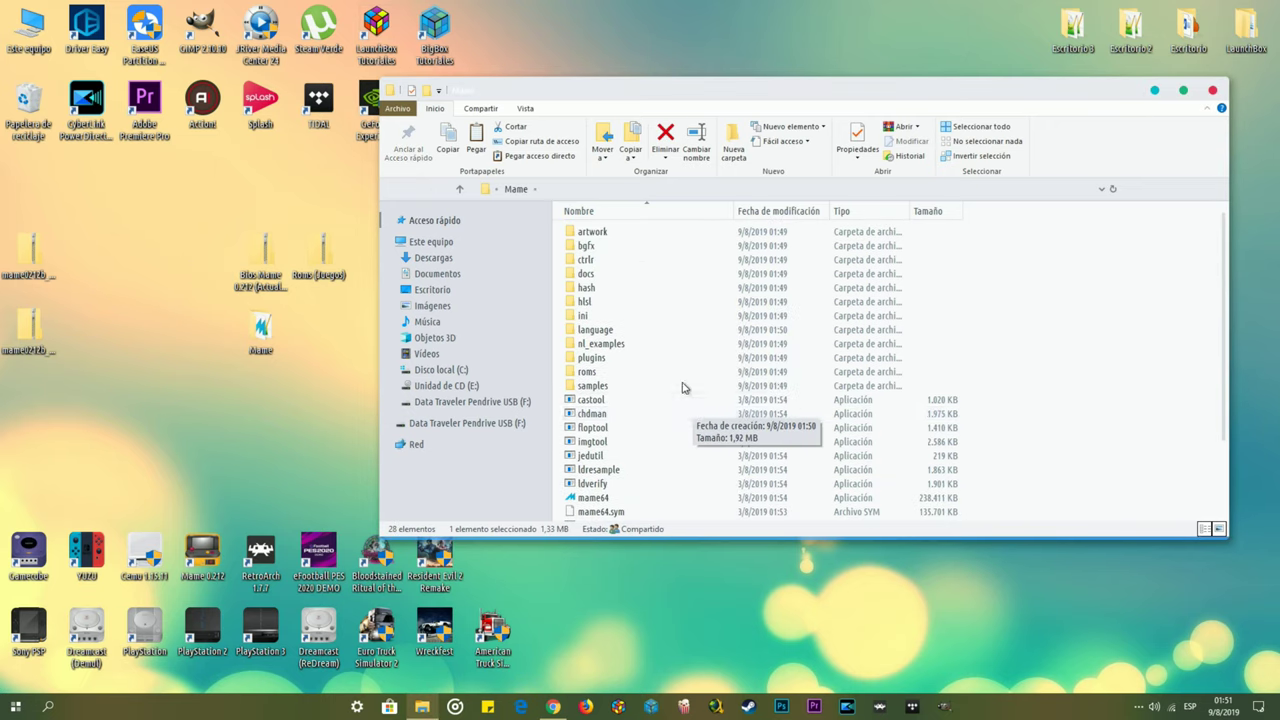
left_click(265, 256)
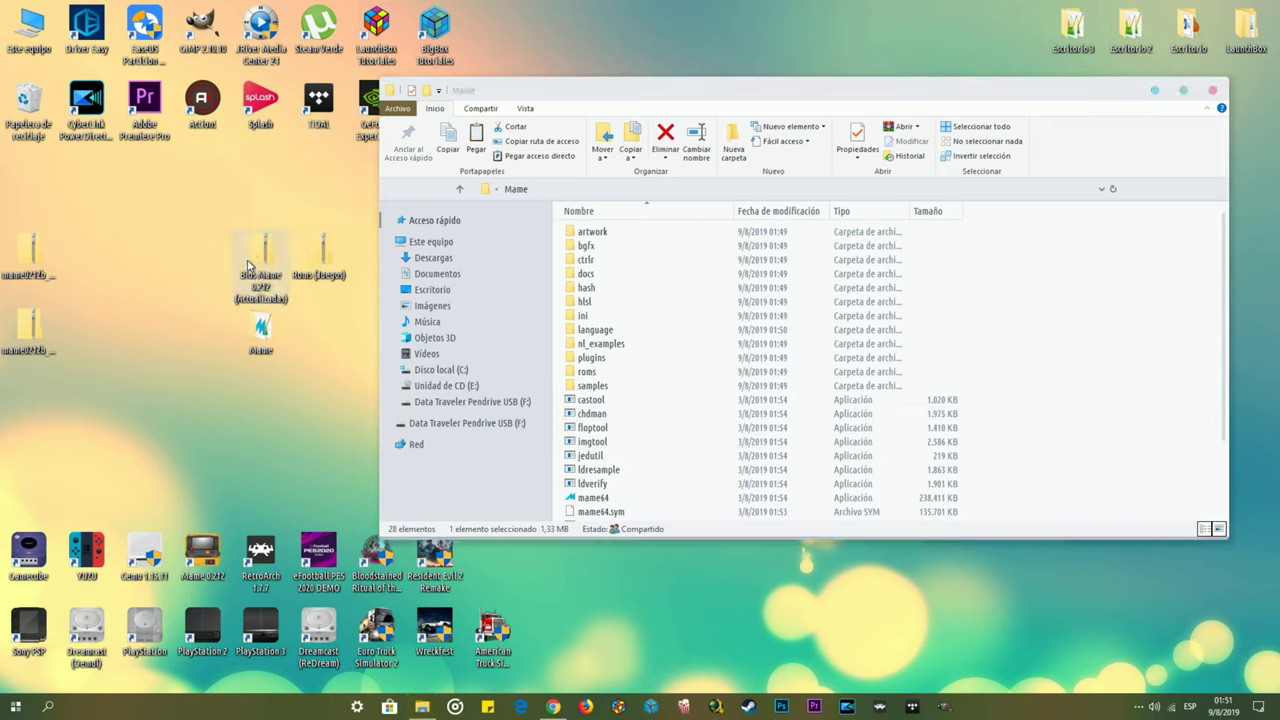
right_click(262, 254)
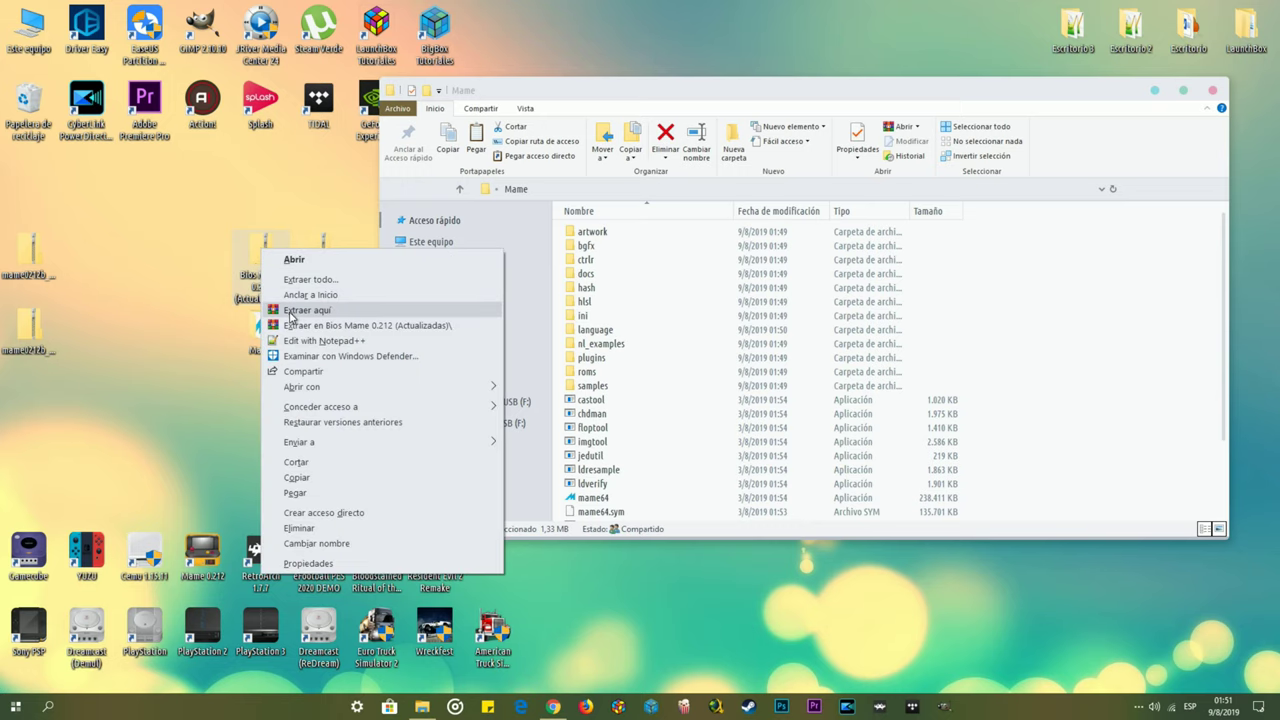
double_click(258, 266)
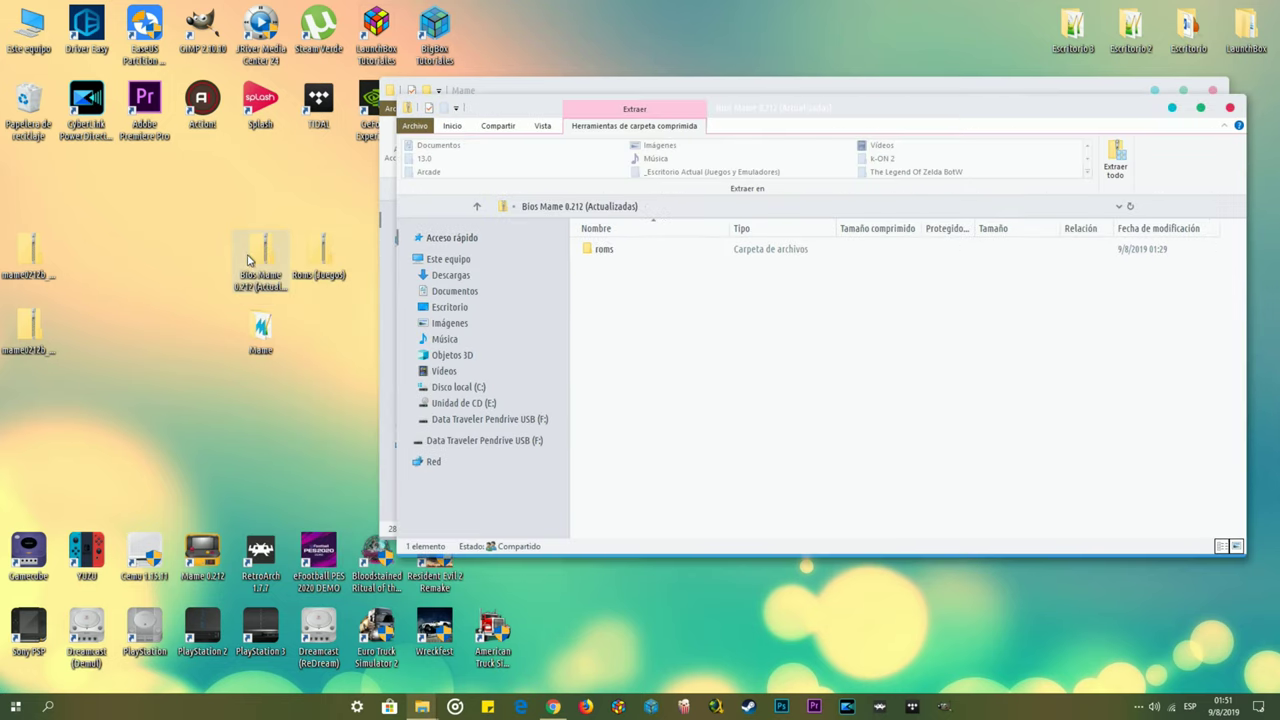
left_click_drag(604, 252, 168, 284)
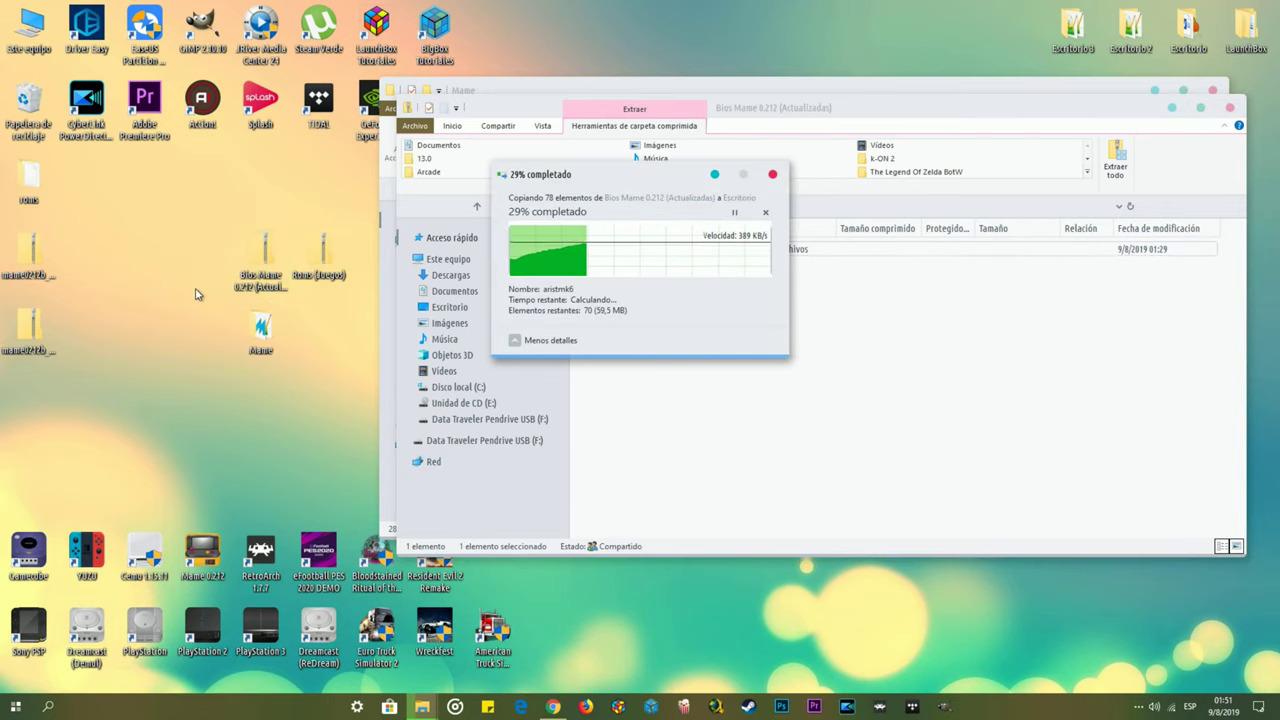
key("alt+F4")
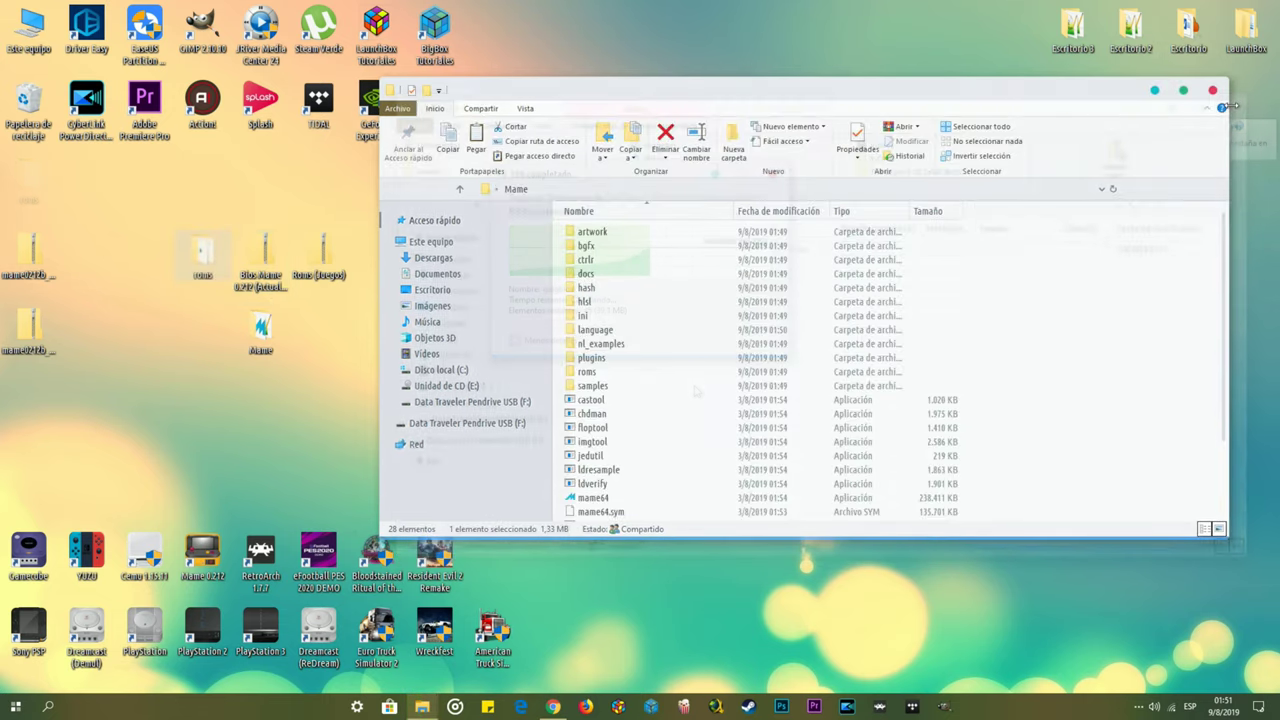
- Look through the BIOS files inside the extracted roms folder on the desktop, then close its window
double_click(205, 258)
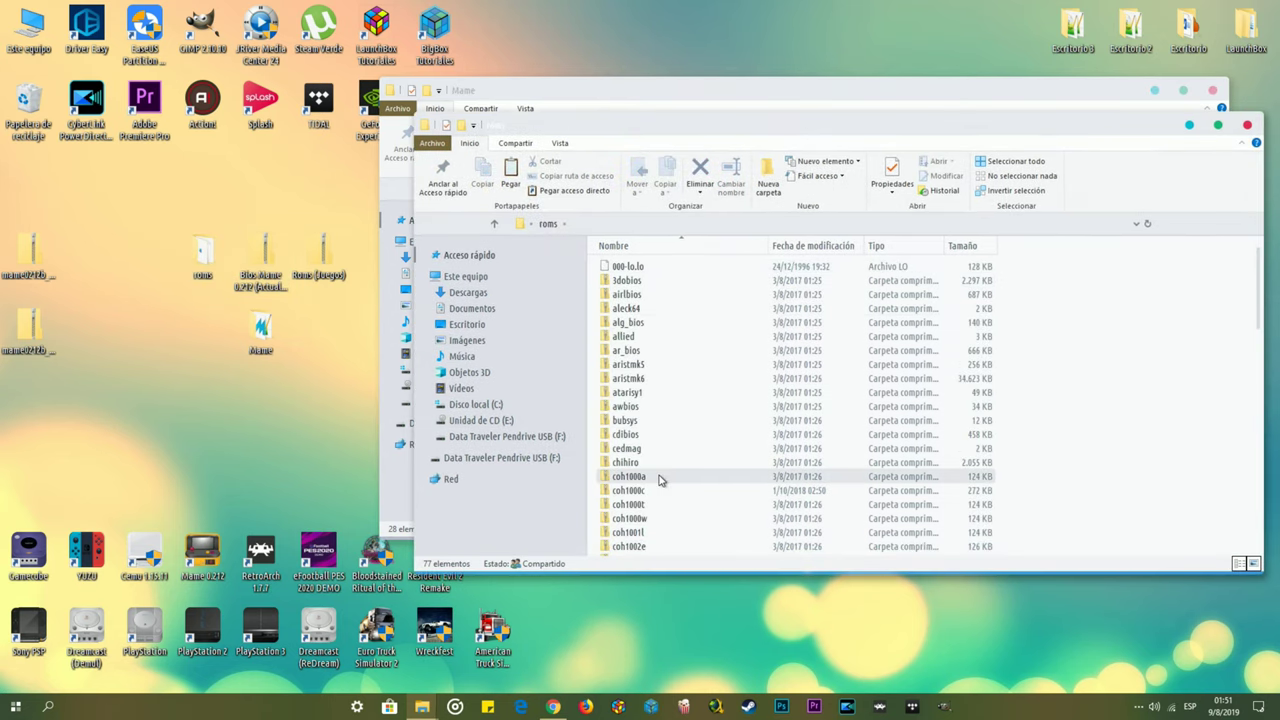
scroll(660, 480, "down", 10)
scroll(658, 470, "up", 5)
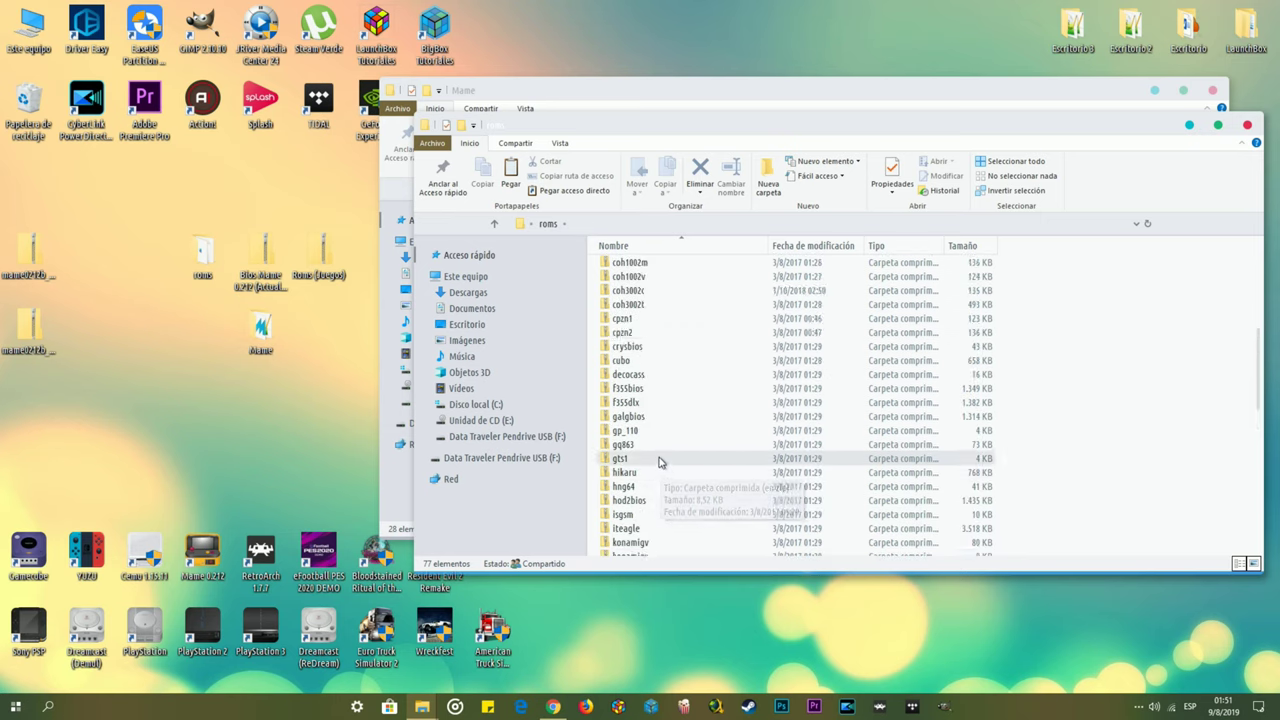
scroll(662, 455, "down", 4)
scroll(661, 451, "down", 7)
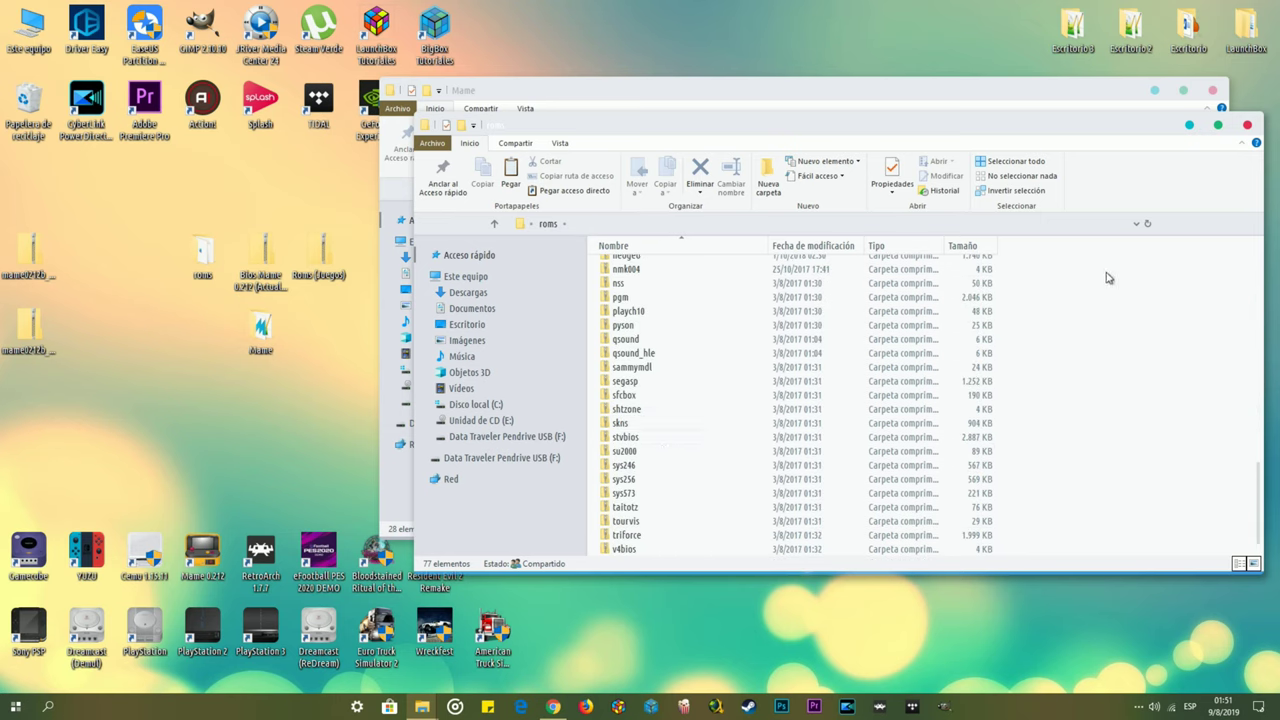
left_click(1246, 125)
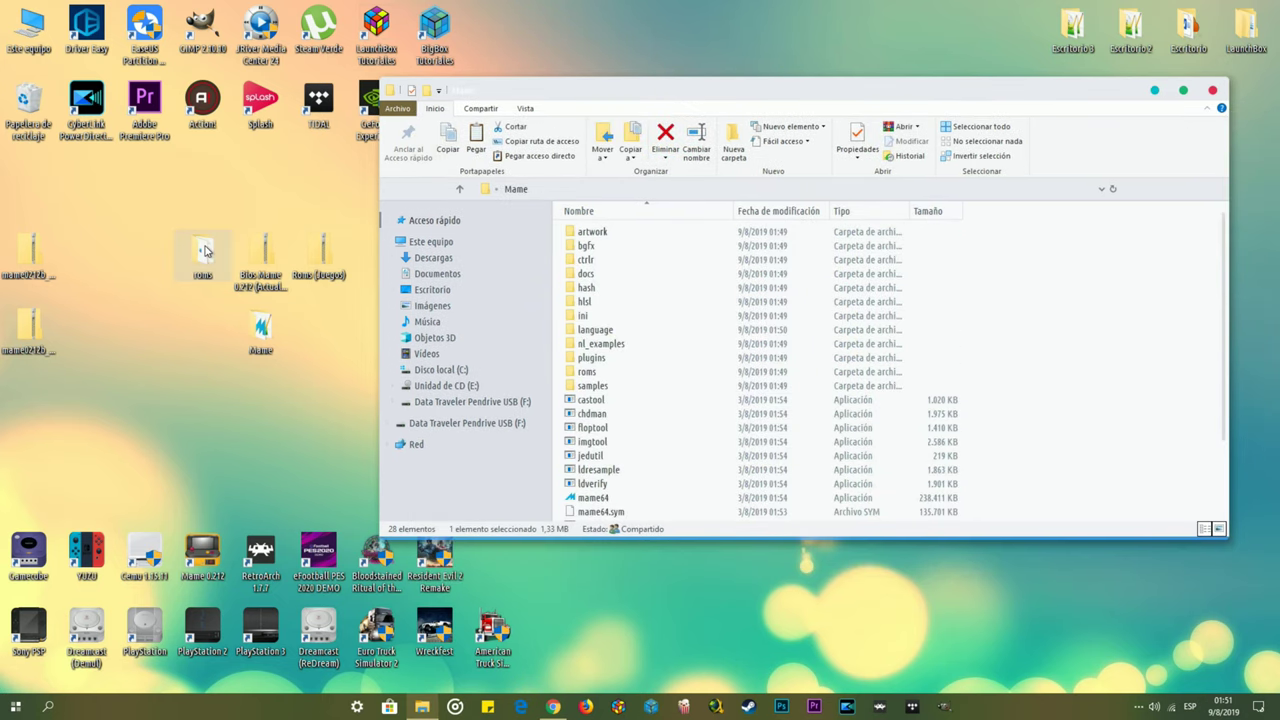
- Move the roms folder from the desktop into the Mame folder and check the contents of the combined roms folder
left_click_drag(205, 255, 265, 455)
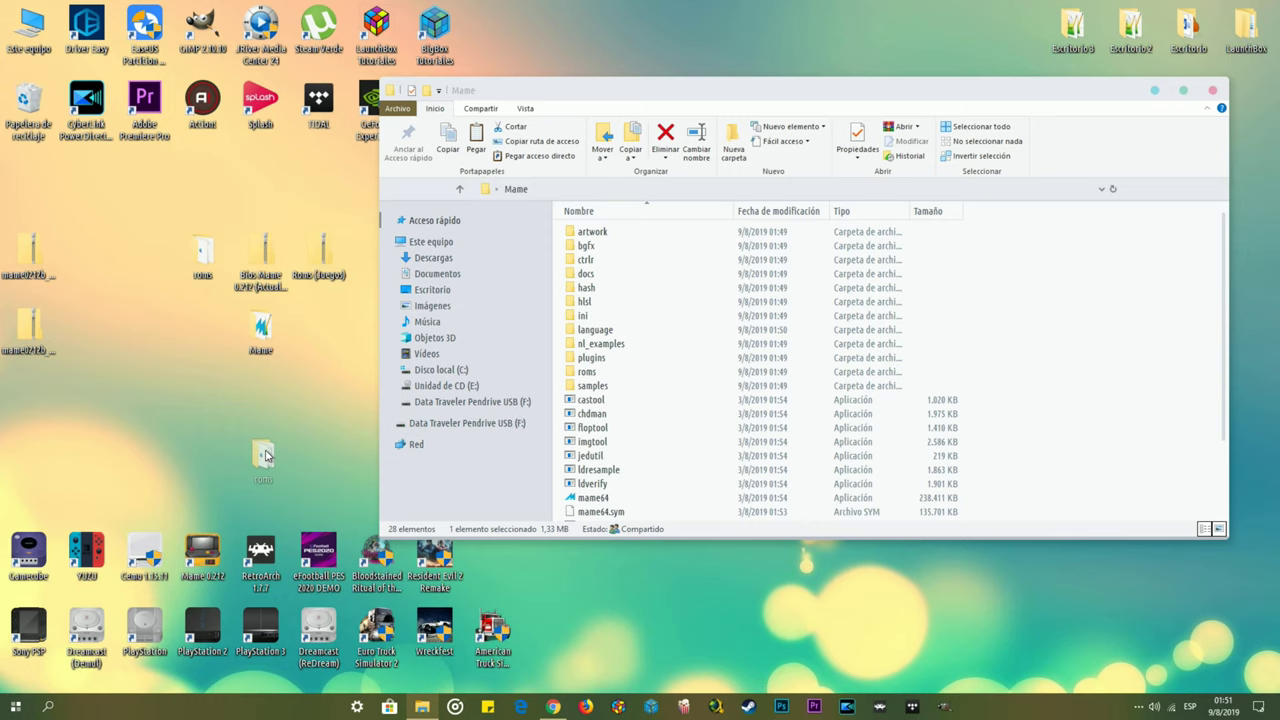
left_click_drag(265, 455, 1062, 441)
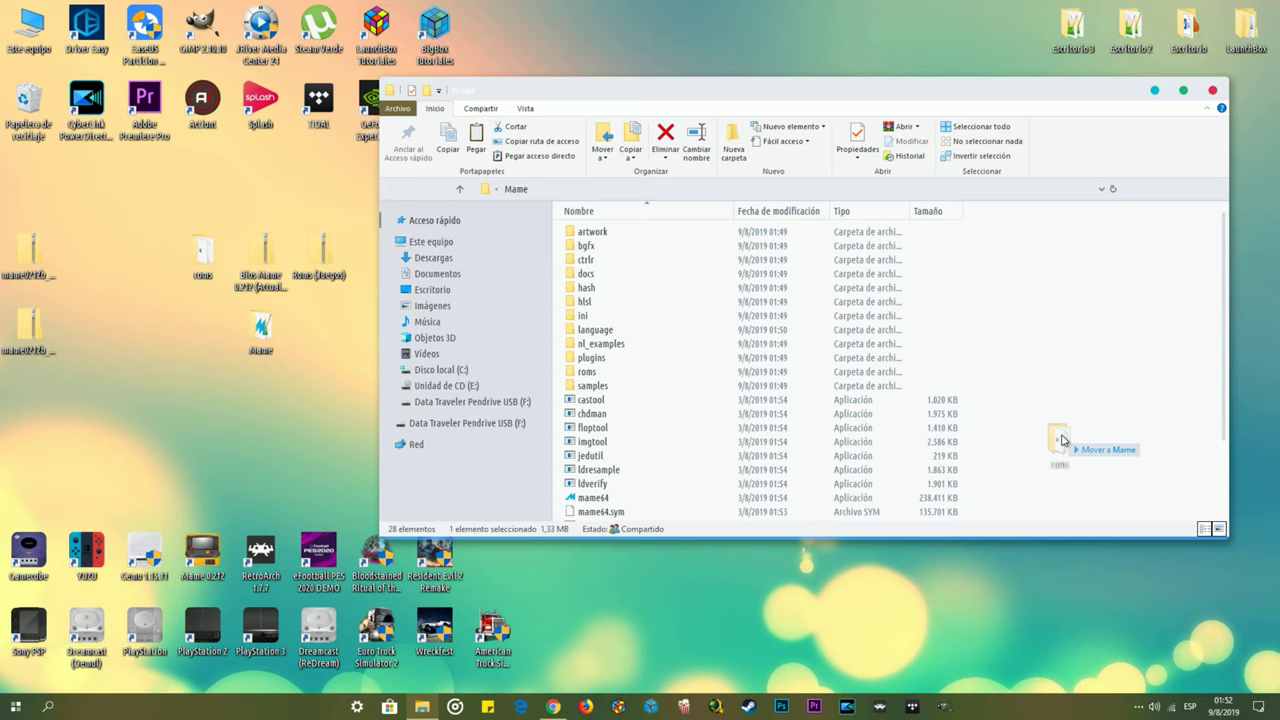
left_click_drag(1062, 441, 1062, 441)
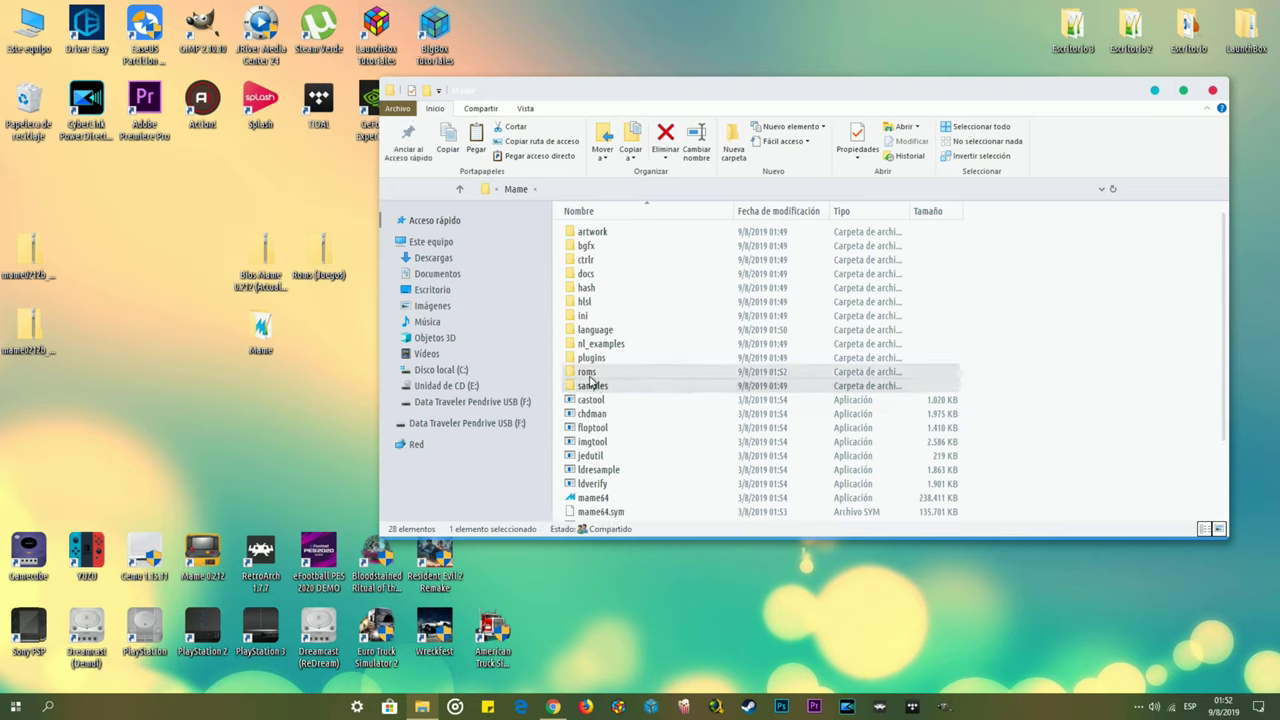
double_click(588, 372)
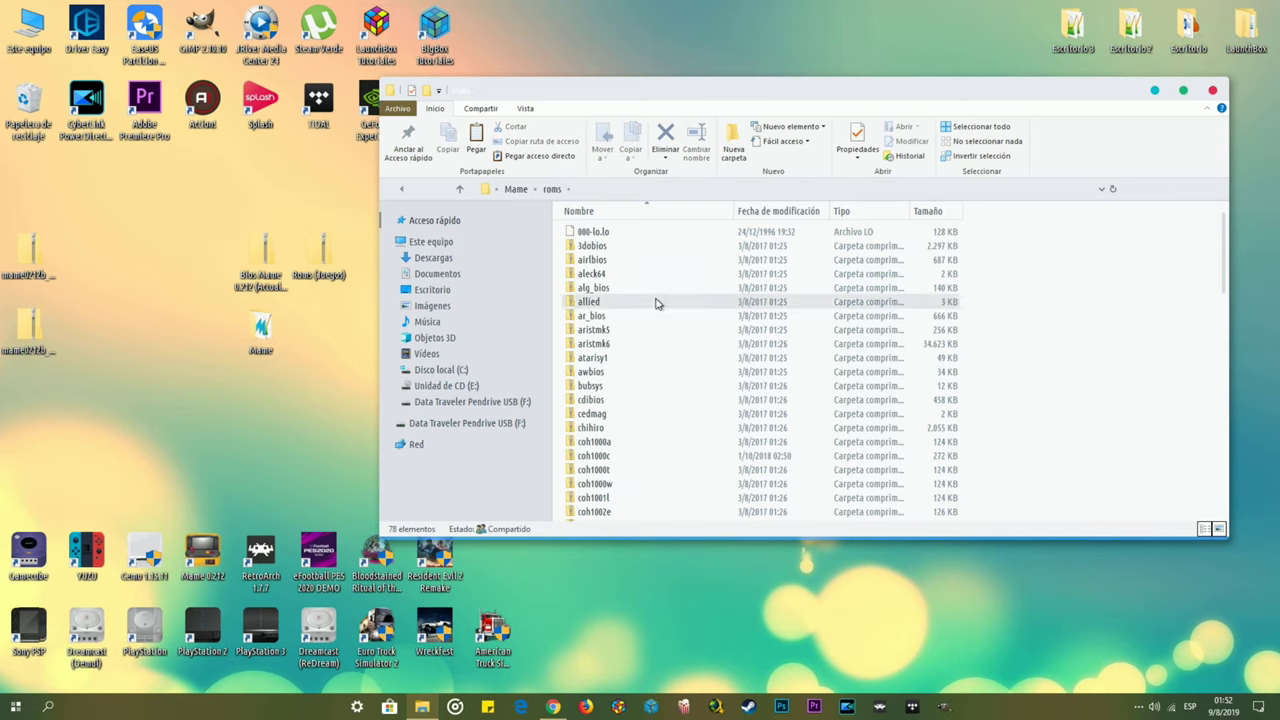
left_click(402, 191)
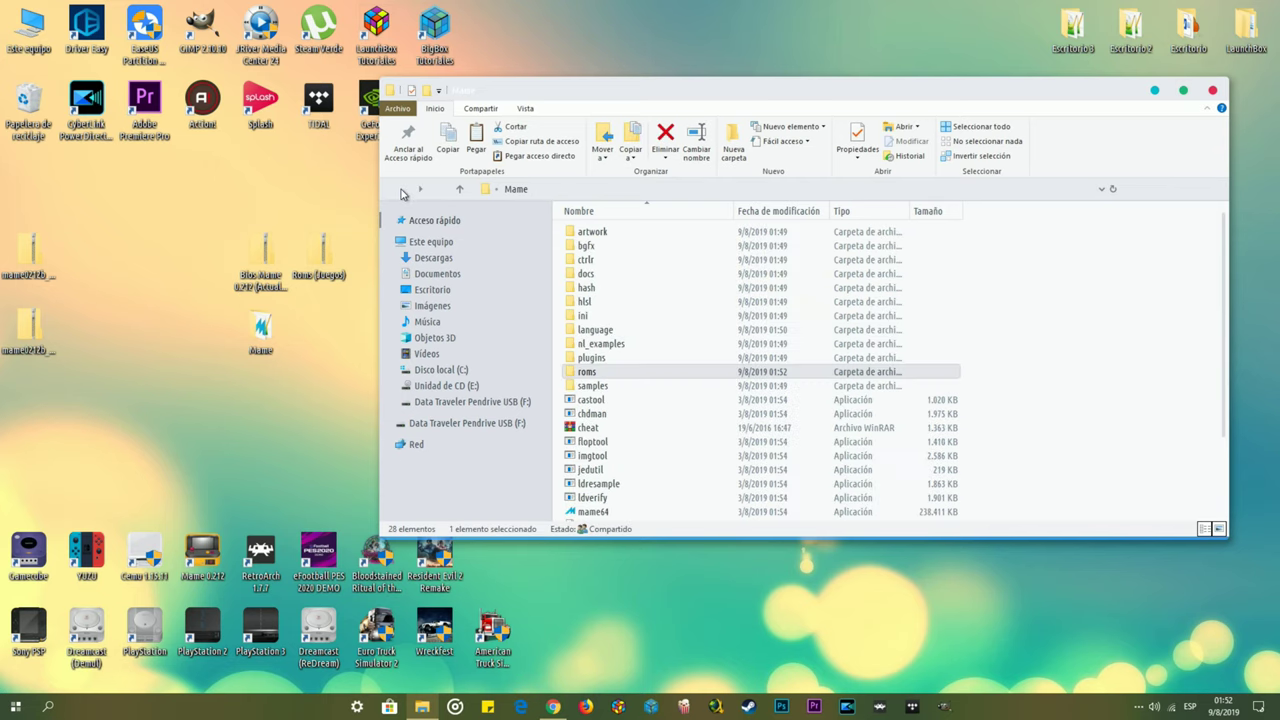
left_click(598, 430)
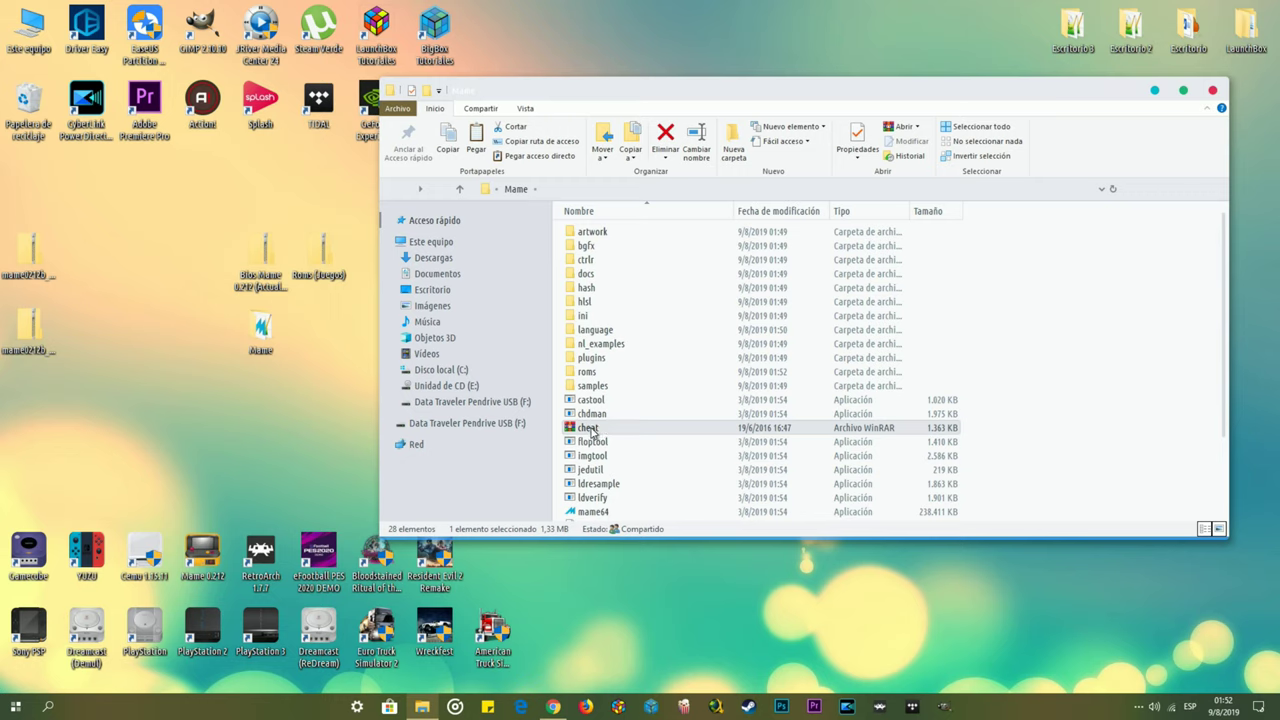
left_click(586, 372)
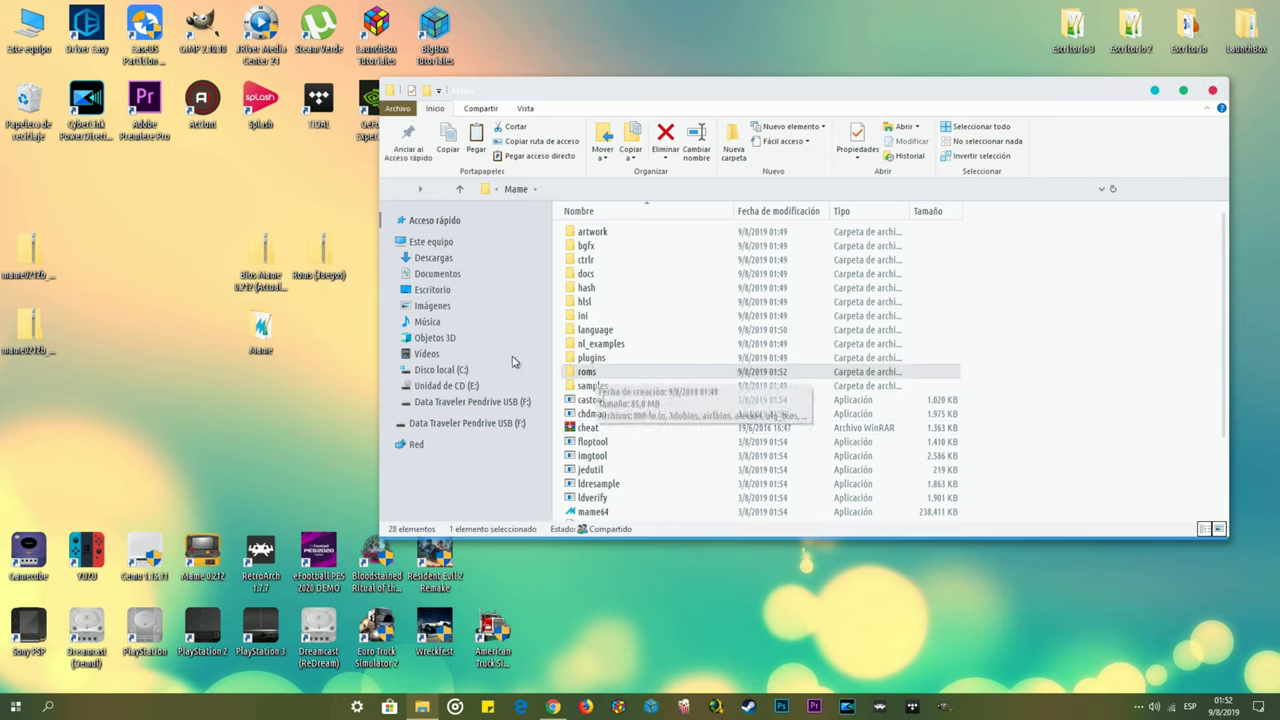
- Extract the Roms (Juegos) folder from its archive onto the desktop beside the archives, and close the archive window
left_click(320, 257)
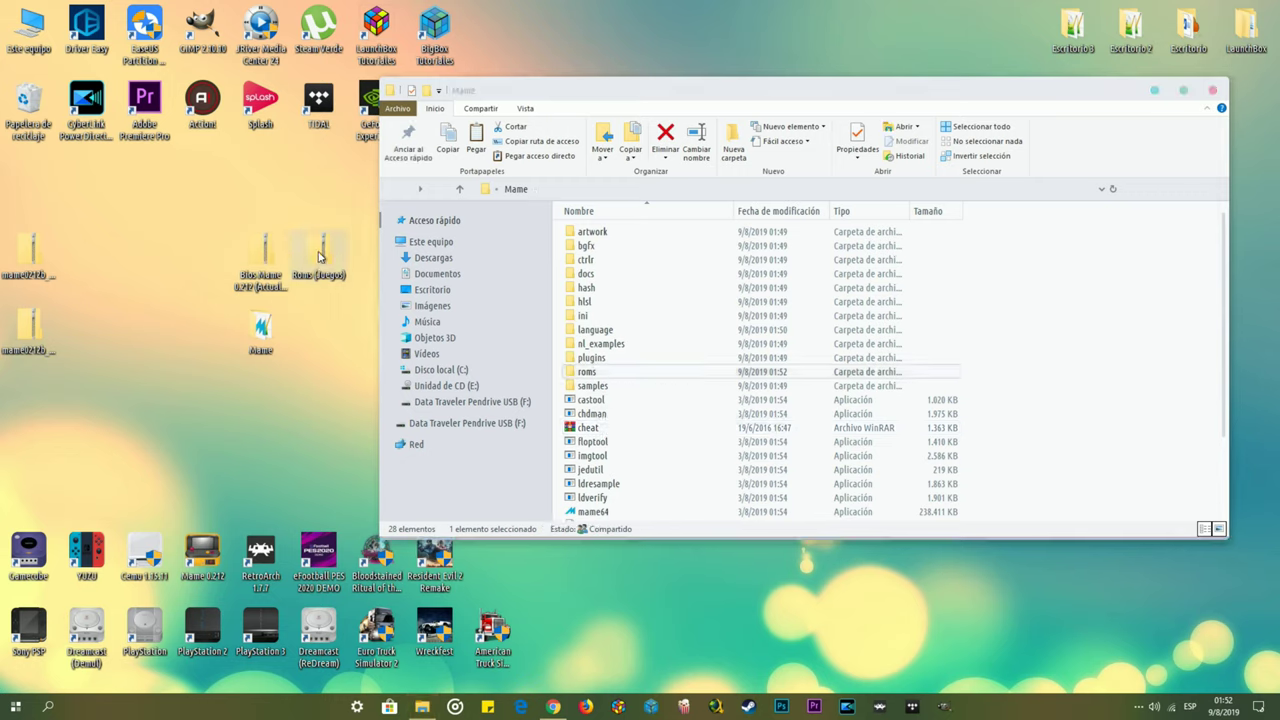
double_click(320, 257)
left_click_drag(352, 16, 639, 71)
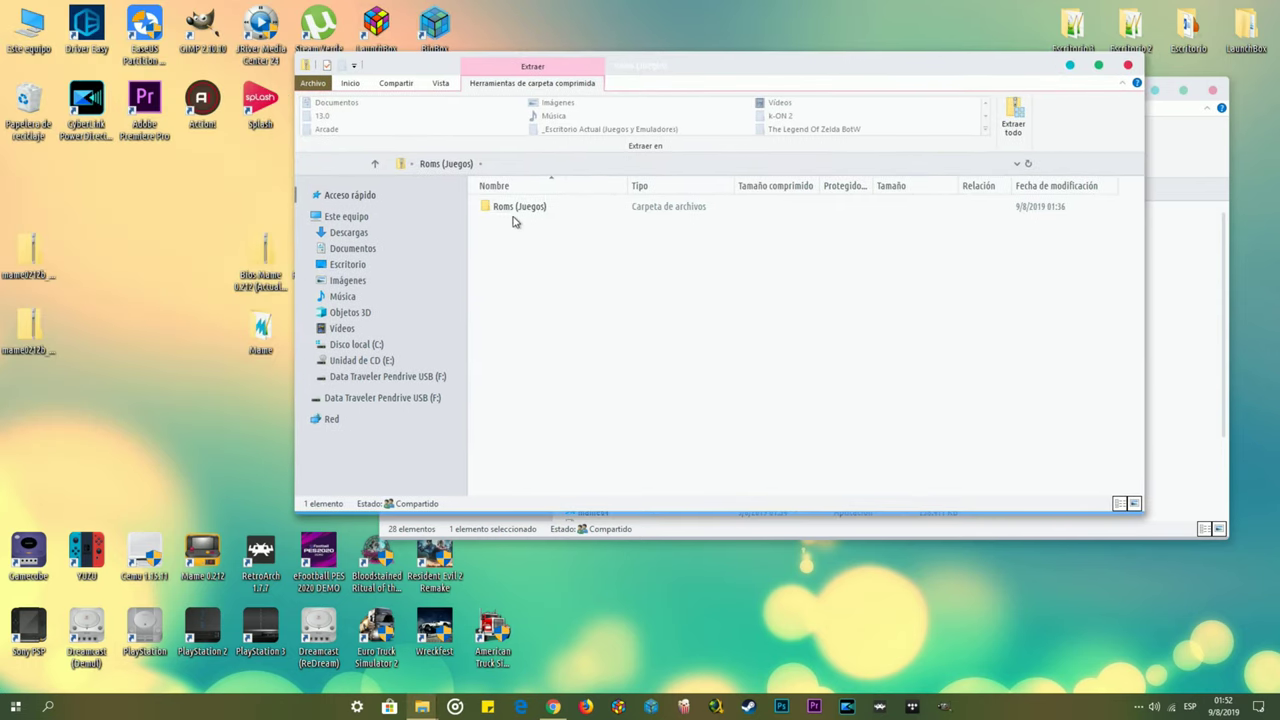
left_click_drag(510, 218, 158, 224)
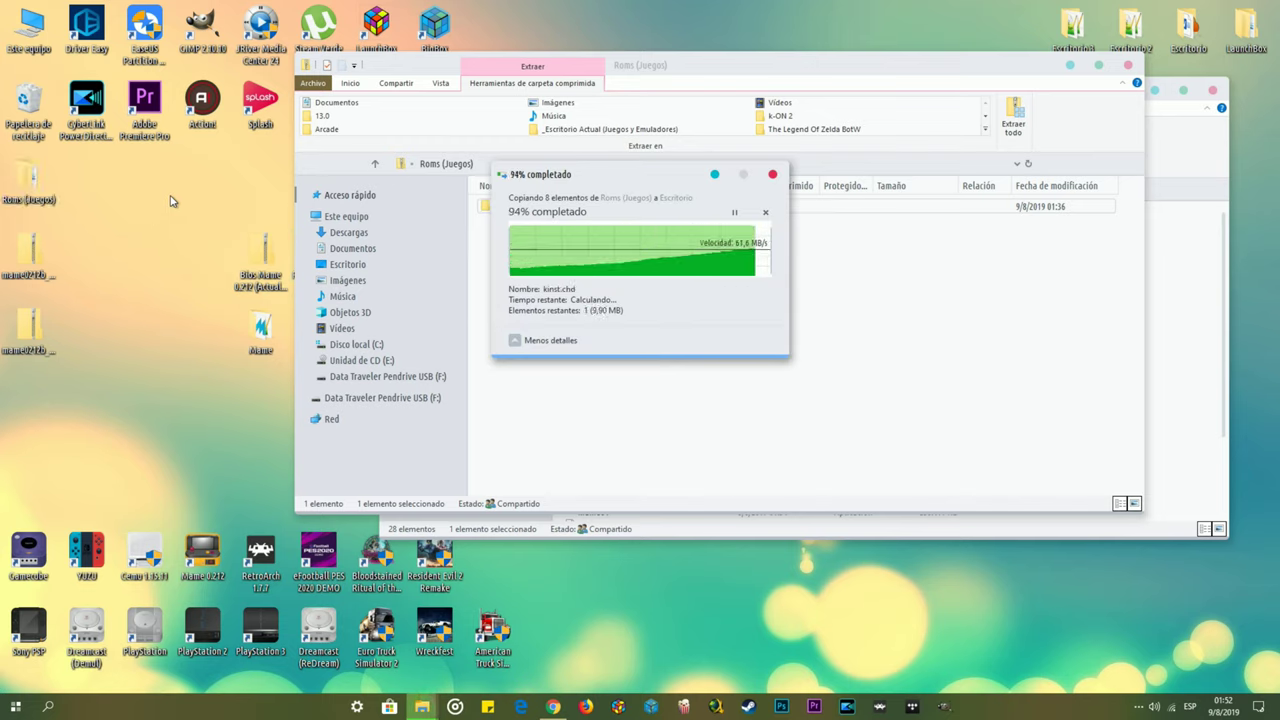
left_click_drag(29, 180, 205, 272)
left_click(1127, 65)
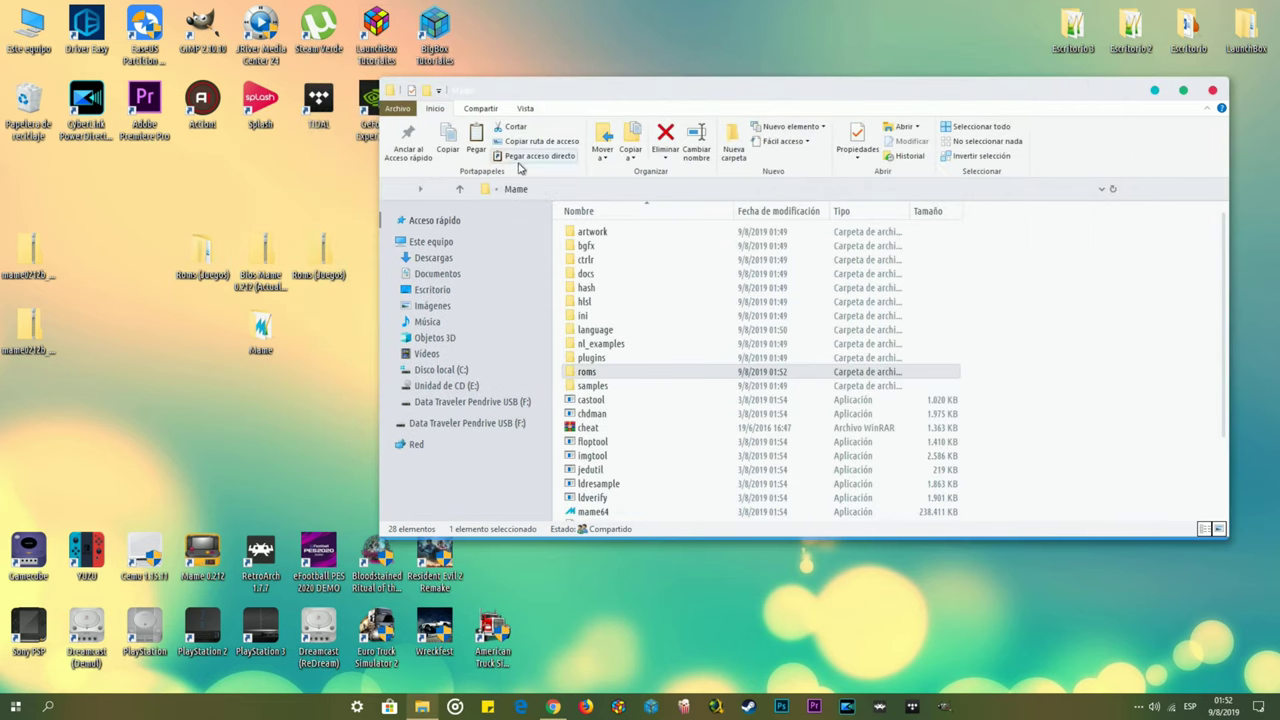
- Open the extracted Roms (Juegos) folder and arrange its window side by side with the Mame folder window
left_click(205, 246)
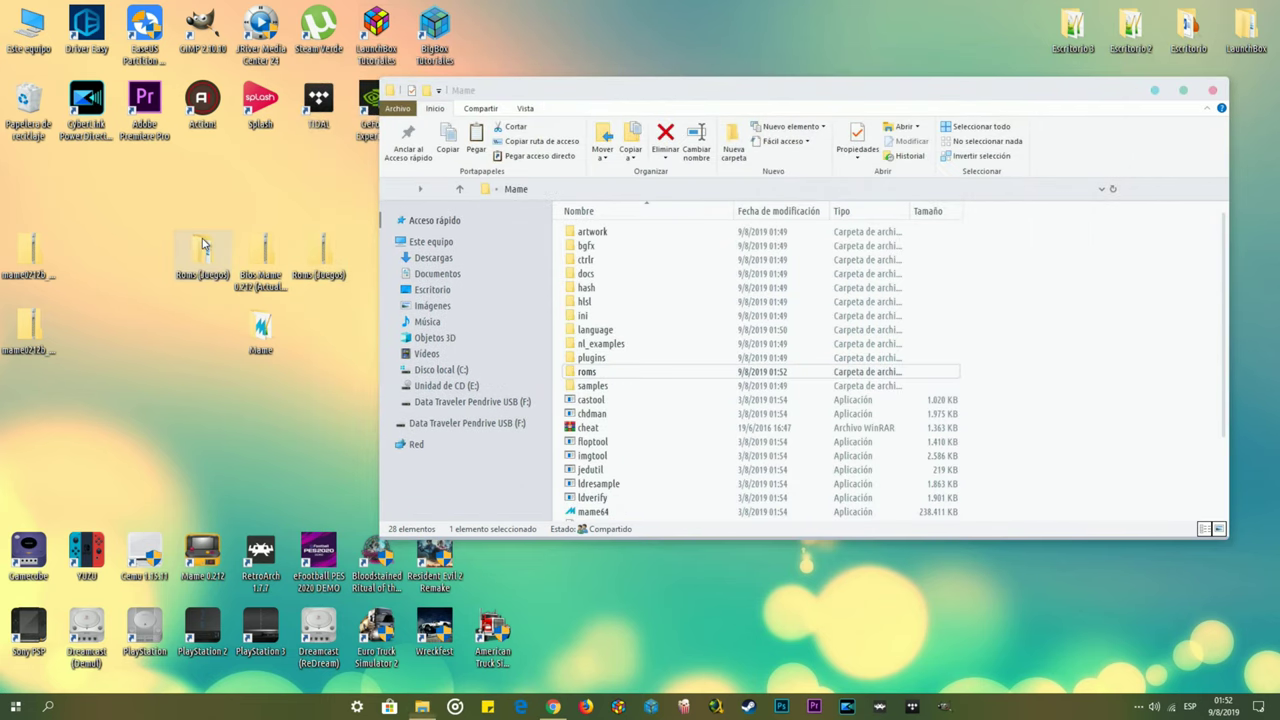
double_click(205, 250)
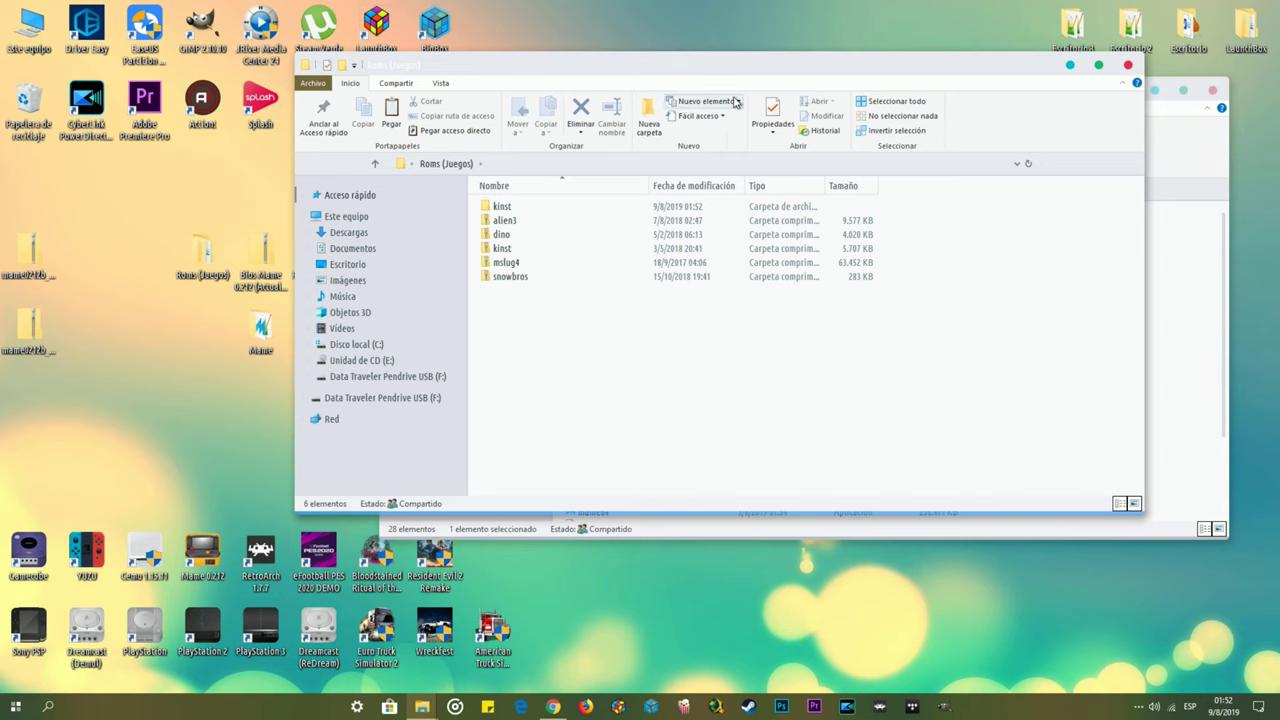
left_click_drag(753, 72, 3, 57)
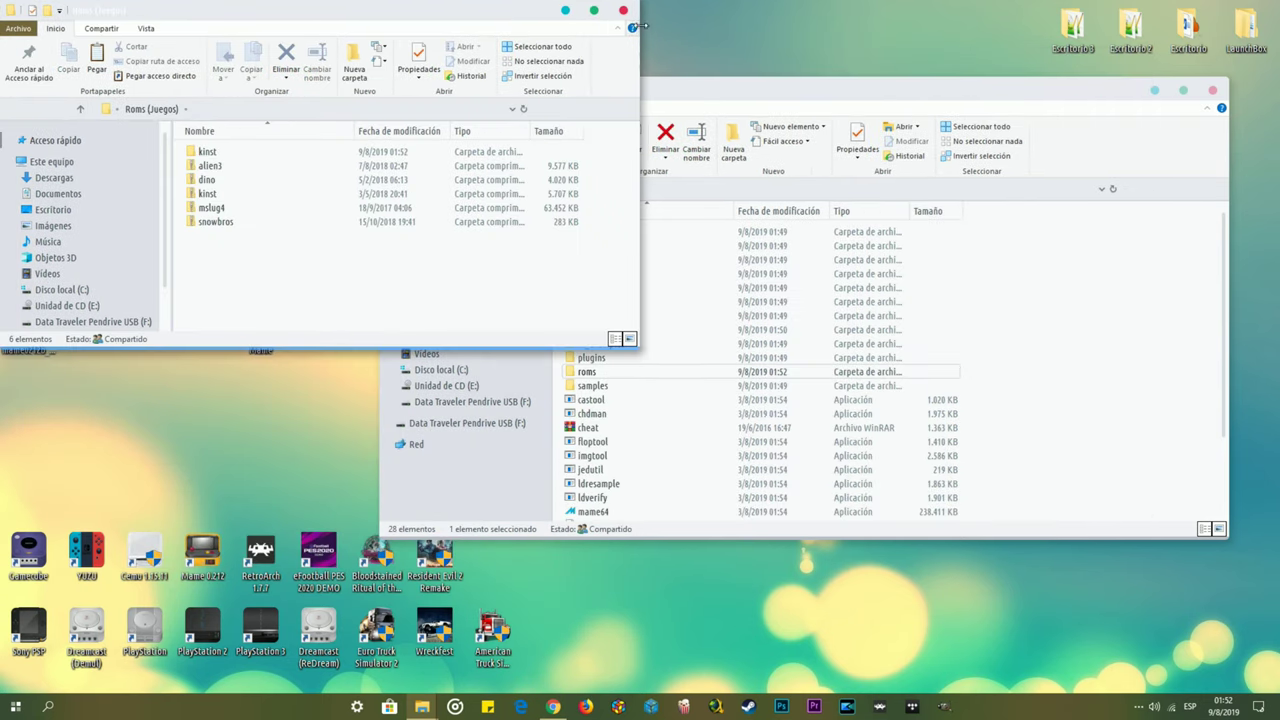
left_click(722, 88)
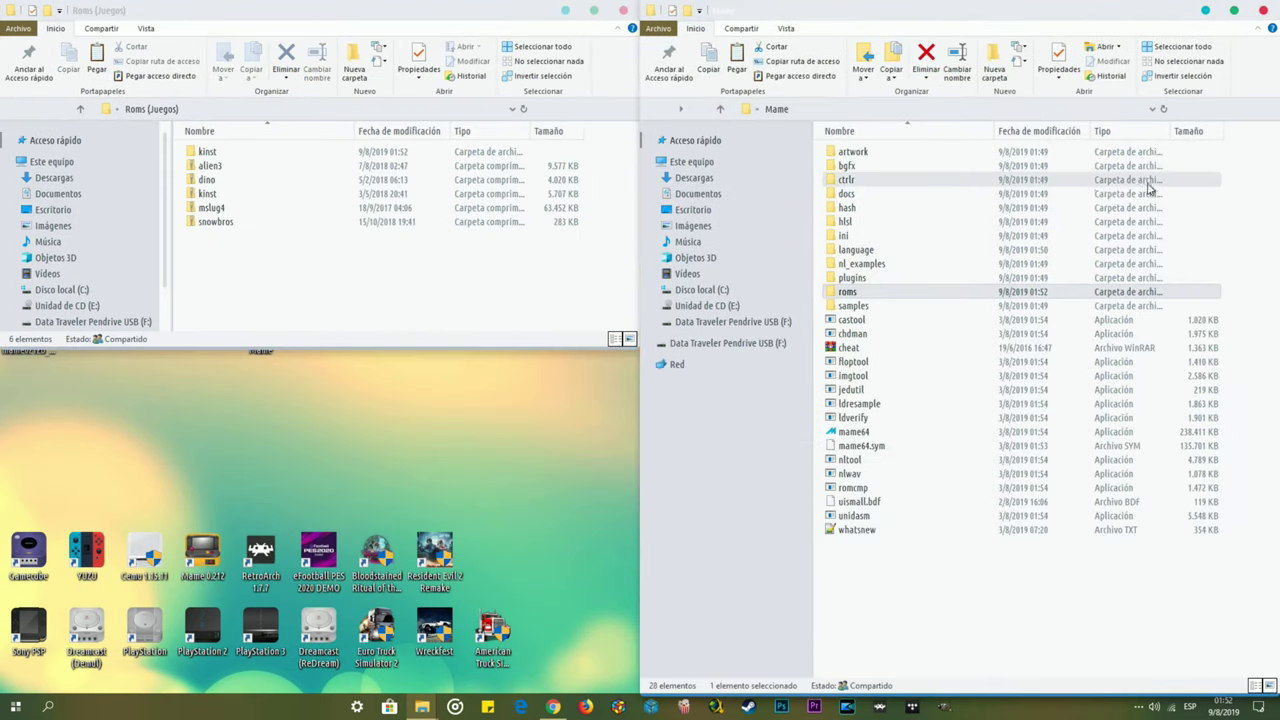
- Open the roms subfolder of the Mame folder and switch its file view to Lista
double_click(848, 293)
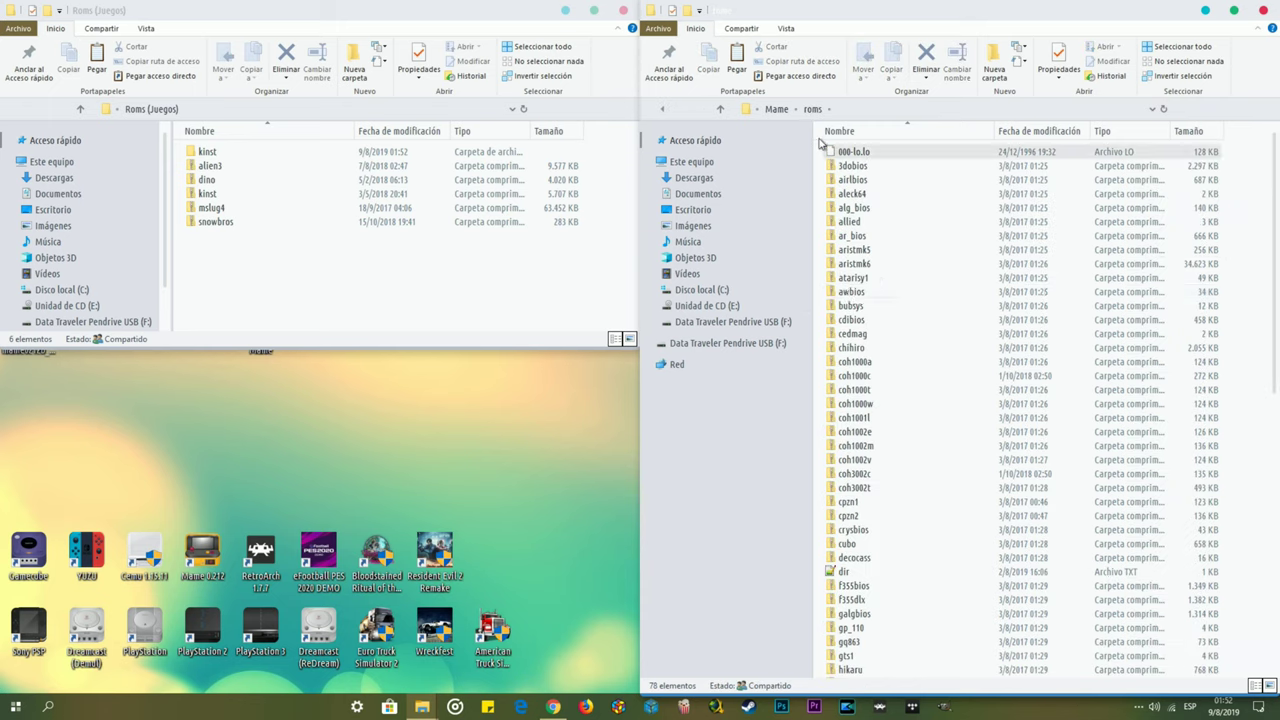
left_click(786, 28)
left_click(738, 74)
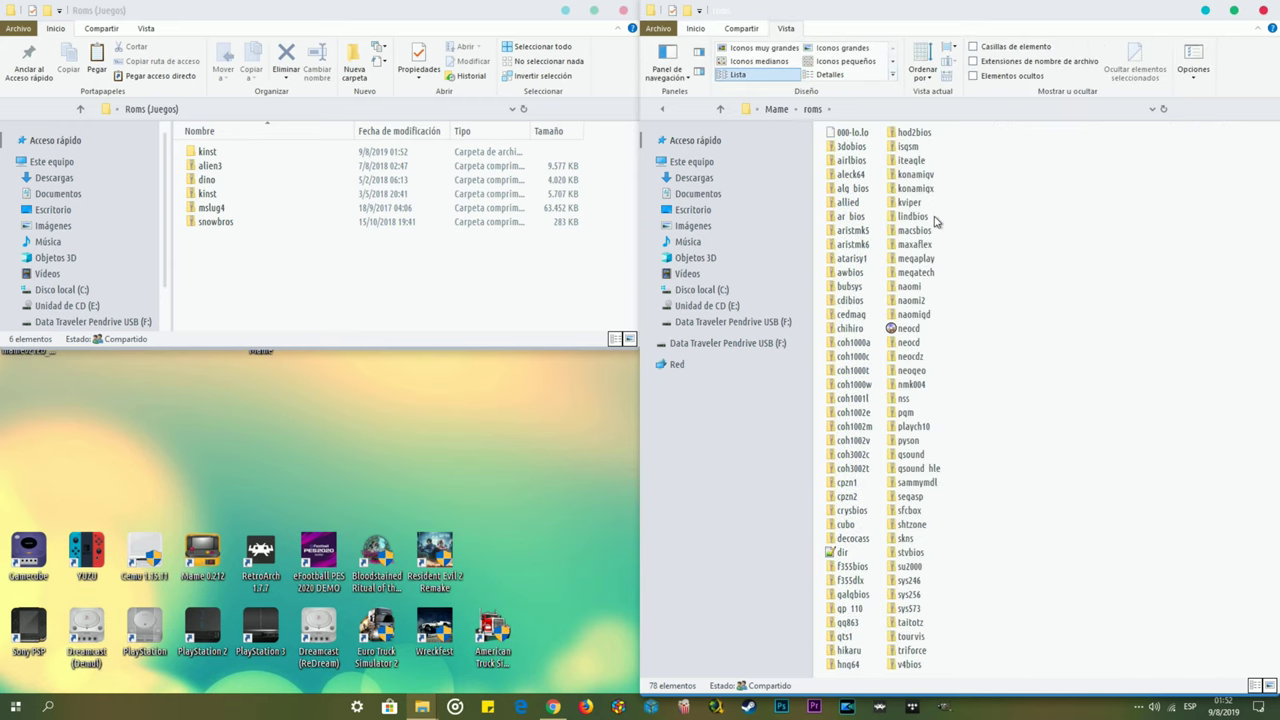
- Examine the kinst folder and the kinst archive in Roms (Juegos), opening the folder to view the file inside
left_click_drag(260, 258, 198, 153)
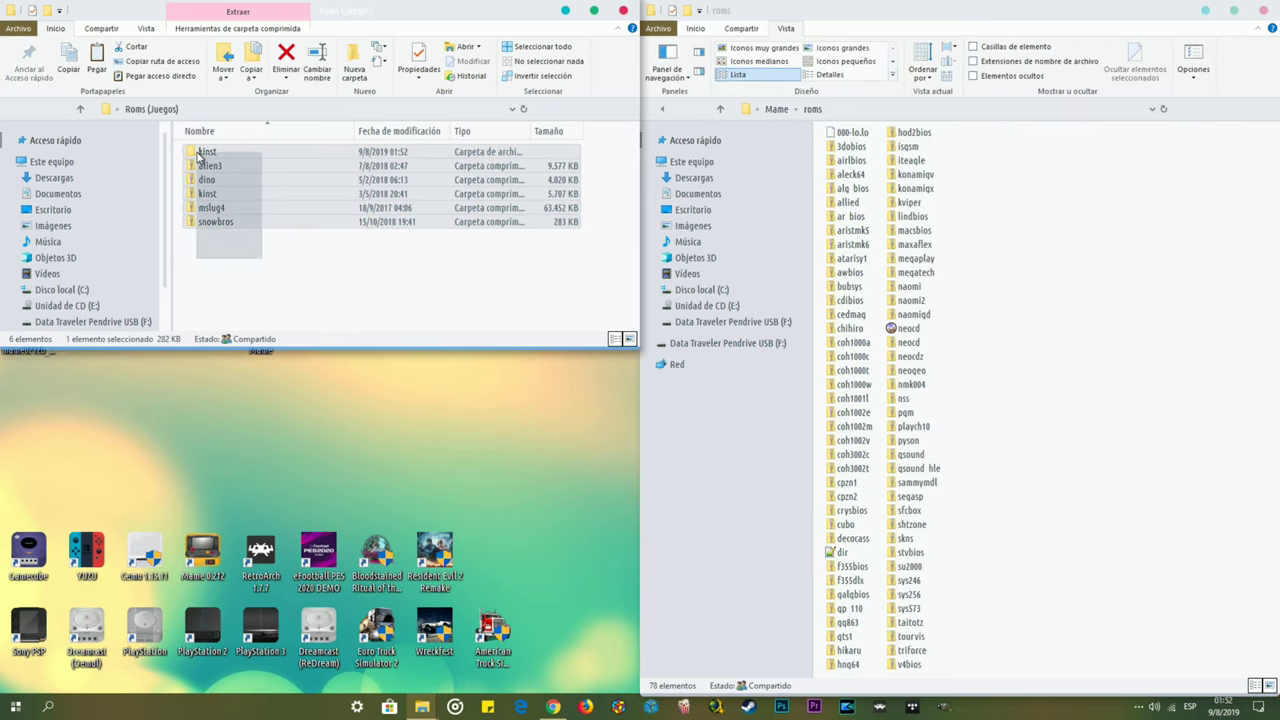
left_click(224, 253)
left_click(209, 156)
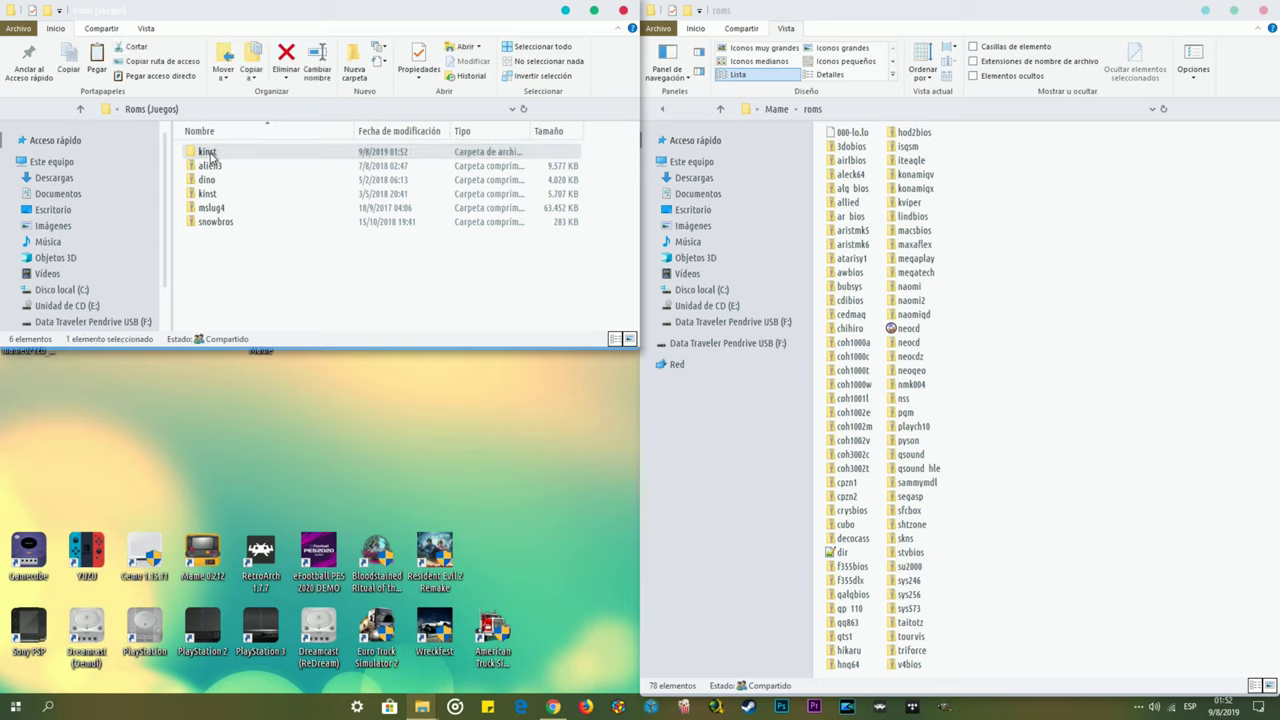
left_click(203, 194, "ctrl")
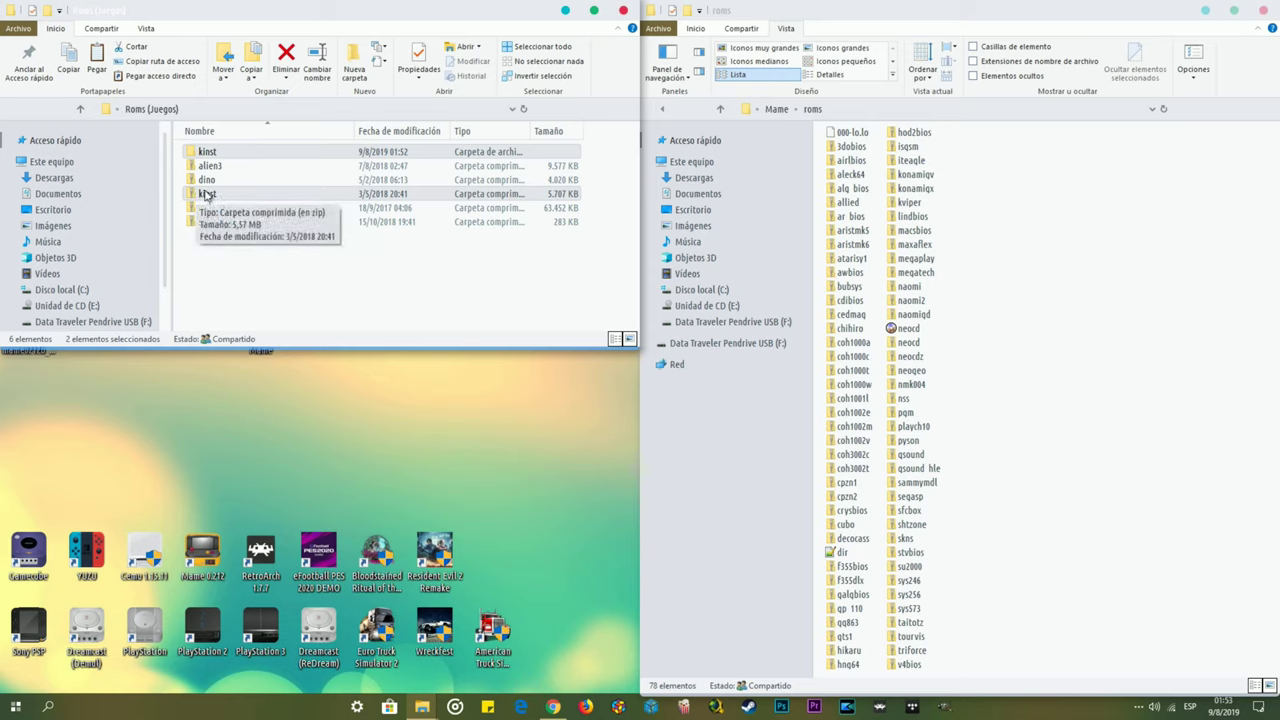
mouse_move(200, 195)
left_mouse_down()
mouse_move(257, 178)
mouse_move(207, 195)
left_mouse_up()
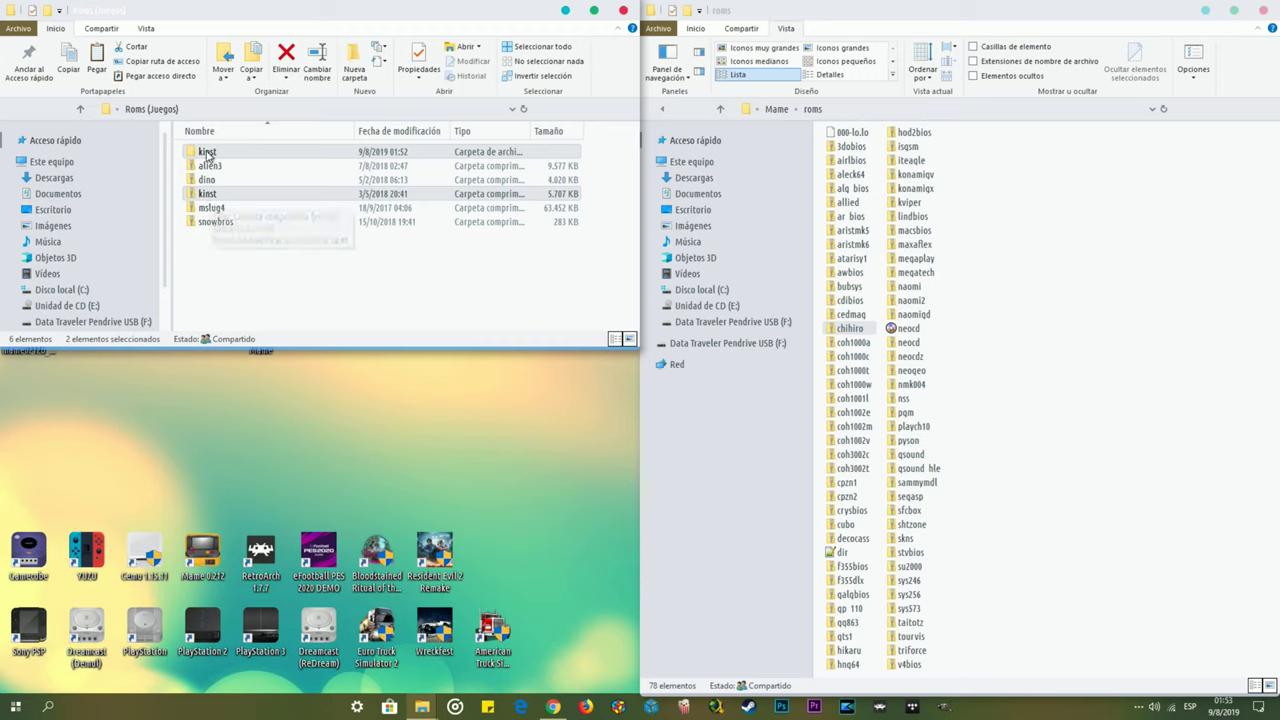
double_click(200, 152)
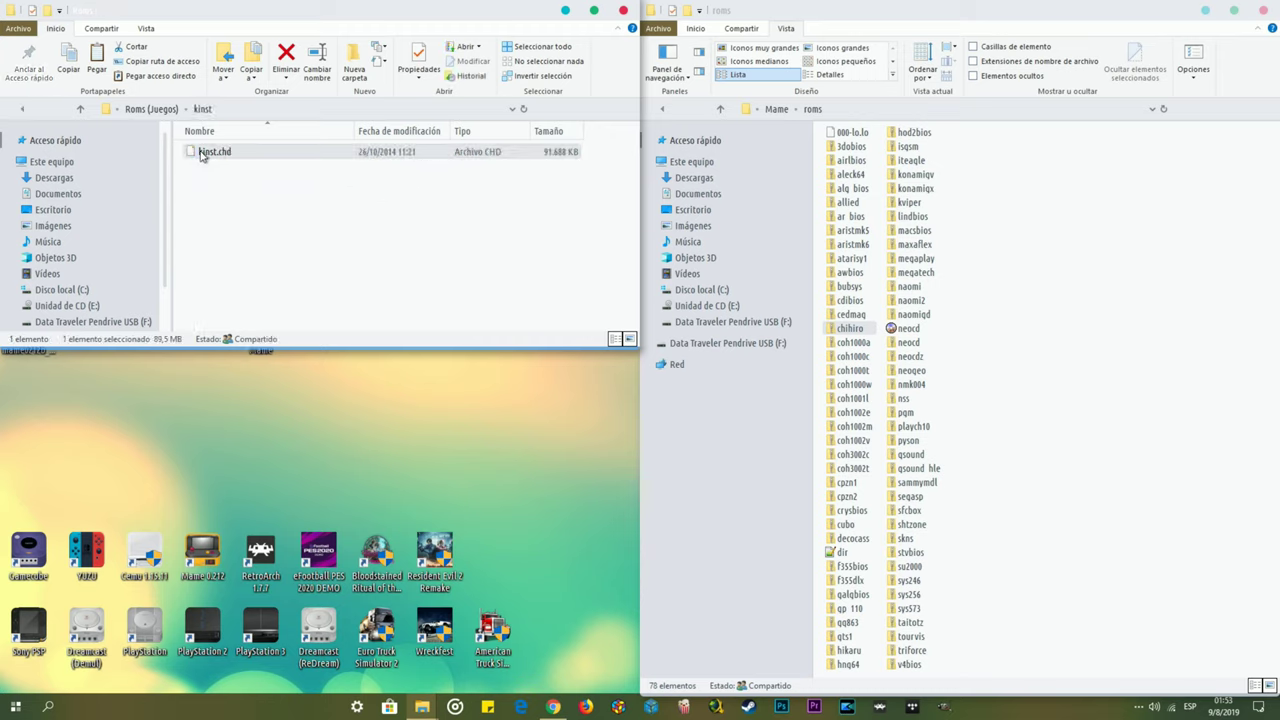
left_click(24, 110)
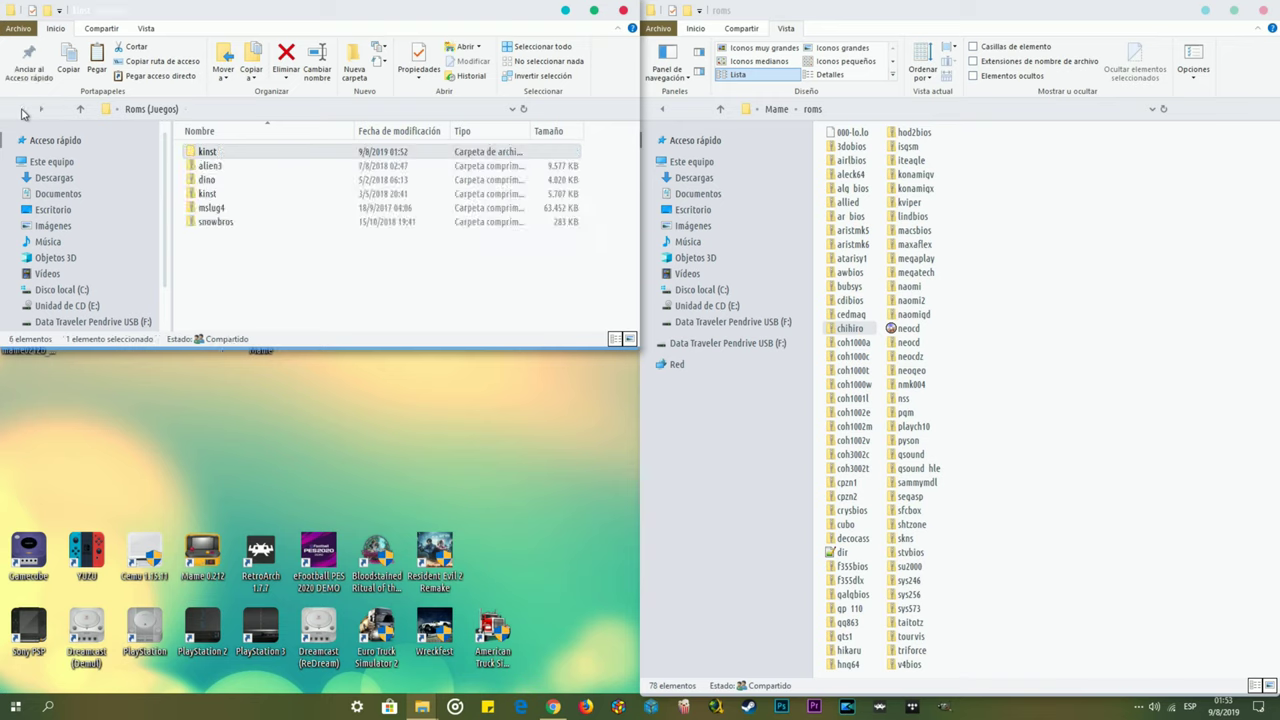
- Look over the alien3, dino, mslug4 and snowbros archives one by one in the Roms (Juegos) folder
left_click(217, 167)
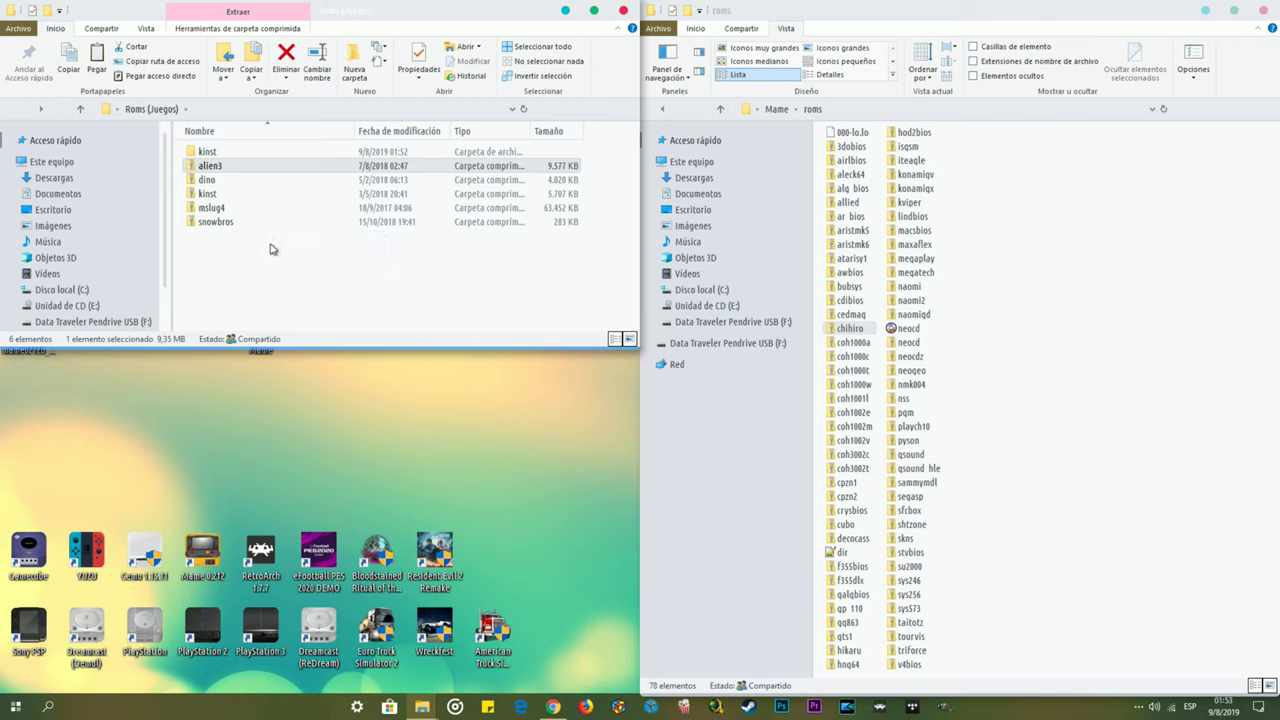
left_click(208, 182)
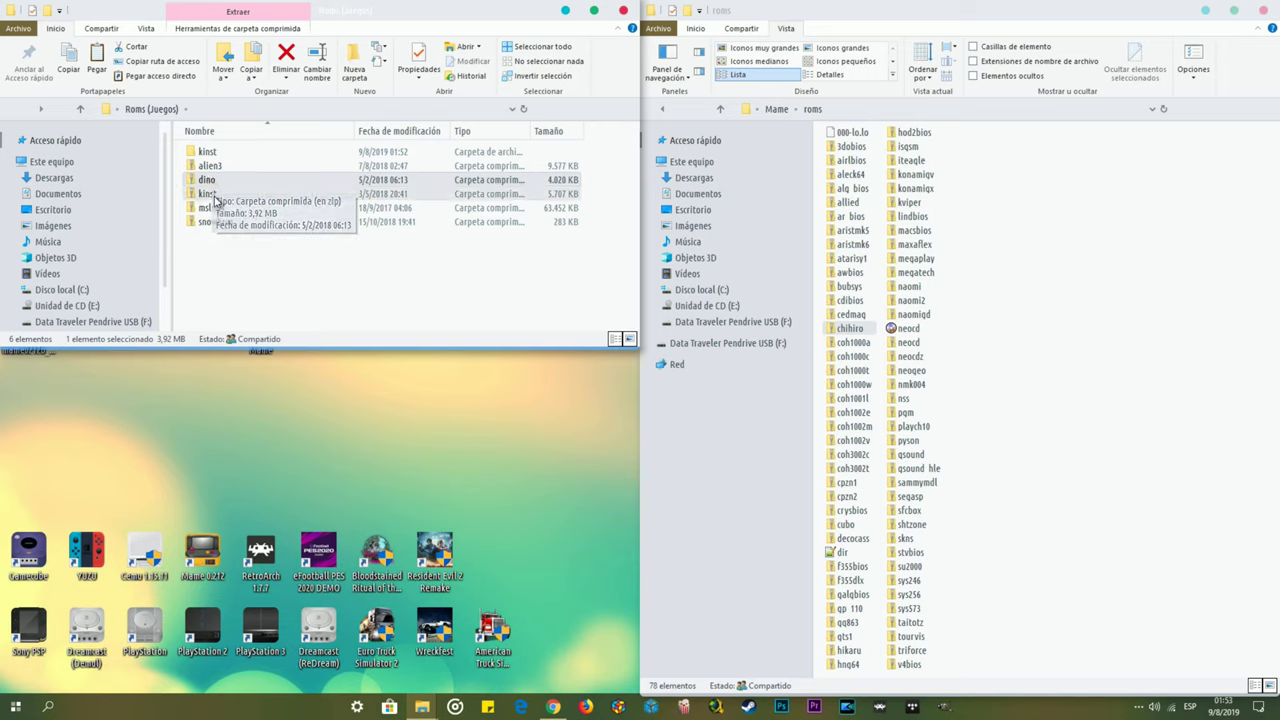
left_click(217, 208)
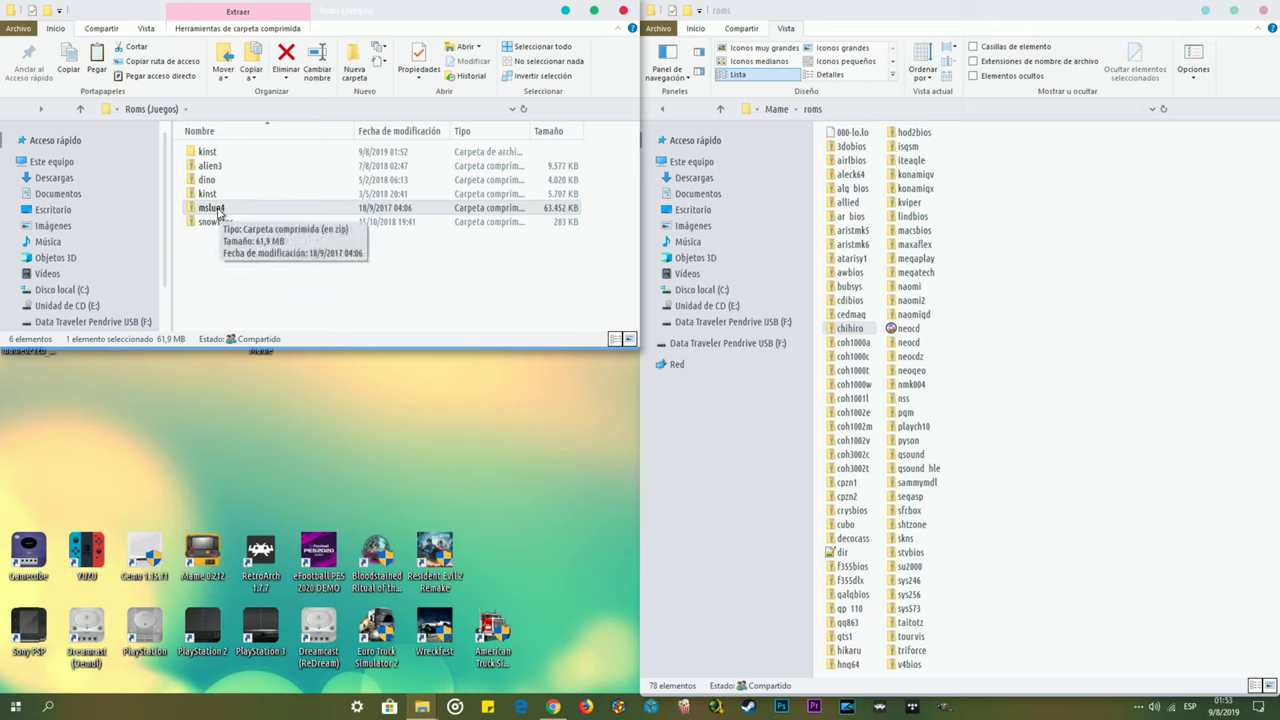
left_click(207, 223)
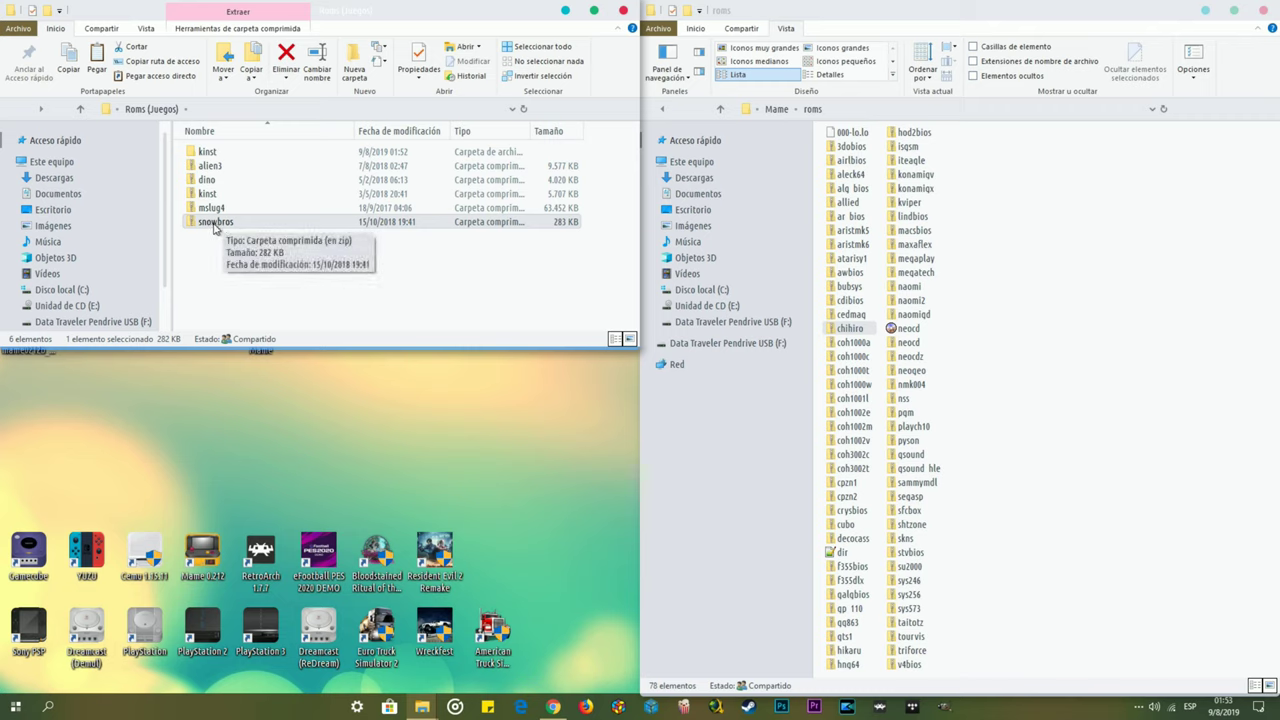
- Move the kinst folder and all game archives from Roms (Juegos) into Mame's roms folder, and close the emptied folder's window
left_click_drag(234, 251, 190, 150)
left_click_drag(211, 220, 1083, 529)
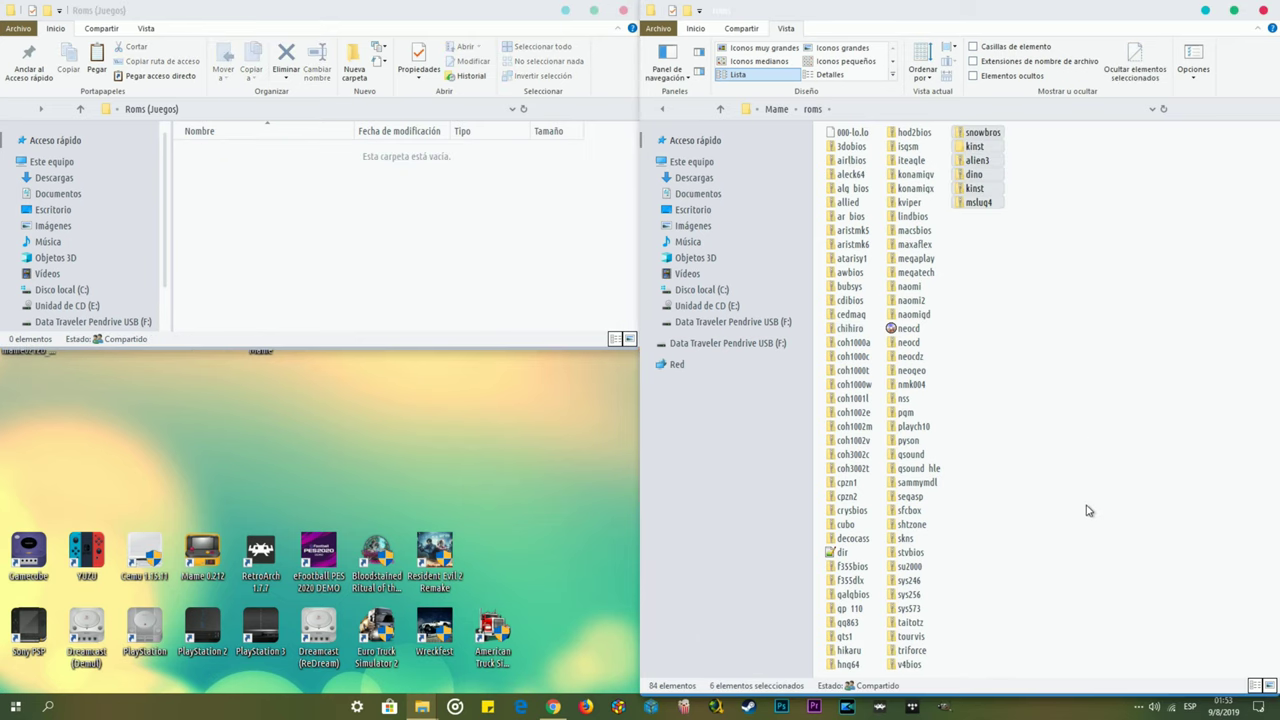
left_click(662, 108)
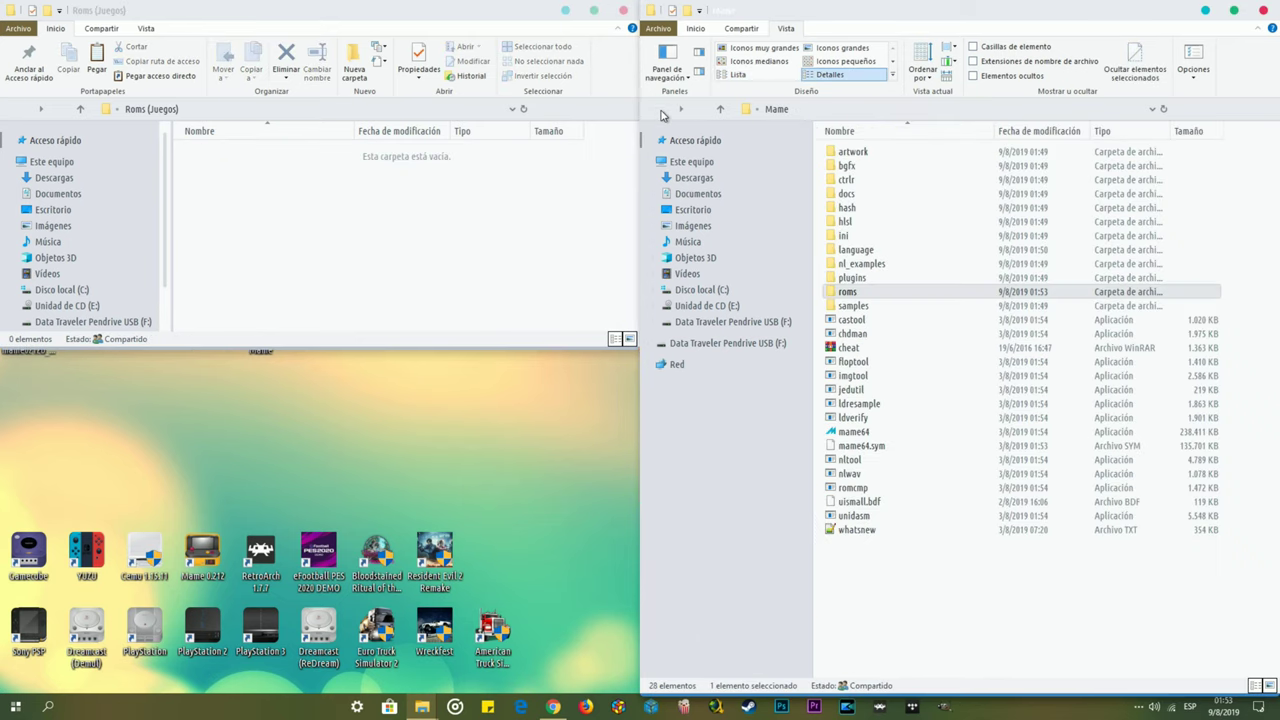
left_click(622, 11)
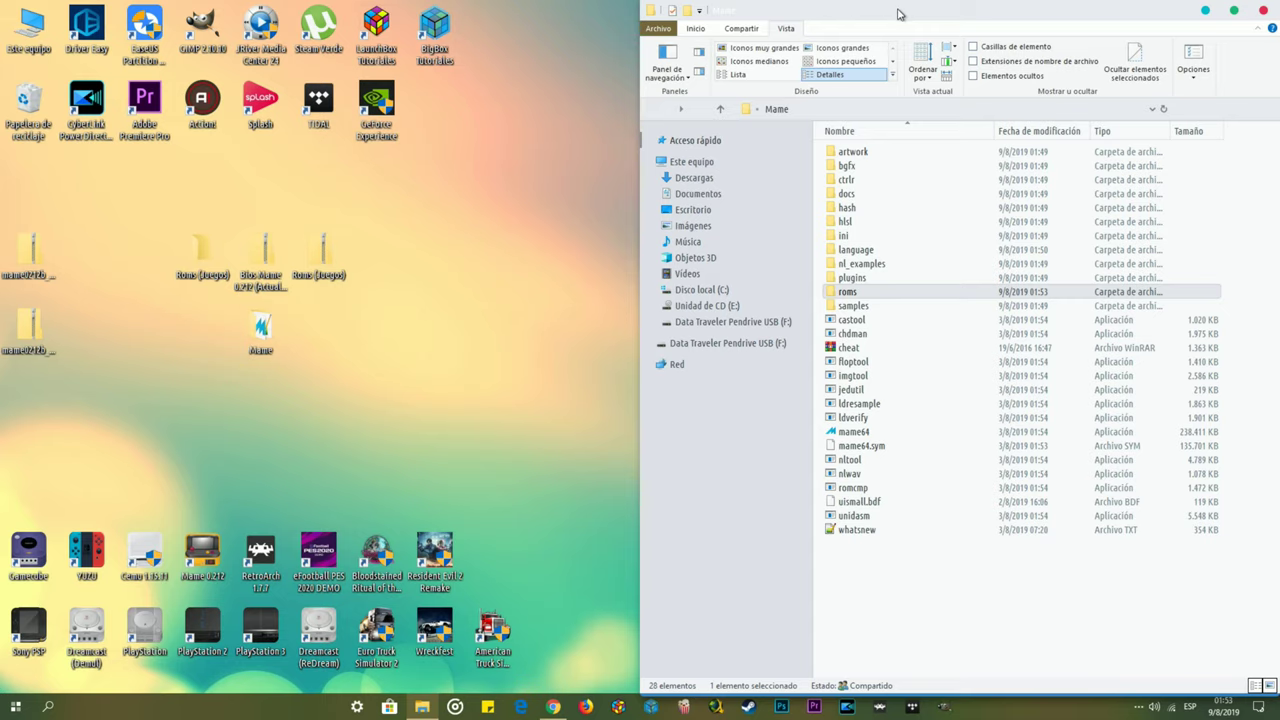
- Launch mame64 from the Mame folder and allow it to make changes to the device
left_click_drag(901, 15, 500, 63)
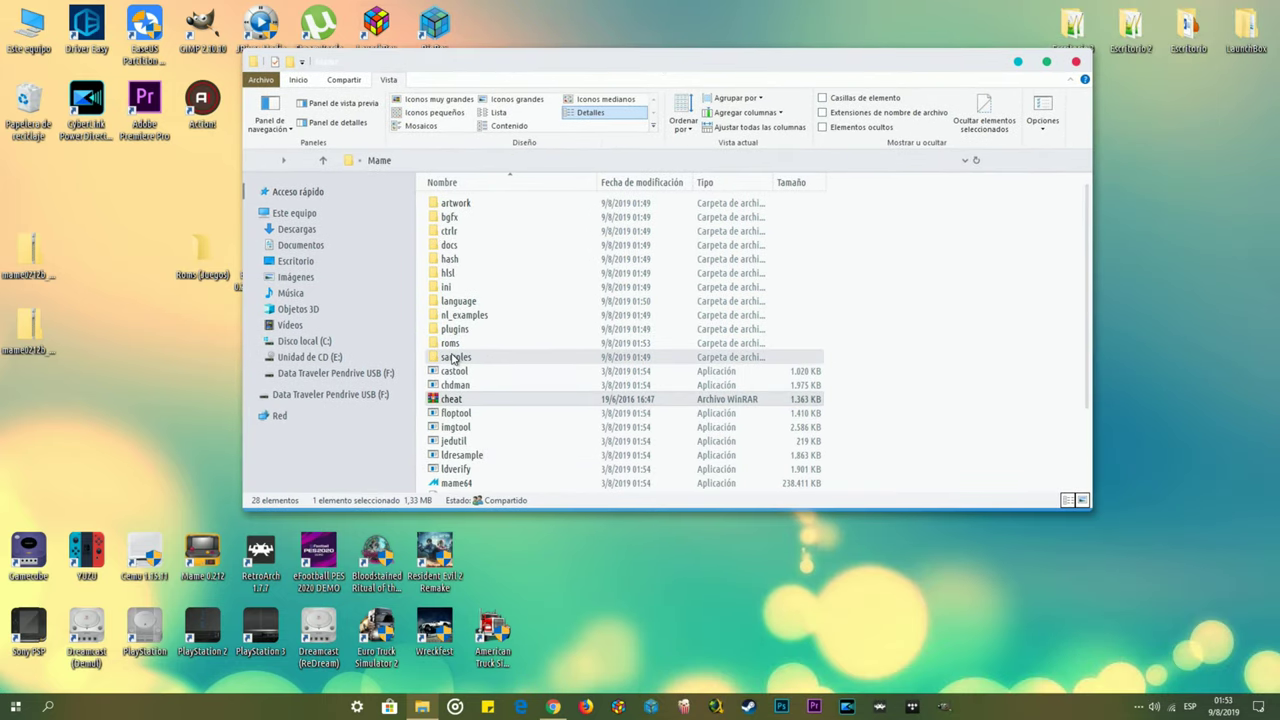
scroll(470, 420, "down", 3)
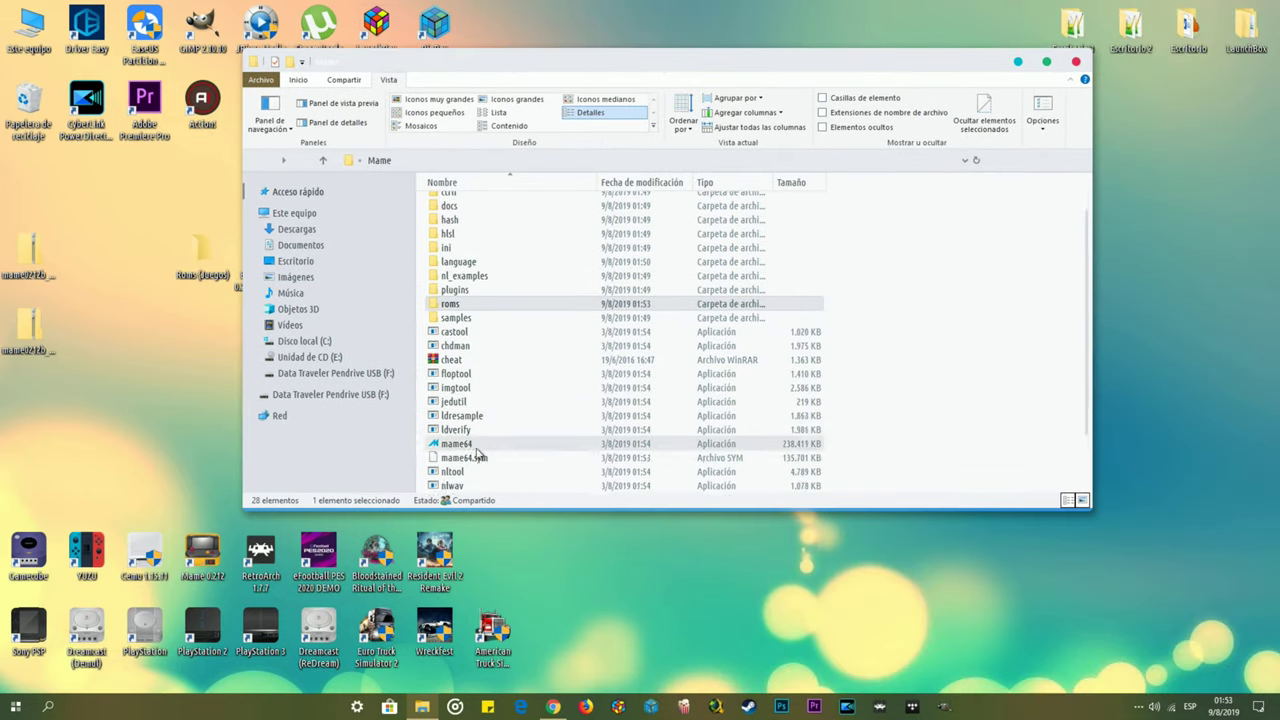
left_click(447, 388)
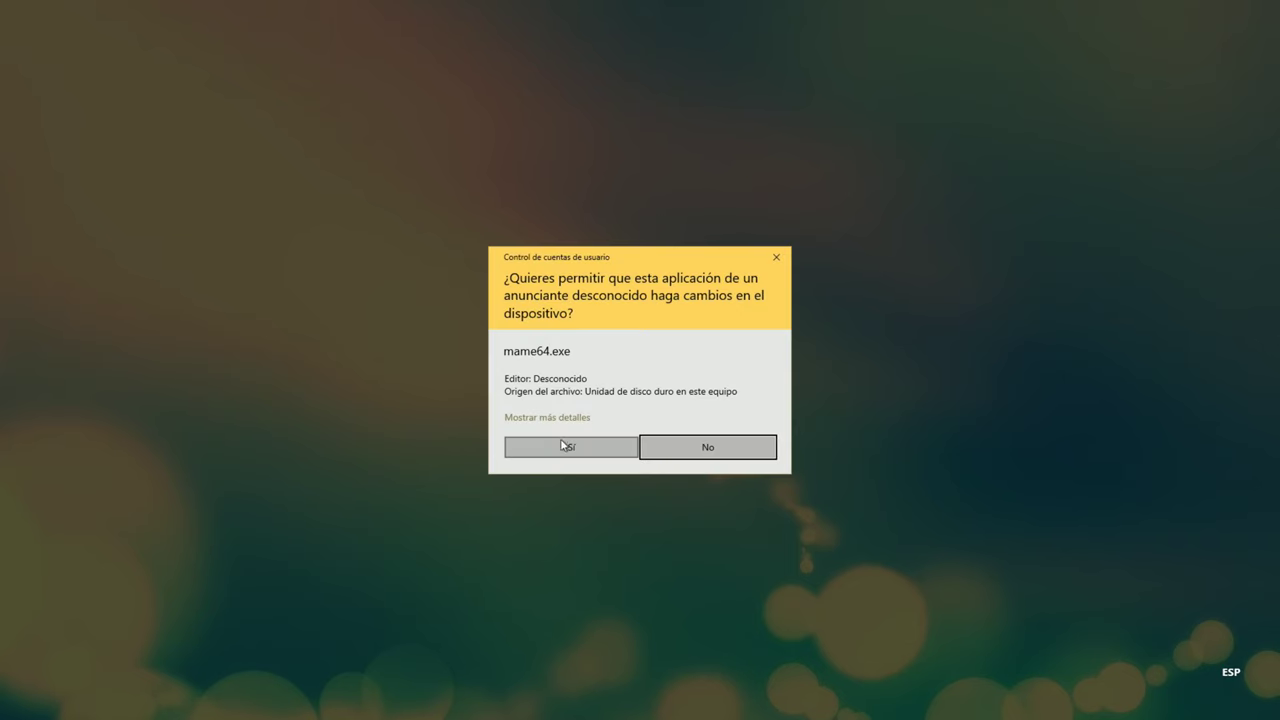
left_click(563, 449)
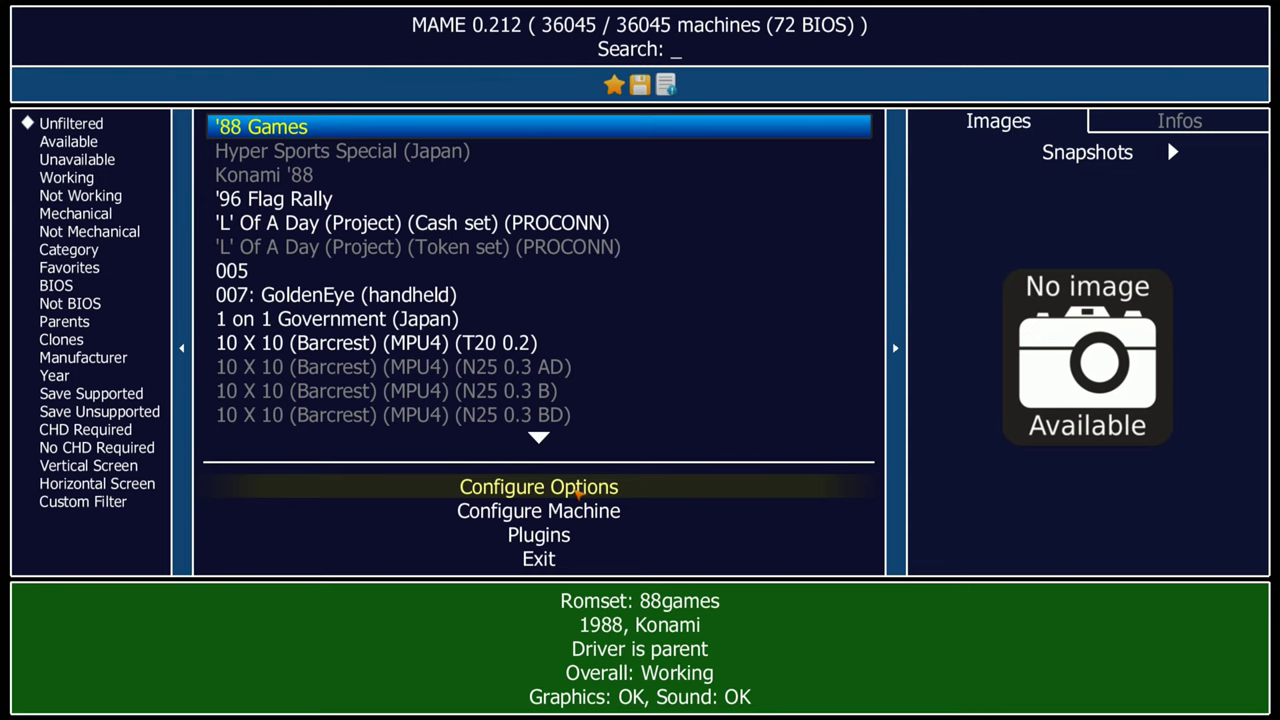
- Set the interface language to Spanish in the Customize UI settings and return to the general settings
double_click(578, 490)
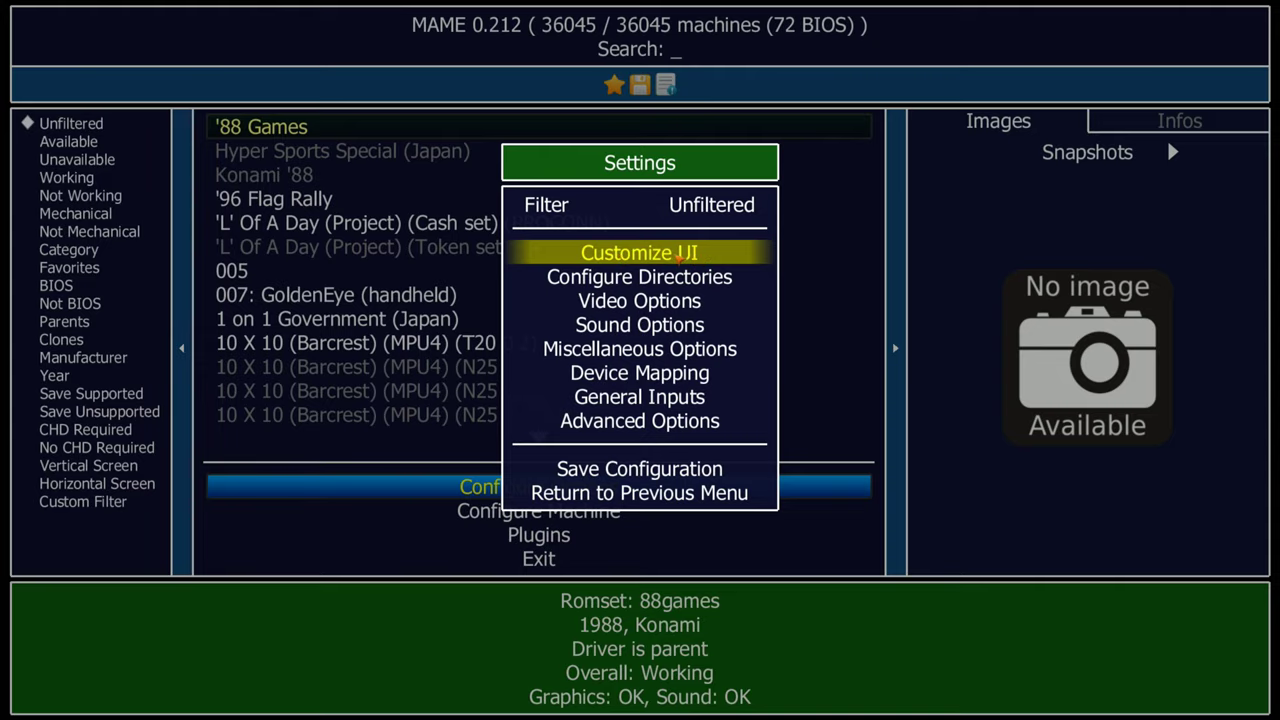
left_click(678, 256)
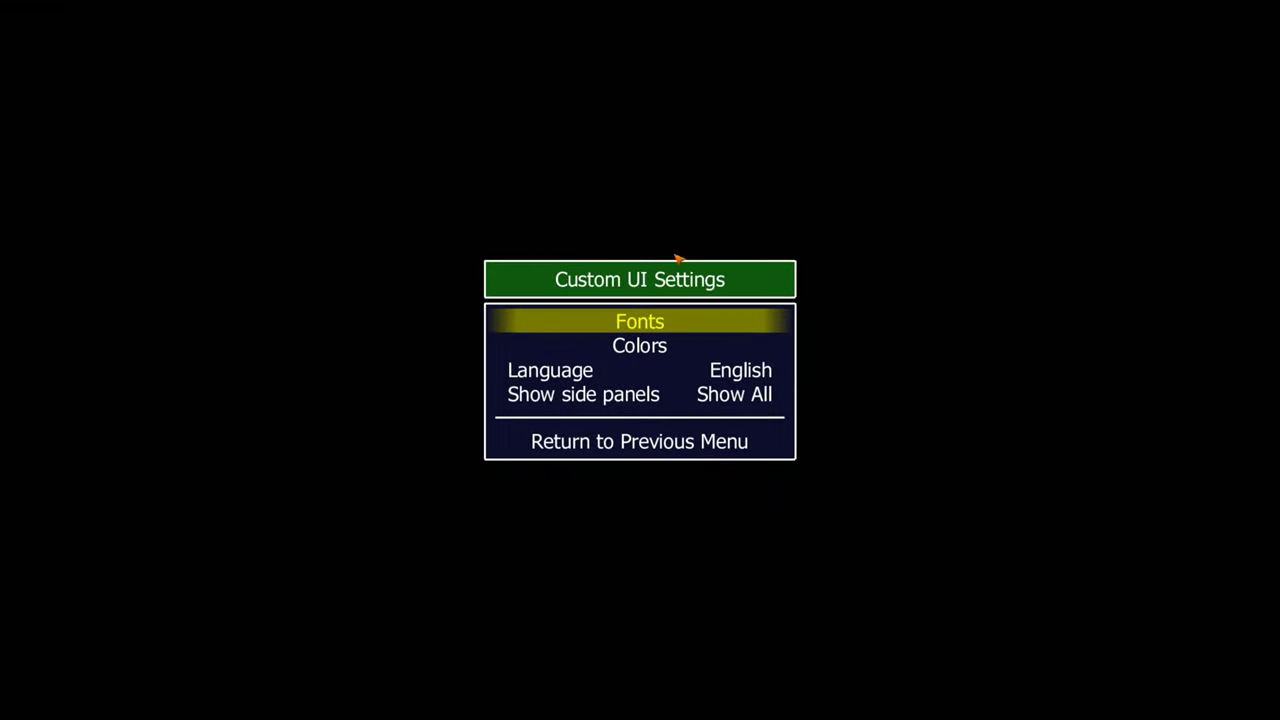
left_click(745, 371)
key("Down")
key("Down")
key("Down")
key("Down")
key("Down")
key("Down")
key("Down")
key("Down")
key("Down")
key("Down")
key("Down")
key("Down")
key("Down")
key("Down")
key("Down")
key("Down")
key("Down")
key("Down")
key("Down")
key("Down")
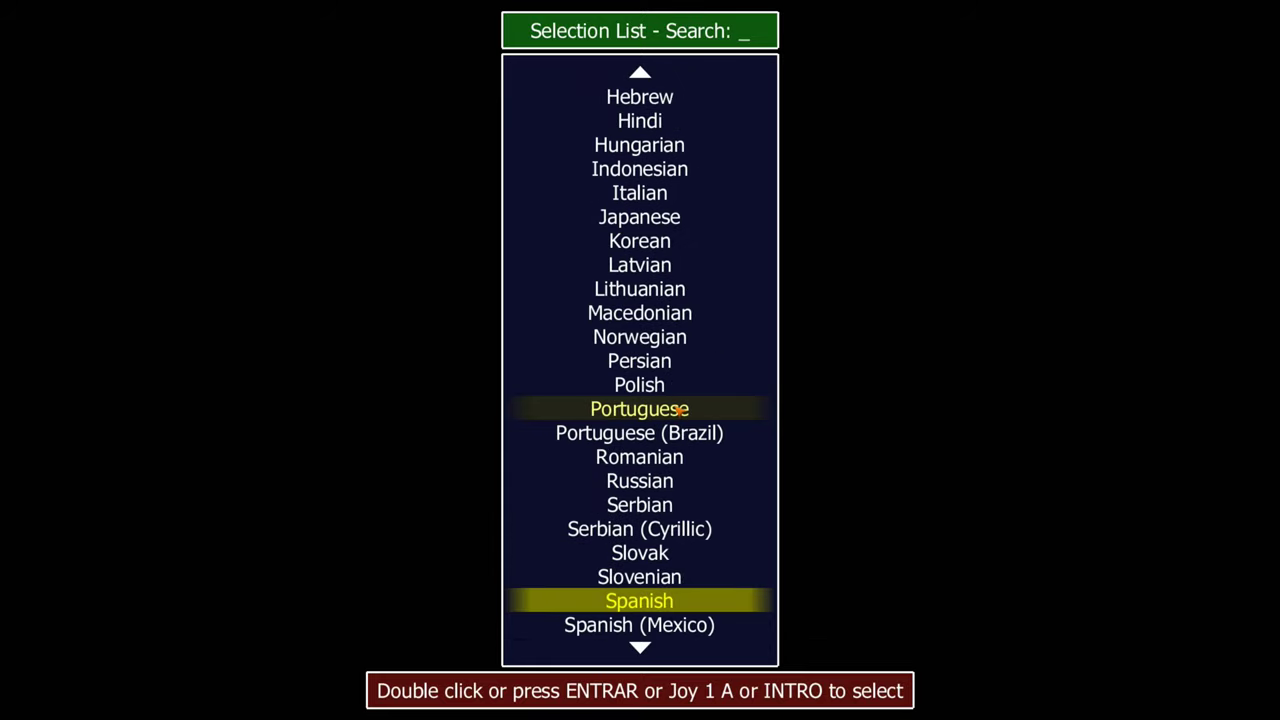
key("Down")
key("Down")
key("Down")
key("Down")
key("Down")
key("Down")
left_click(672, 482)
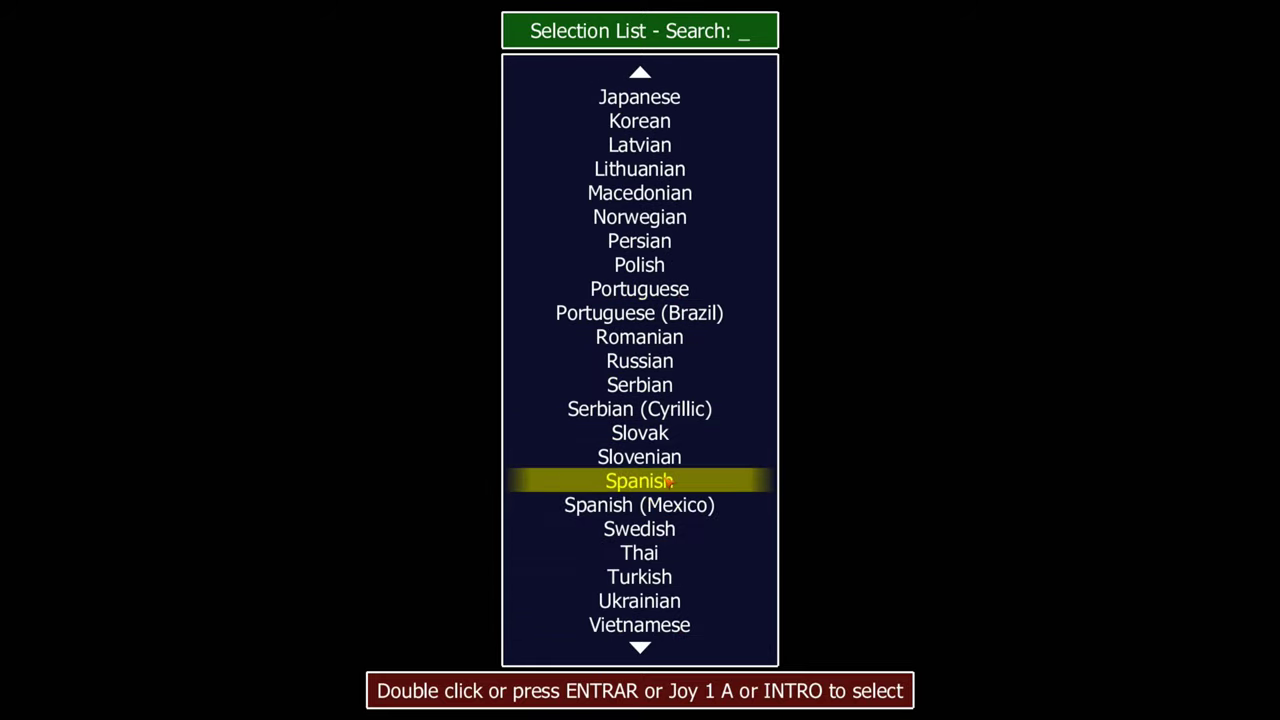
double_click(664, 482)
left_click(671, 441)
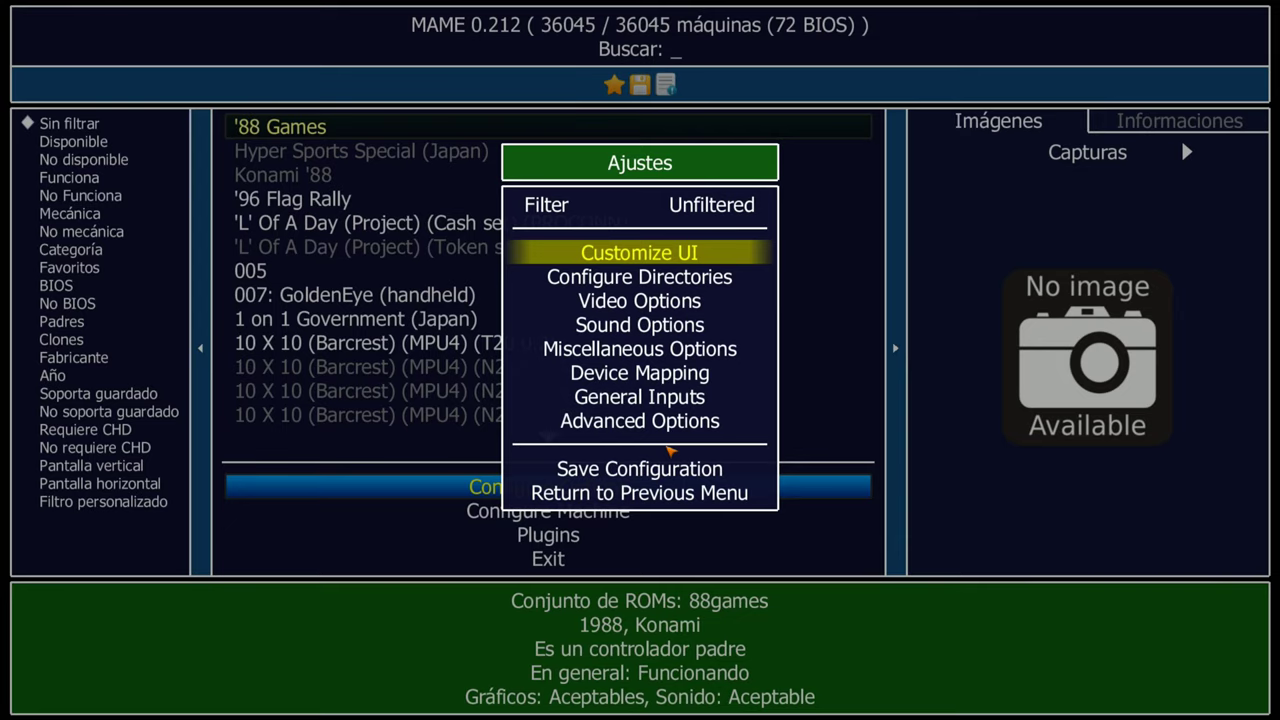
- Check the language in the interface settings, save the configuration and return to the machine list
left_click(676, 256)
left_click(639, 445)
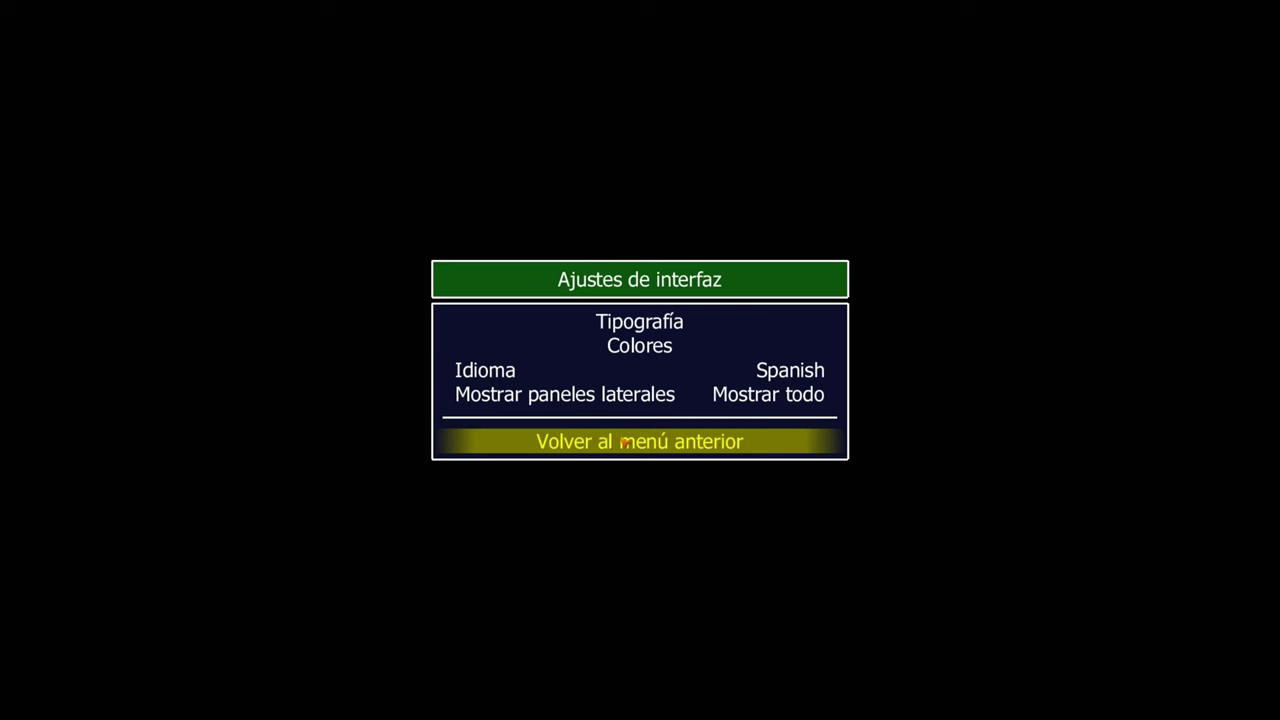
left_click(635, 443)
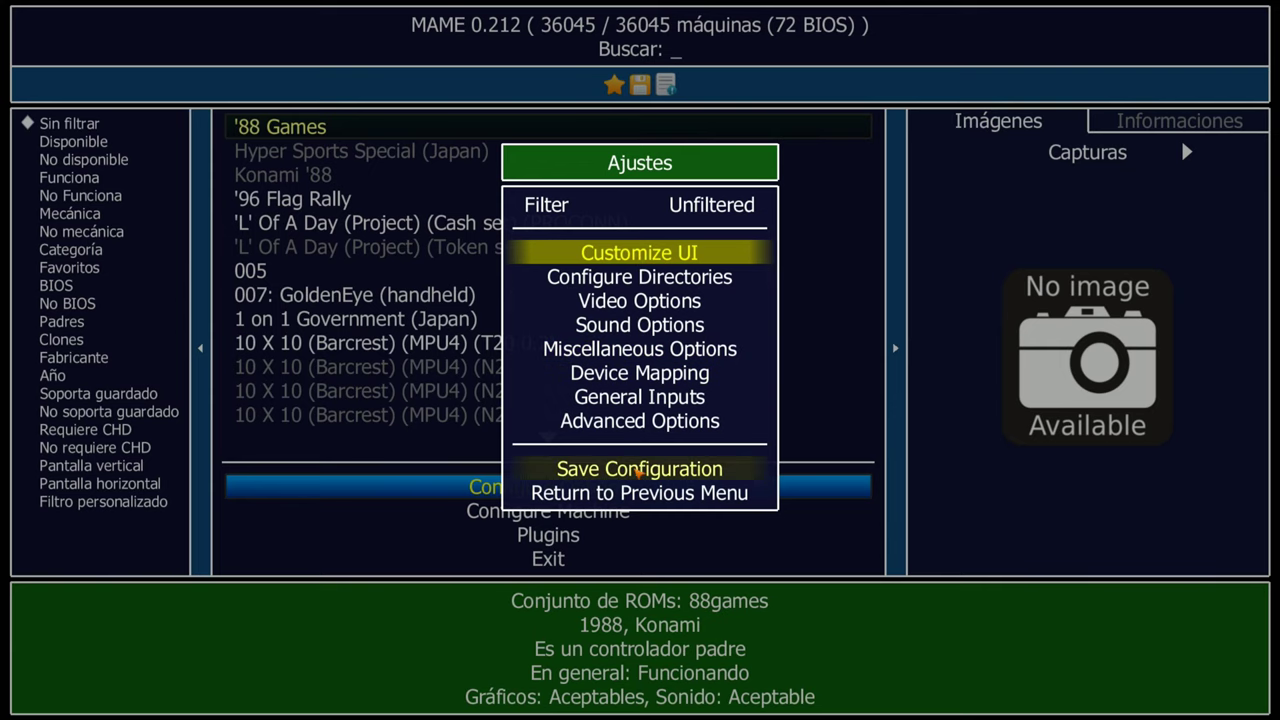
left_click(668, 472)
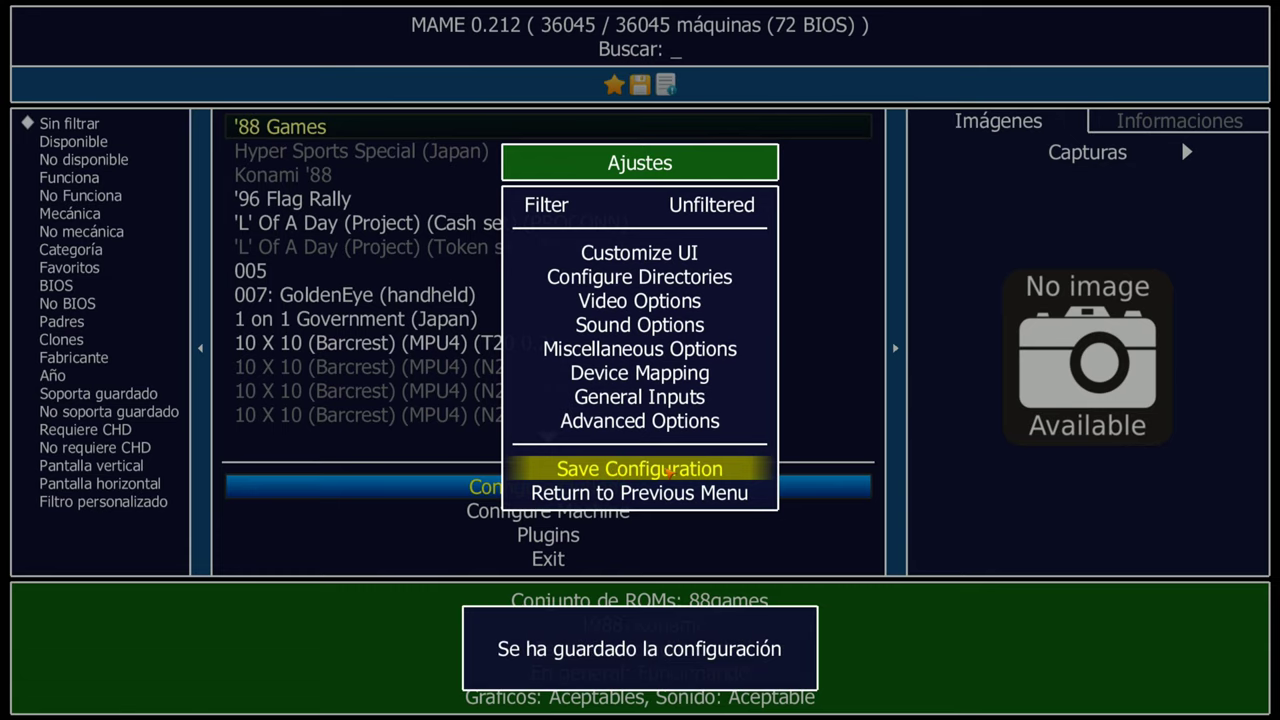
left_click(672, 503)
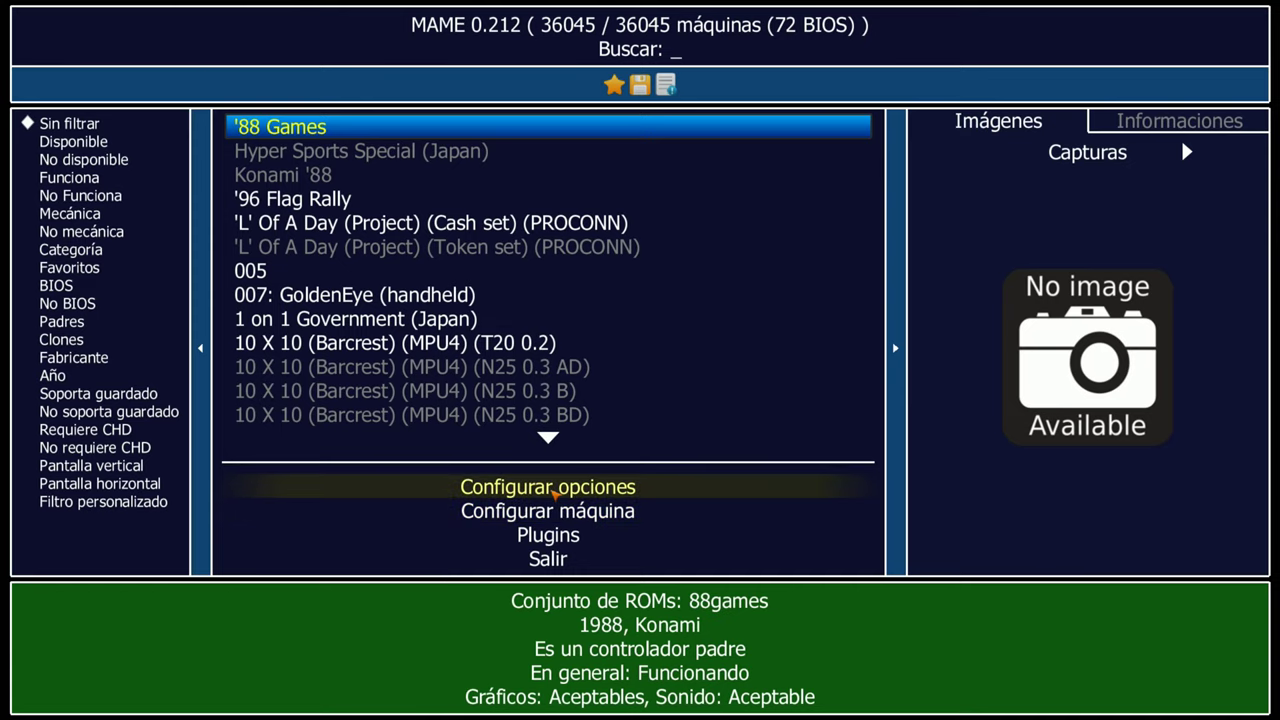
- Browse the unfiltered machine list and return to its first entry
left_click(576, 511)
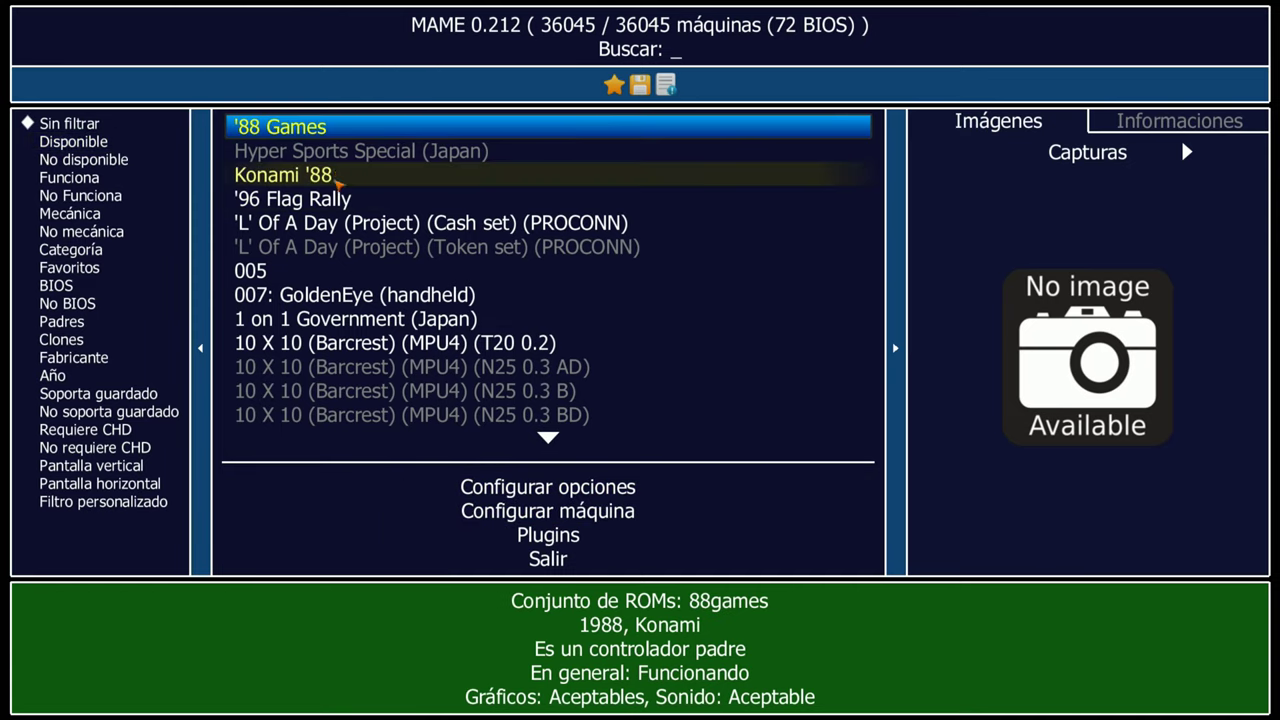
scroll(400, 316, "down", 6)
scroll(398, 316, "down", 15)
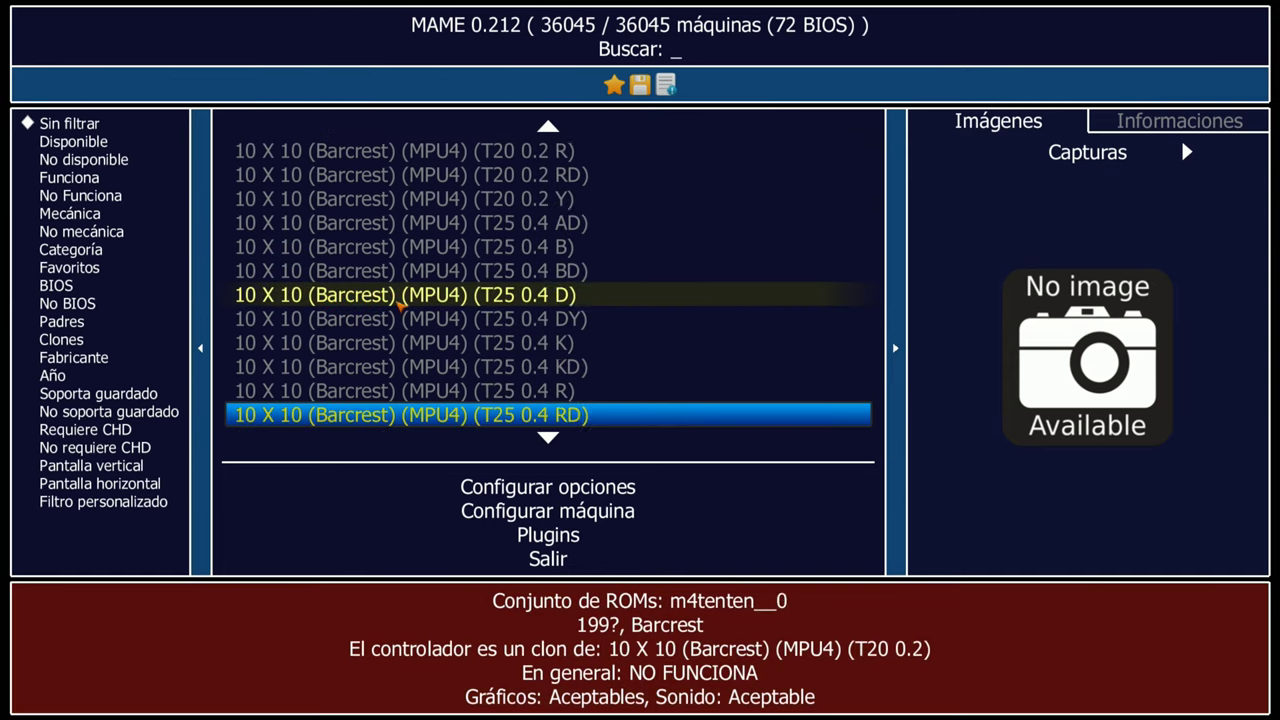
scroll(400, 300, "up", 20)
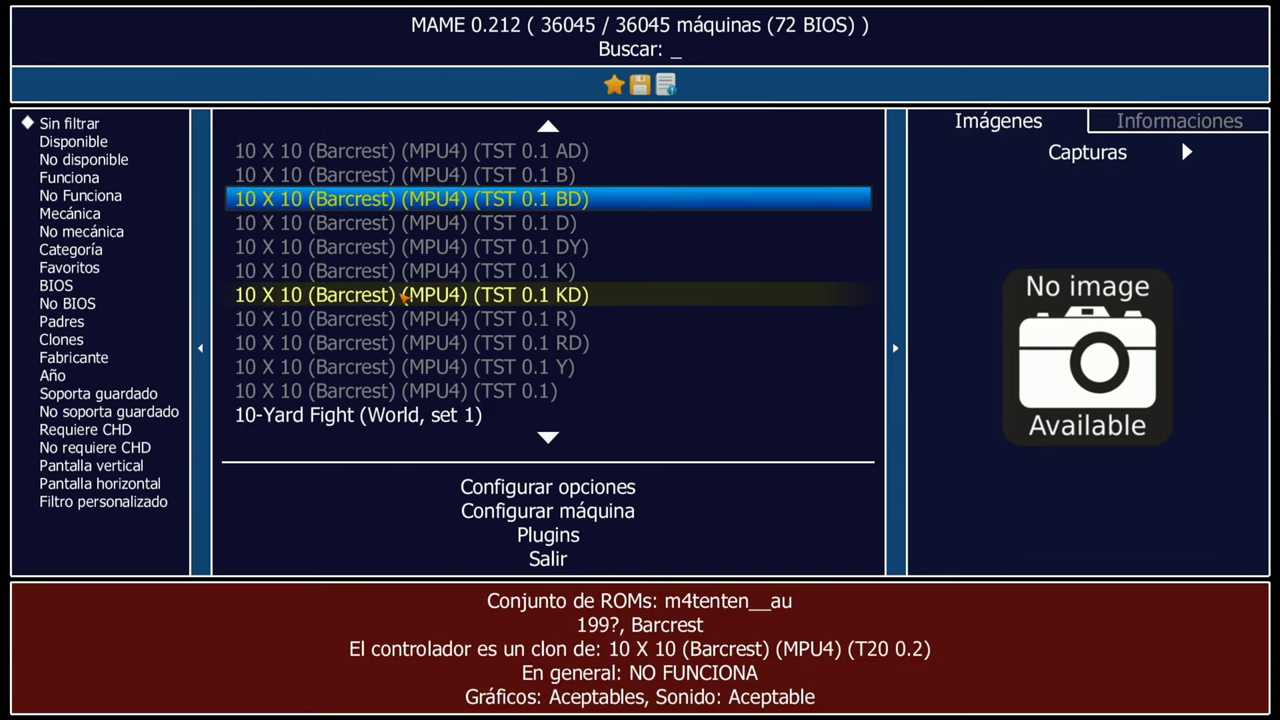
scroll(405, 296, "up", 9)
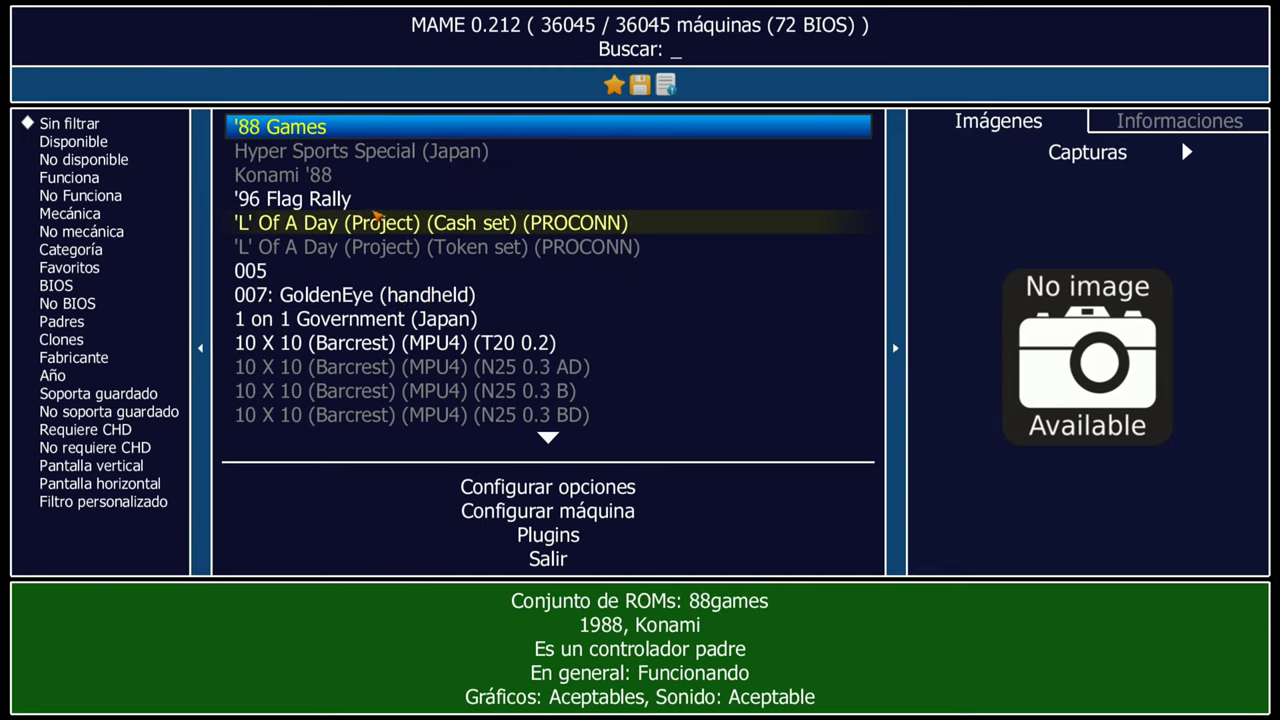
- Filter the machine list to Disponible and look through the available BIOS and game entries
left_click(84, 143)
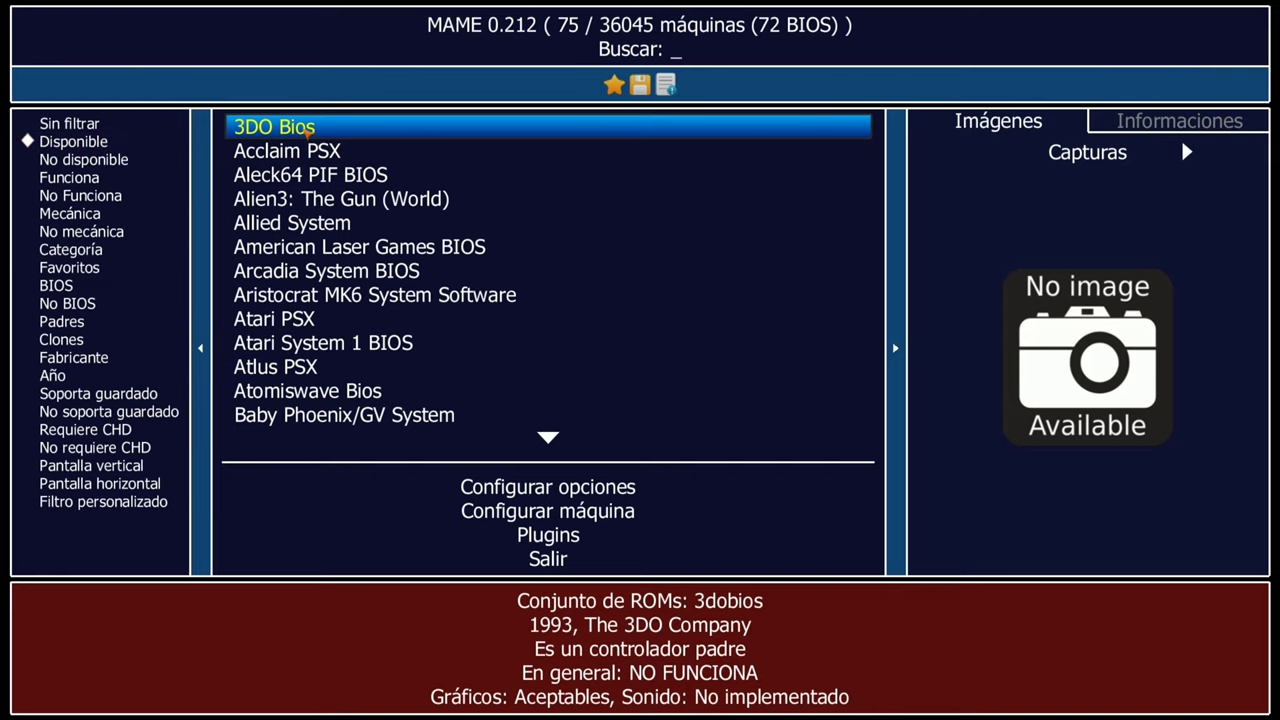
scroll(307, 316, "down", 15)
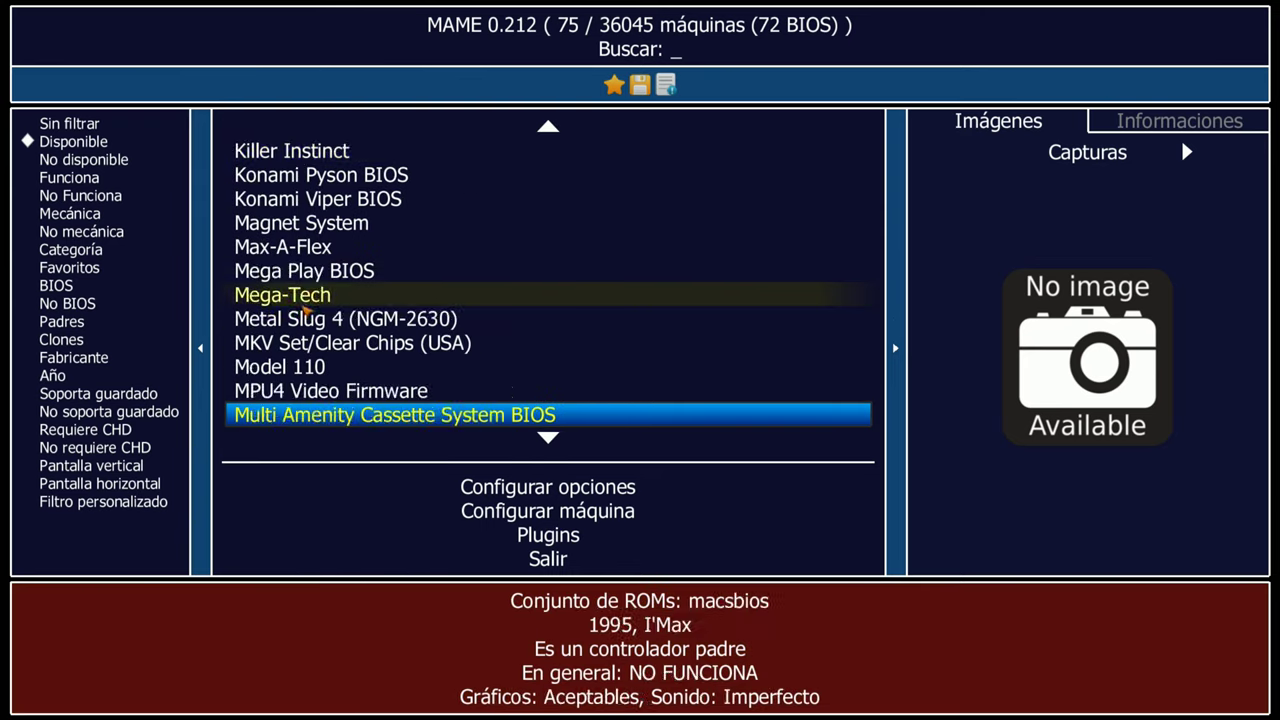
scroll(307, 312, "down", 11)
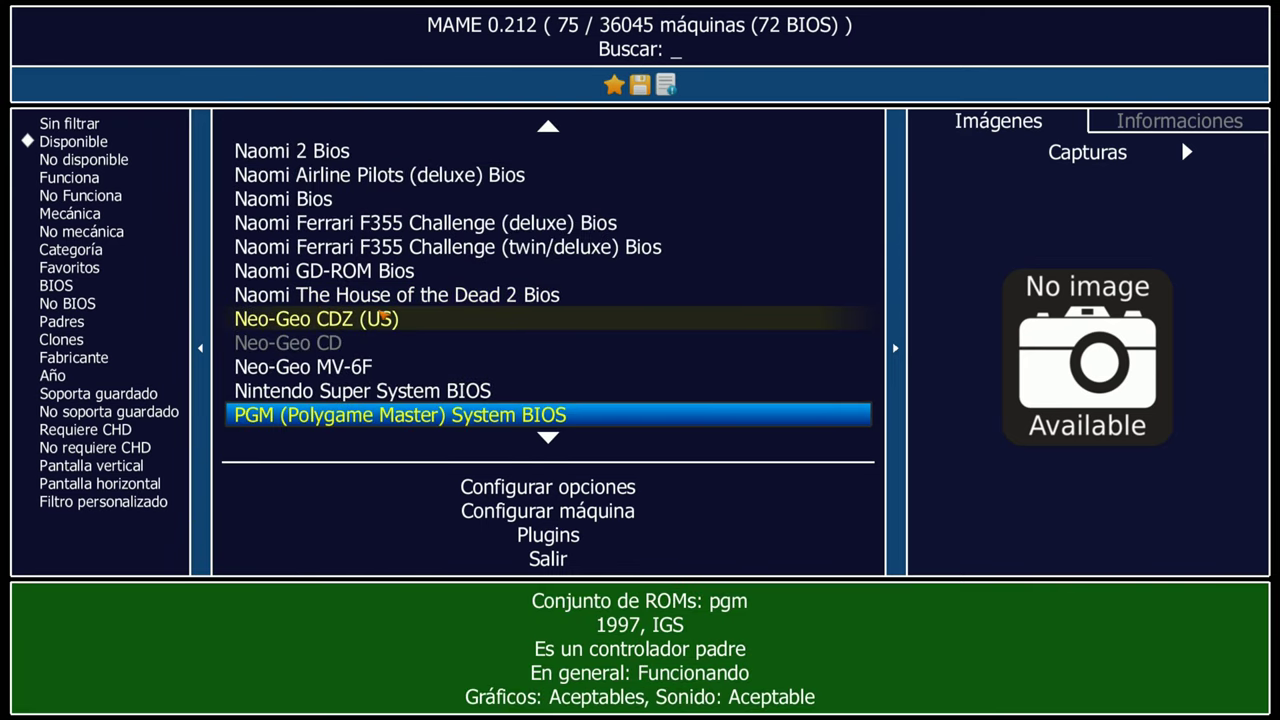
scroll(378, 318, "up", 15)
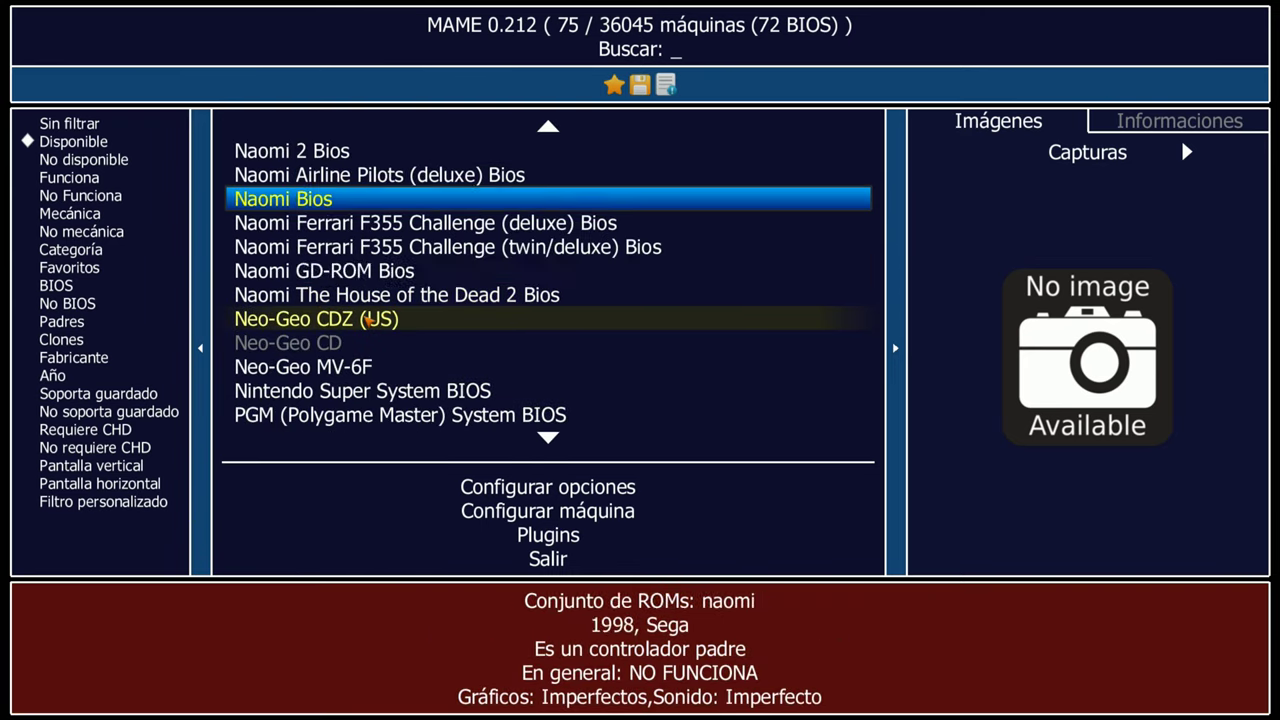
scroll(337, 343, "down", 12)
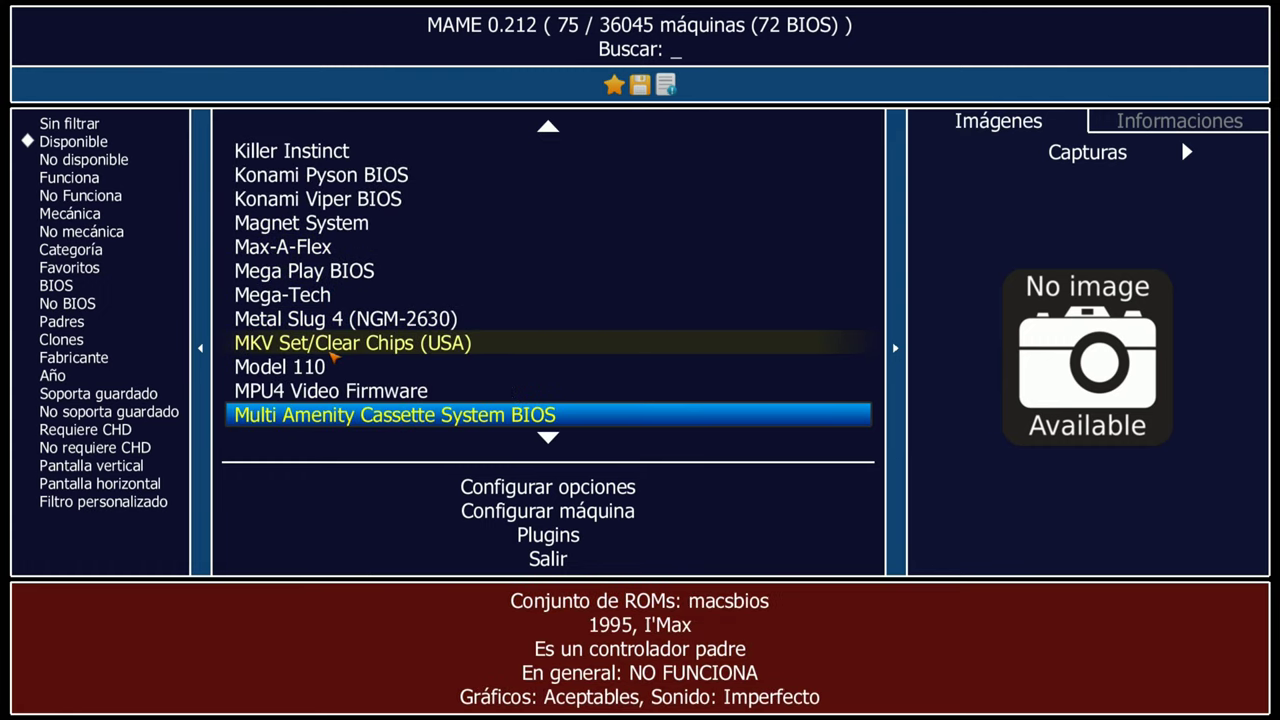
- Look through the available machines, checking the entries for Metal Slug 4 and Cadillacs and Dinosaurs among the BIOS sets
left_click(341, 318)
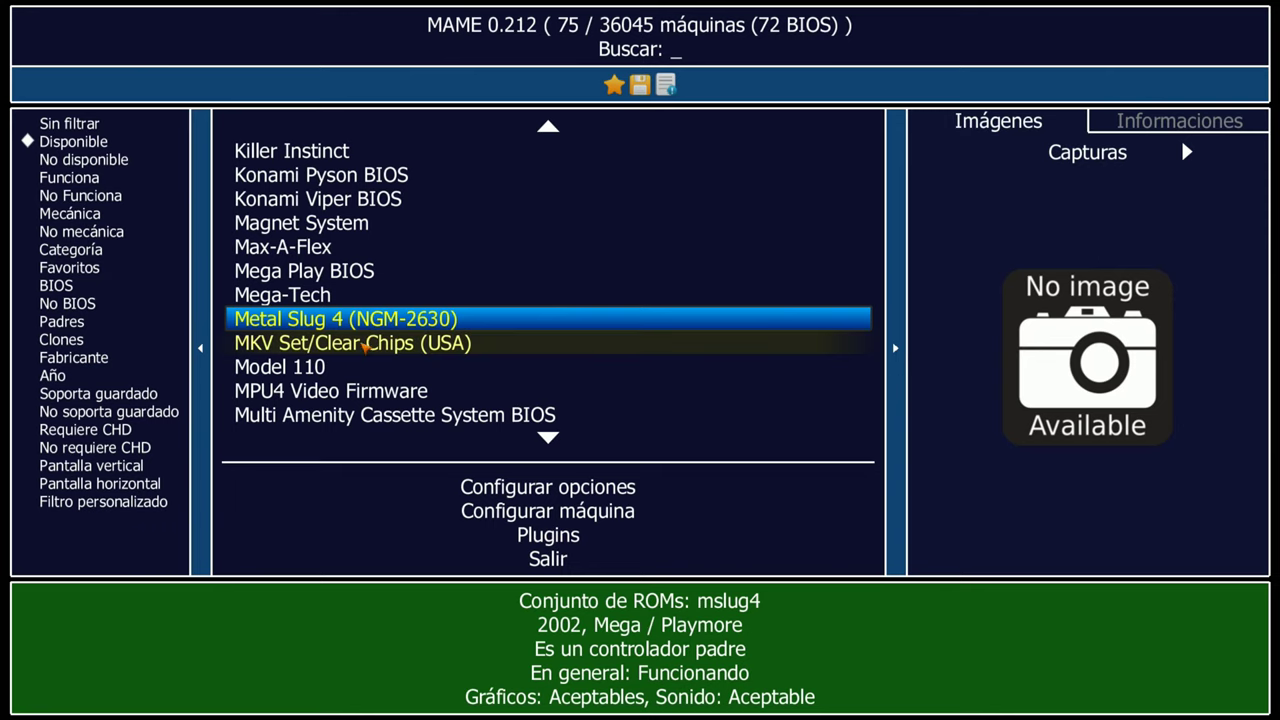
scroll(366, 354, "up", 1)
scroll(366, 354, "up", 6)
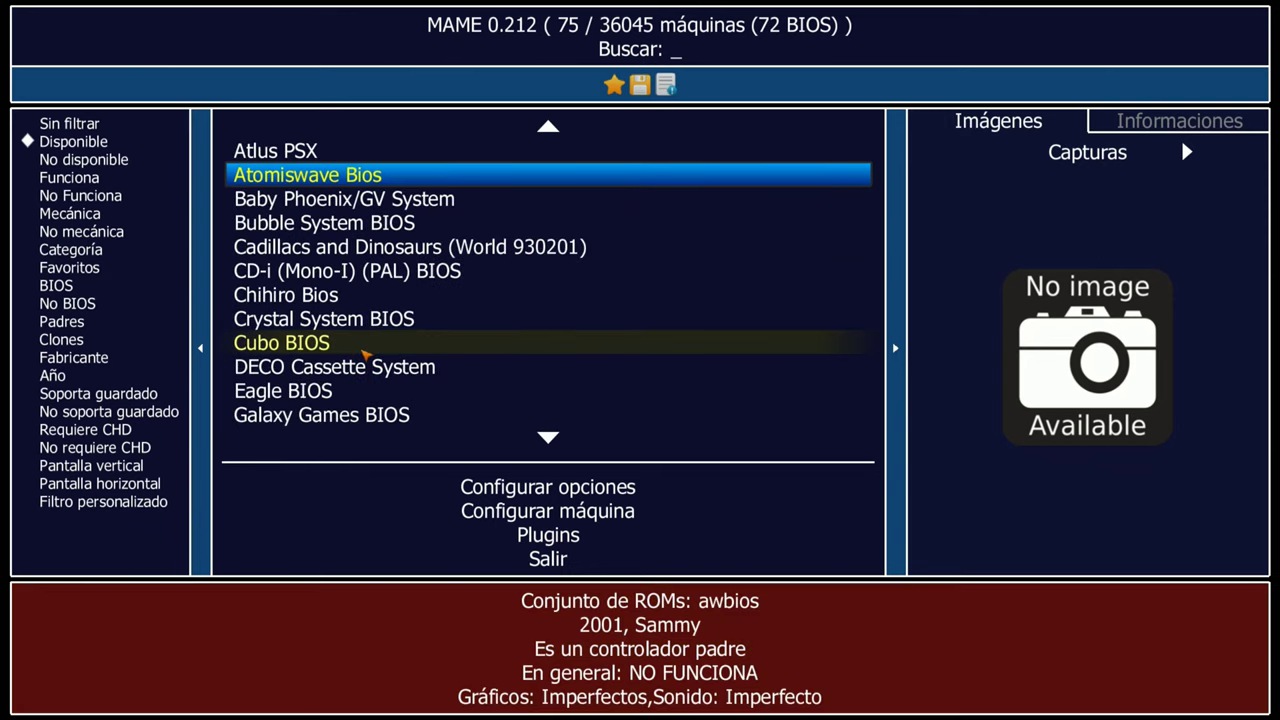
scroll(366, 354, "up", 6)
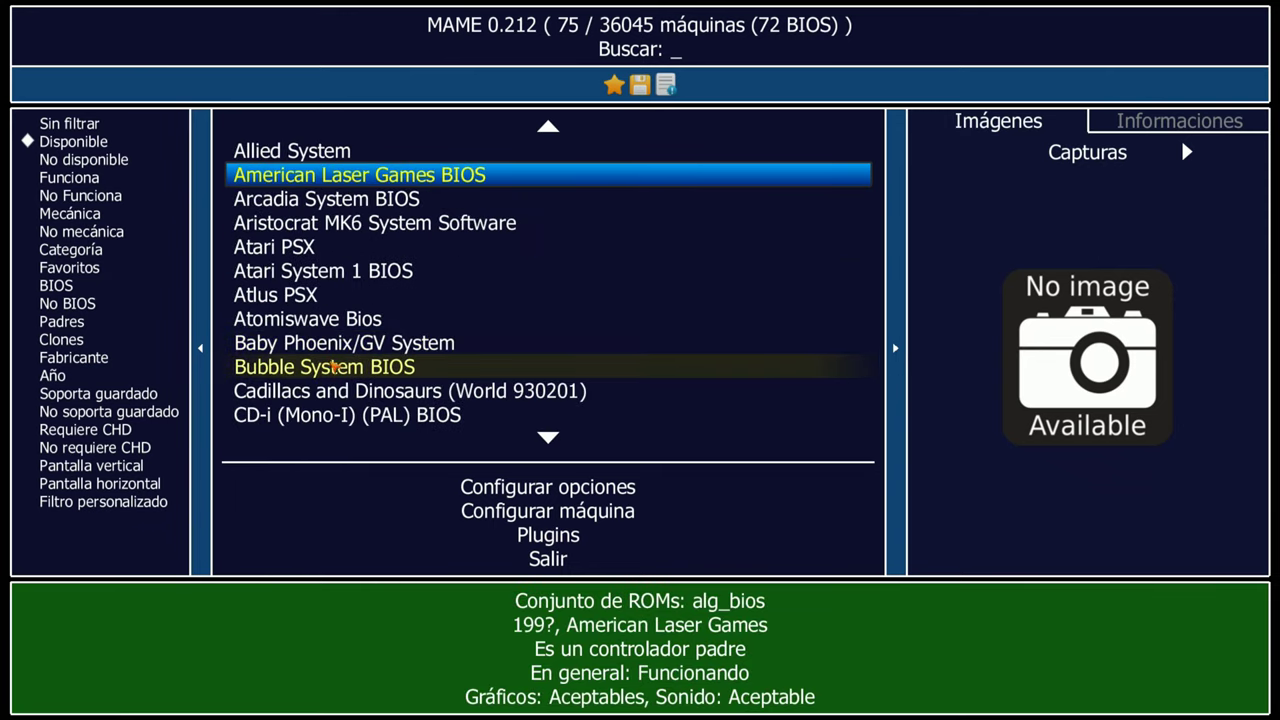
left_click(366, 393)
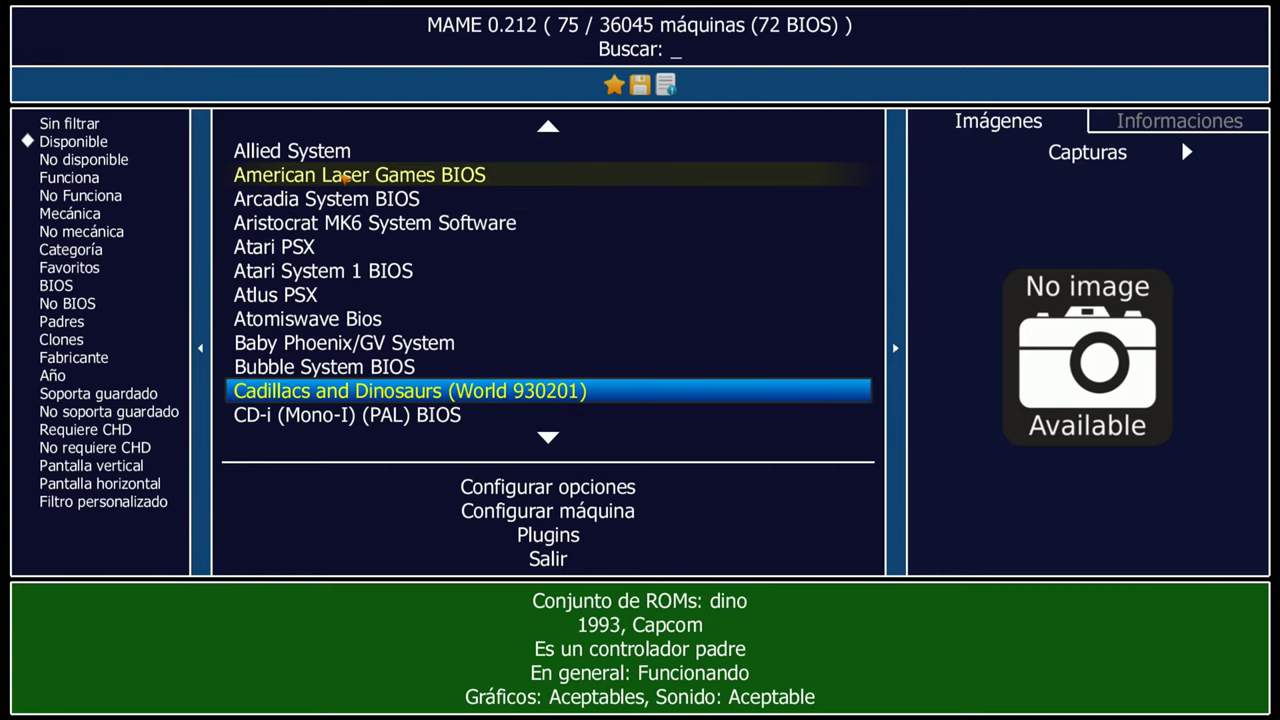
scroll(313, 335, "down", 4)
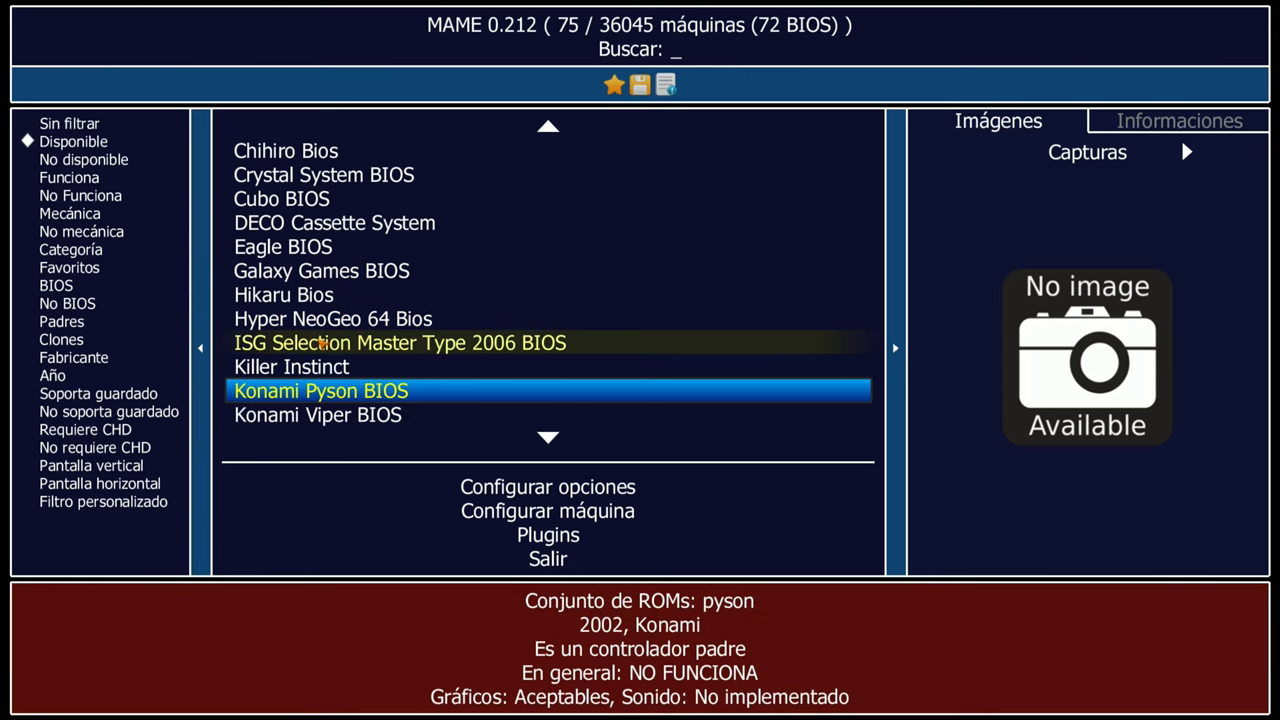
scroll(330, 334, "down", 4)
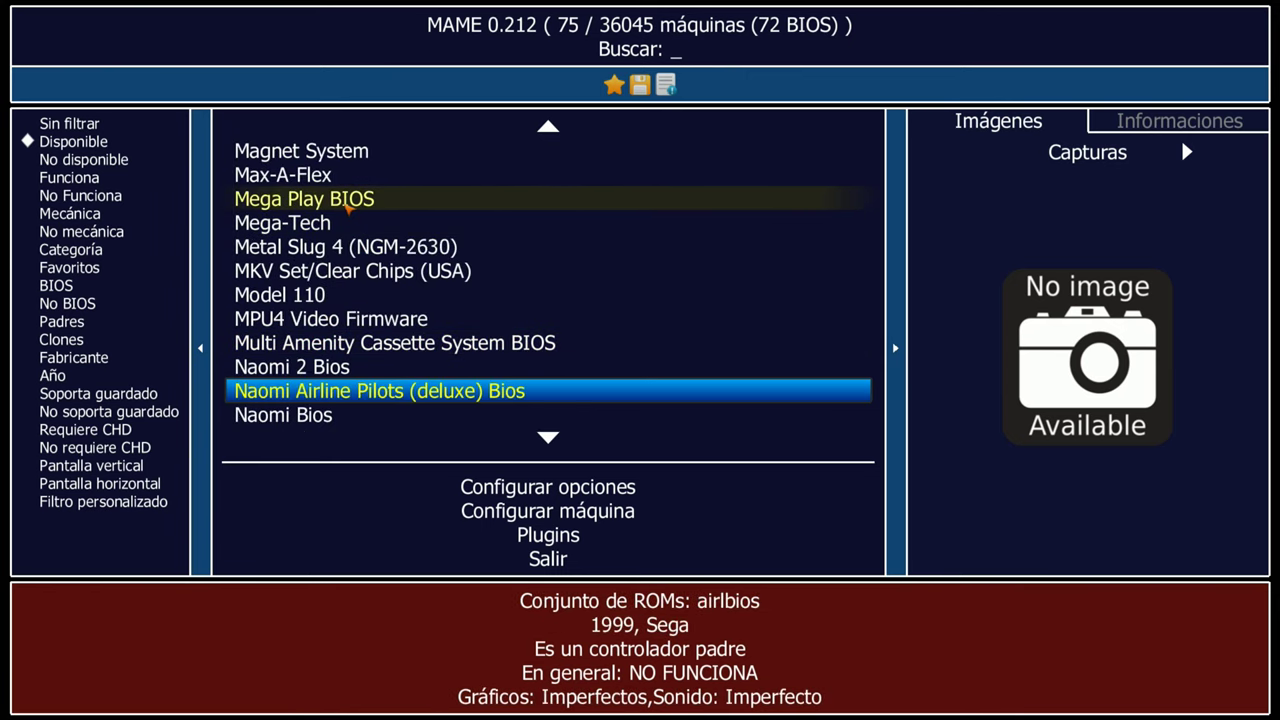
- Set up a custom filter combining Disponible with a second filter, No BIOS, and return to the machine list
left_click(103, 503)
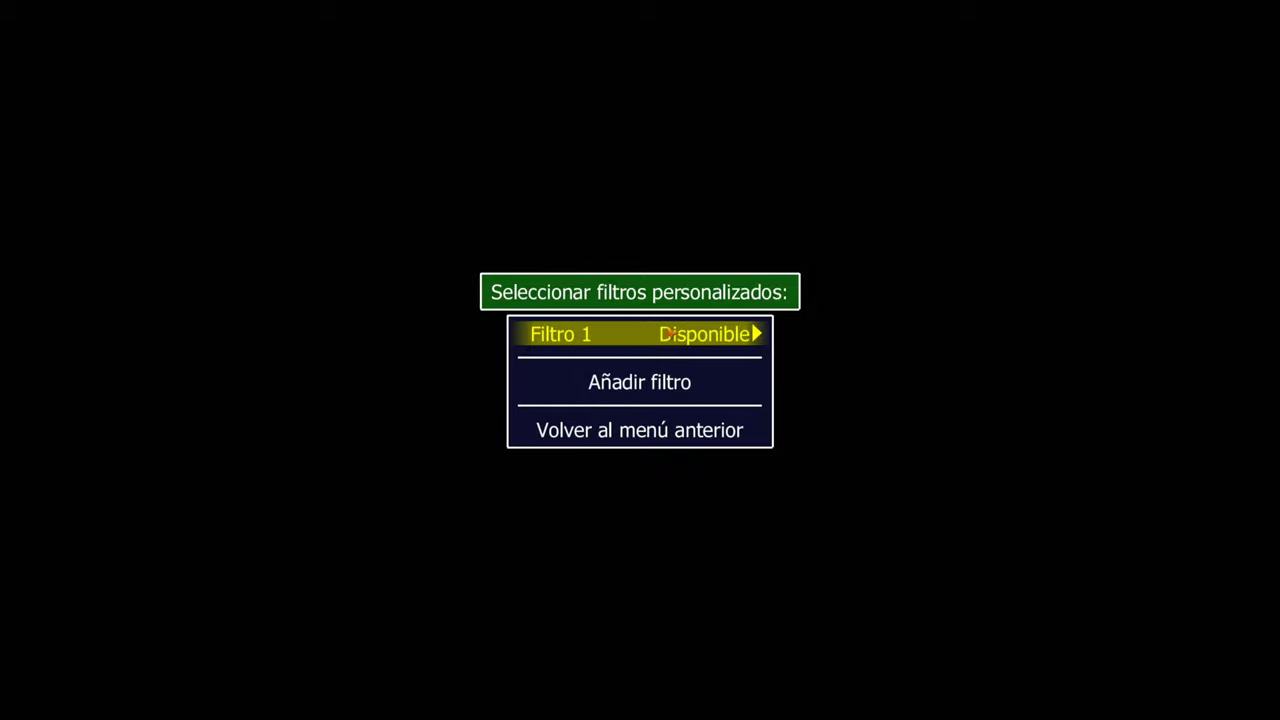
left_click(661, 384)
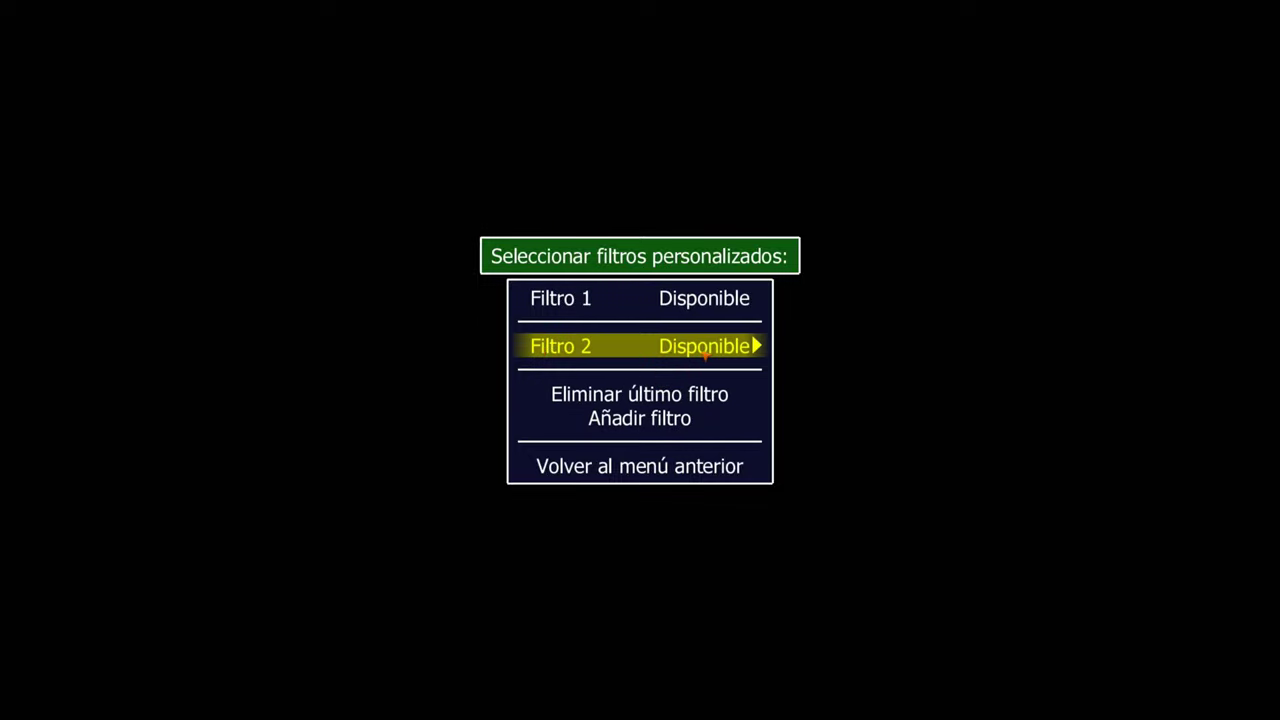
left_click(705, 346)
left_click(705, 346)
left_click(705, 346)
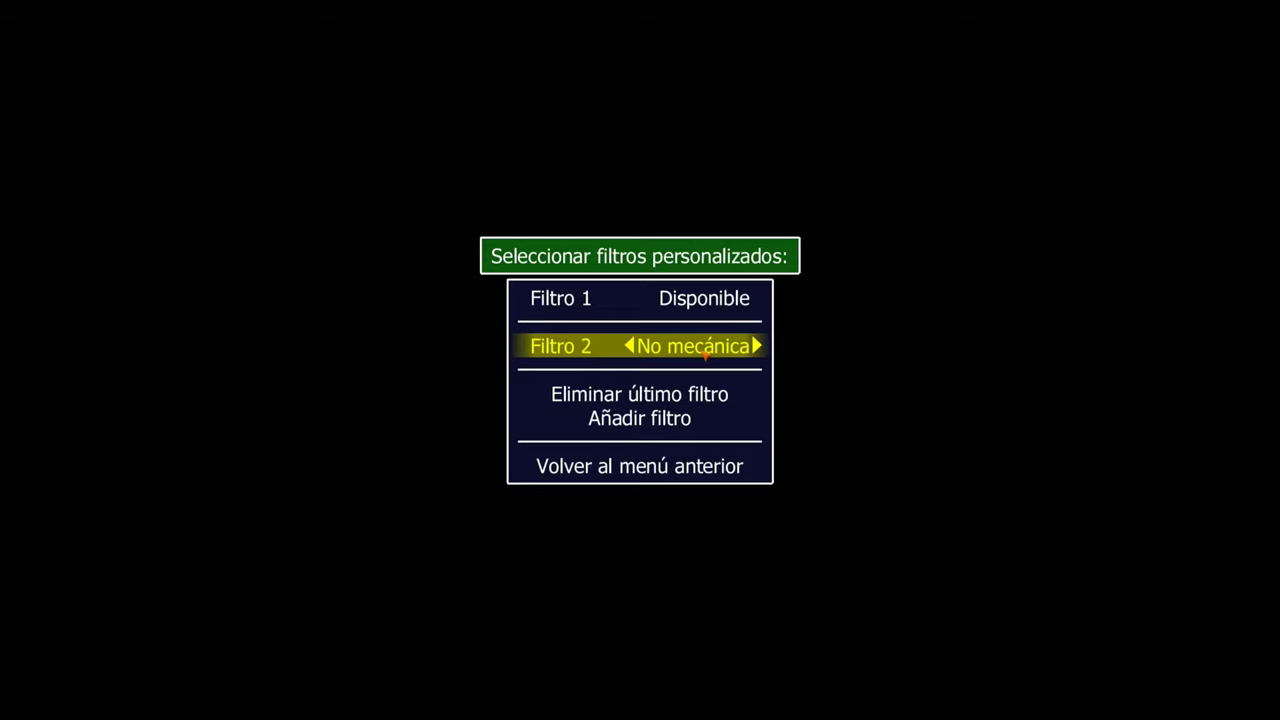
left_click(705, 346)
left_click(705, 346)
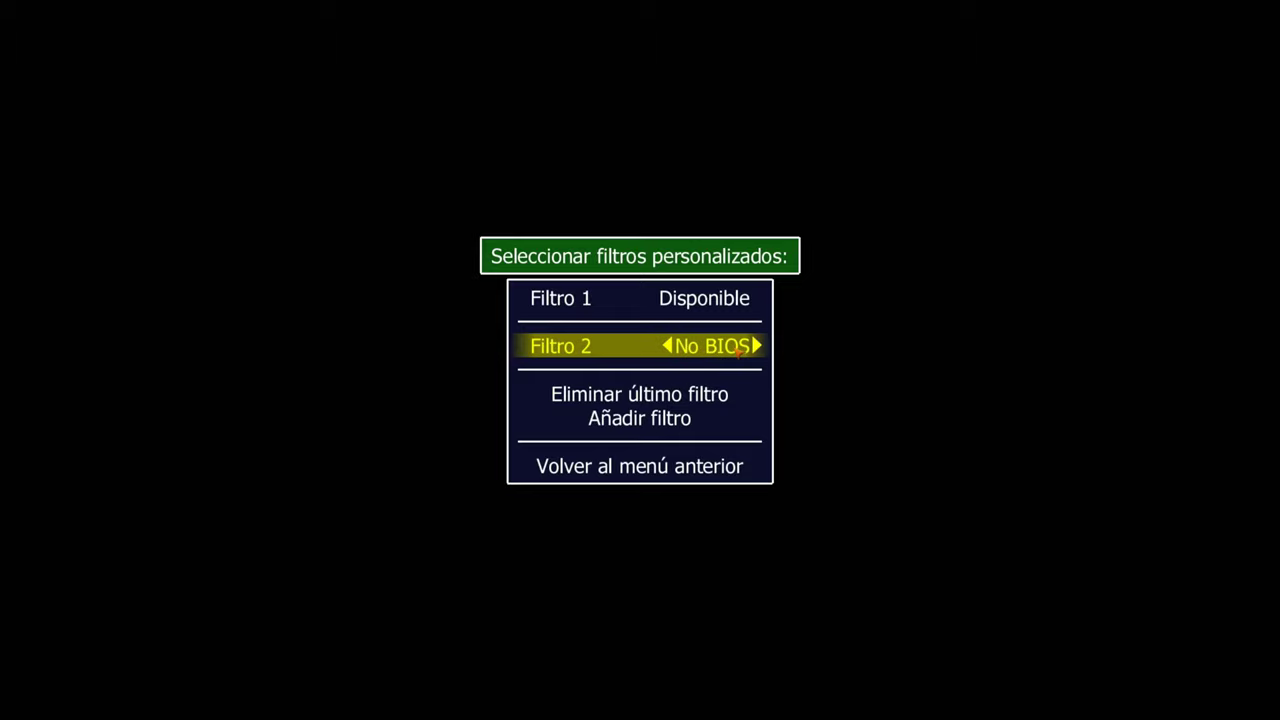
left_click(659, 466)
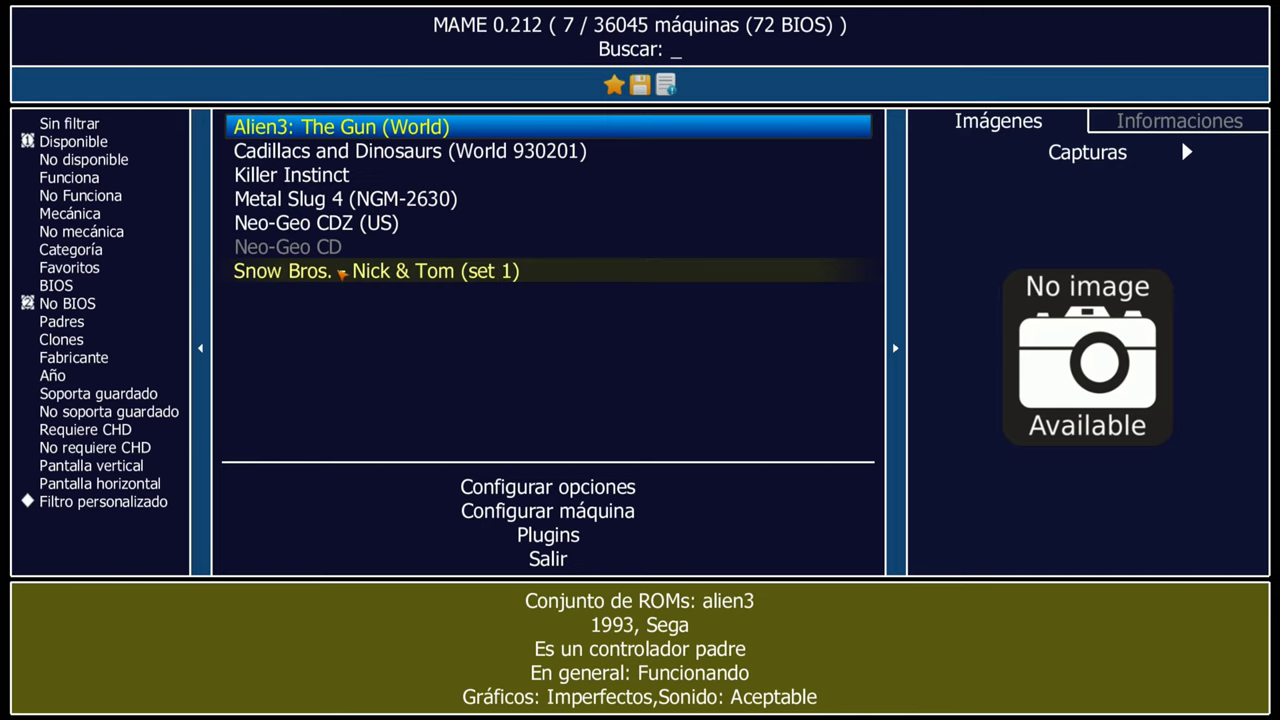
- Check the details of the Neo-Geo CDZ (US) and Neo-Geo CD entries in the filtered list
left_click(369, 227)
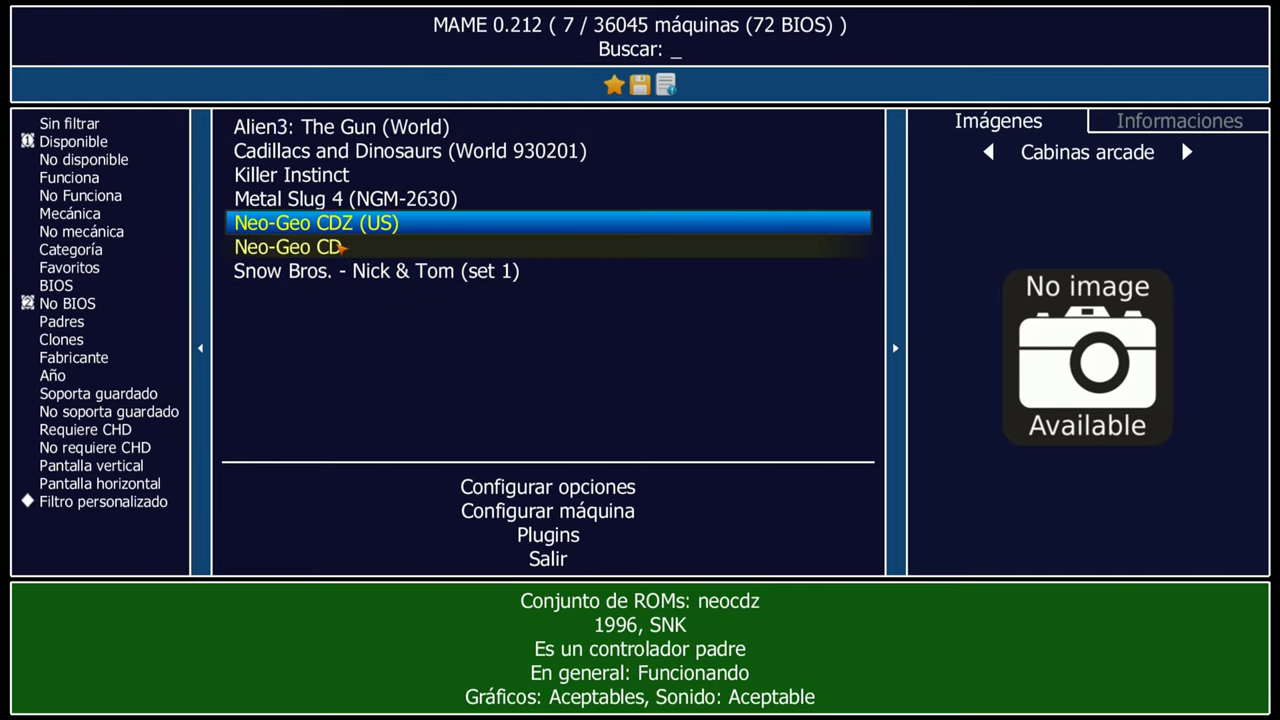
left_click(342, 247)
left_click(345, 225)
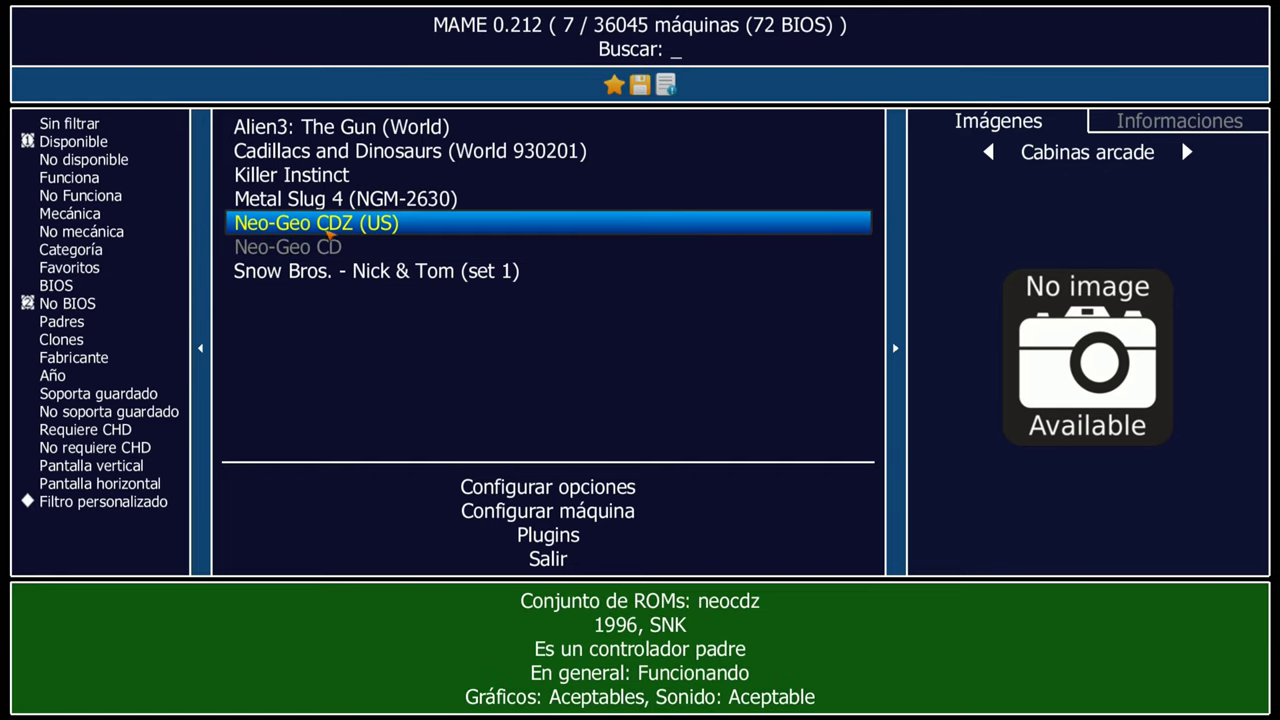
left_click(333, 249)
left_click(358, 227)
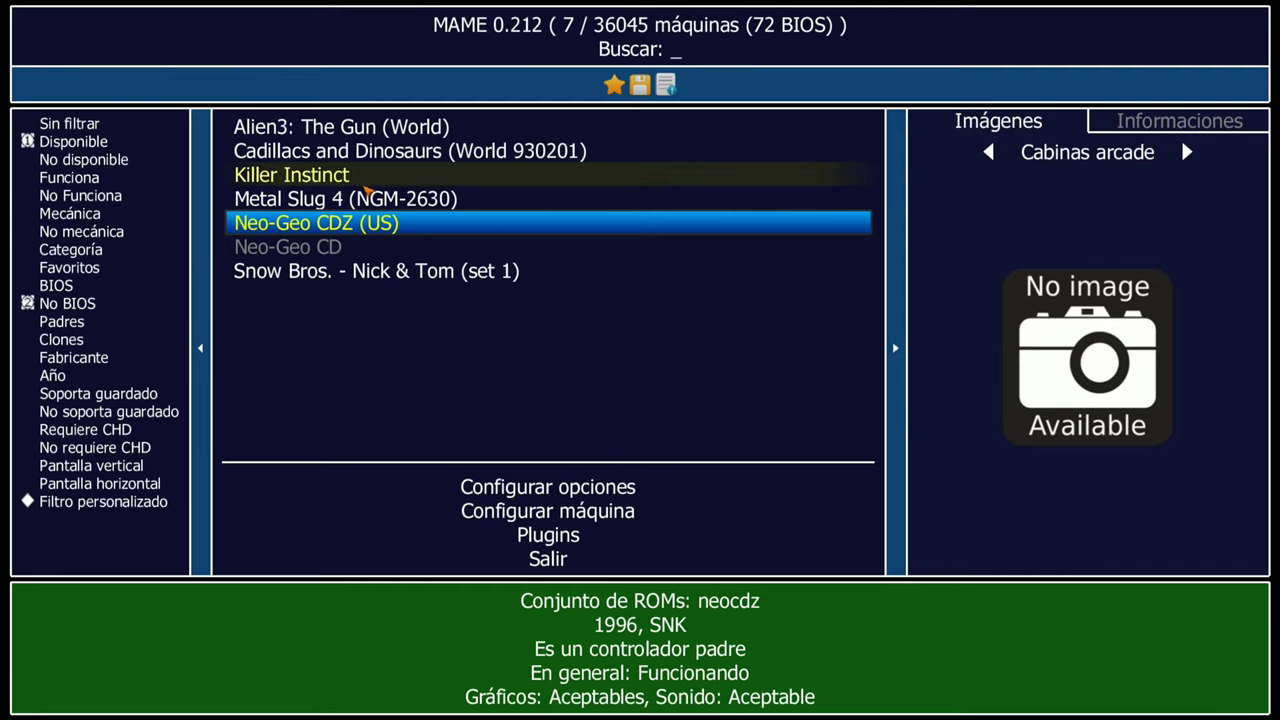
- Check the interface settings in the general options and open the ROMs entry of the folder configuration
left_click(570, 487)
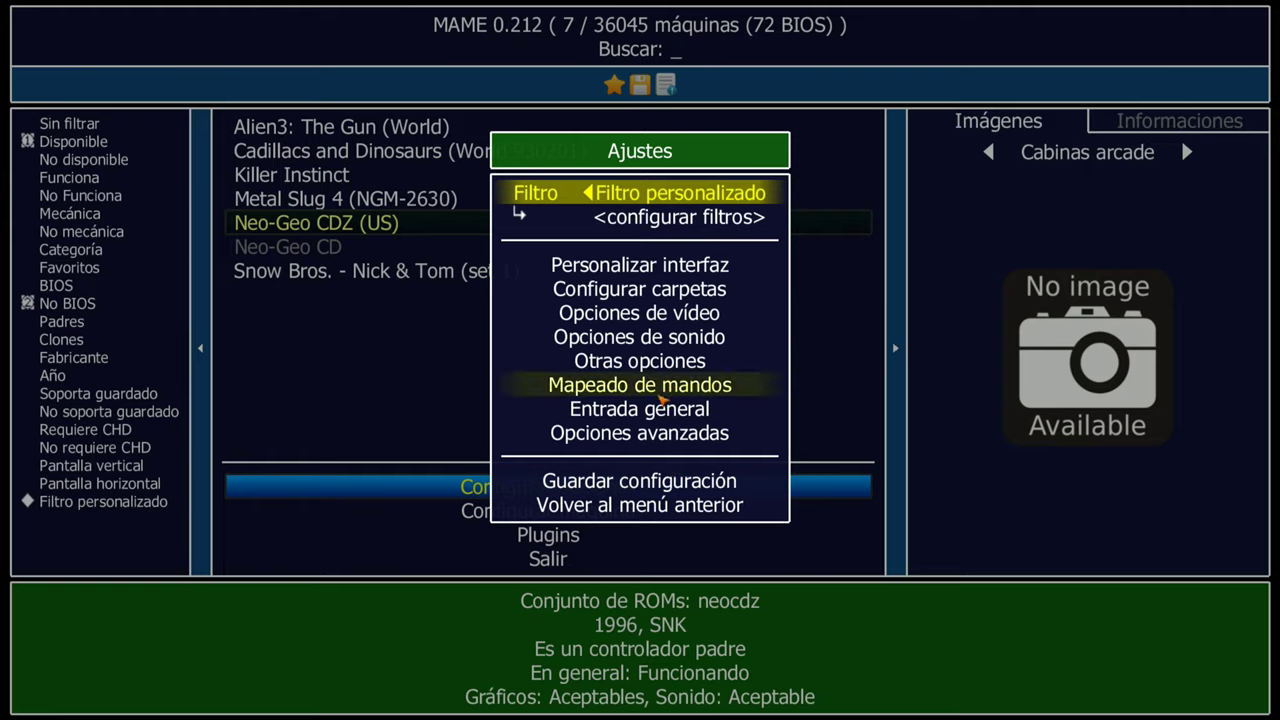
left_click(654, 272)
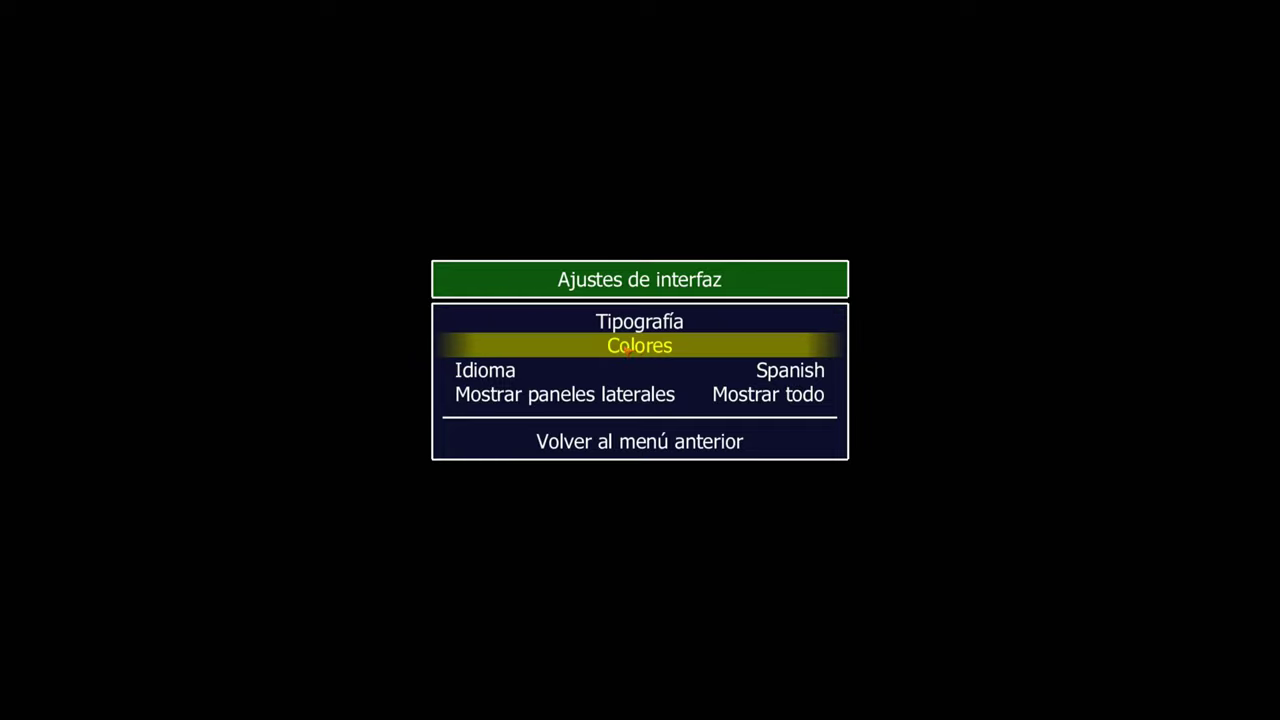
key("Escape")
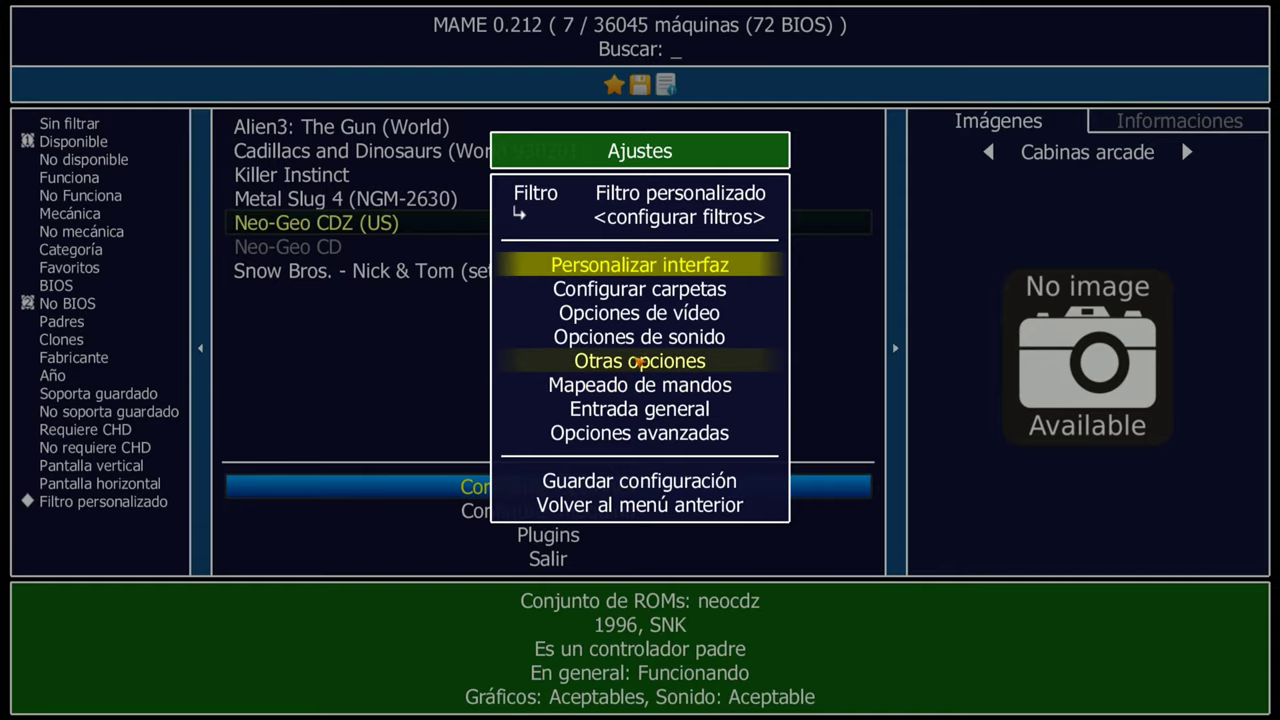
left_click(667, 289)
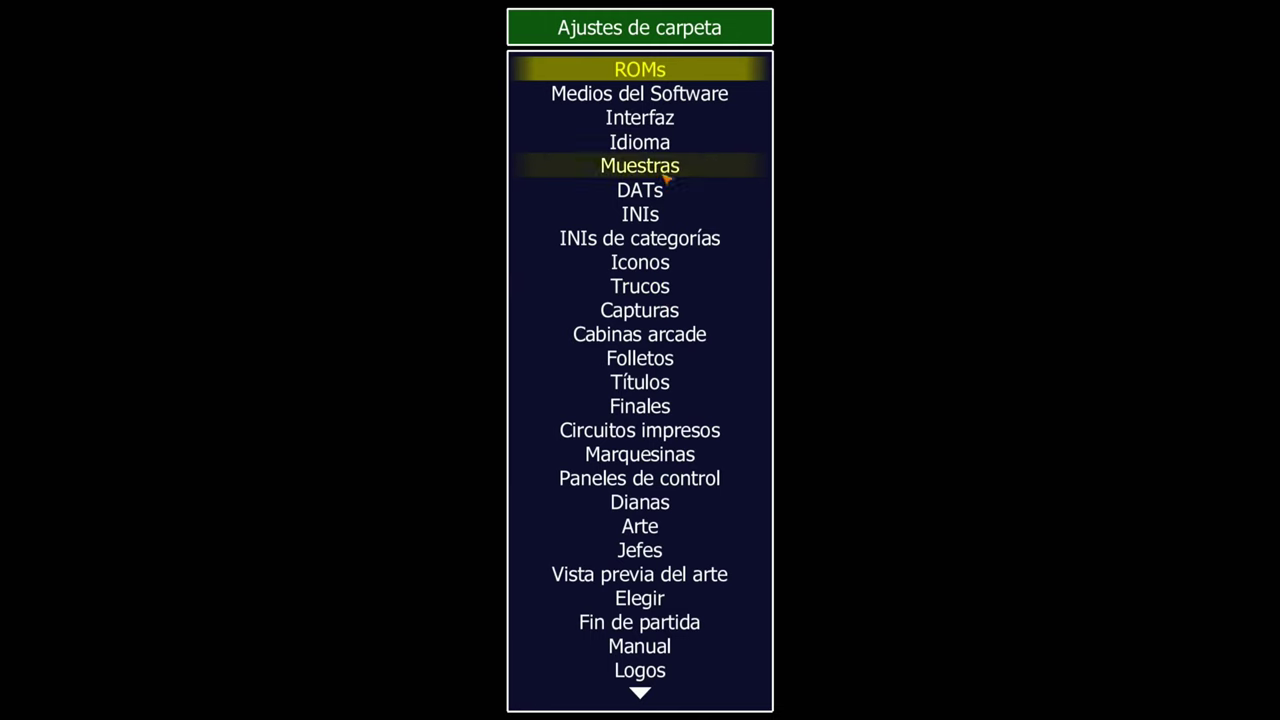
left_click(648, 72)
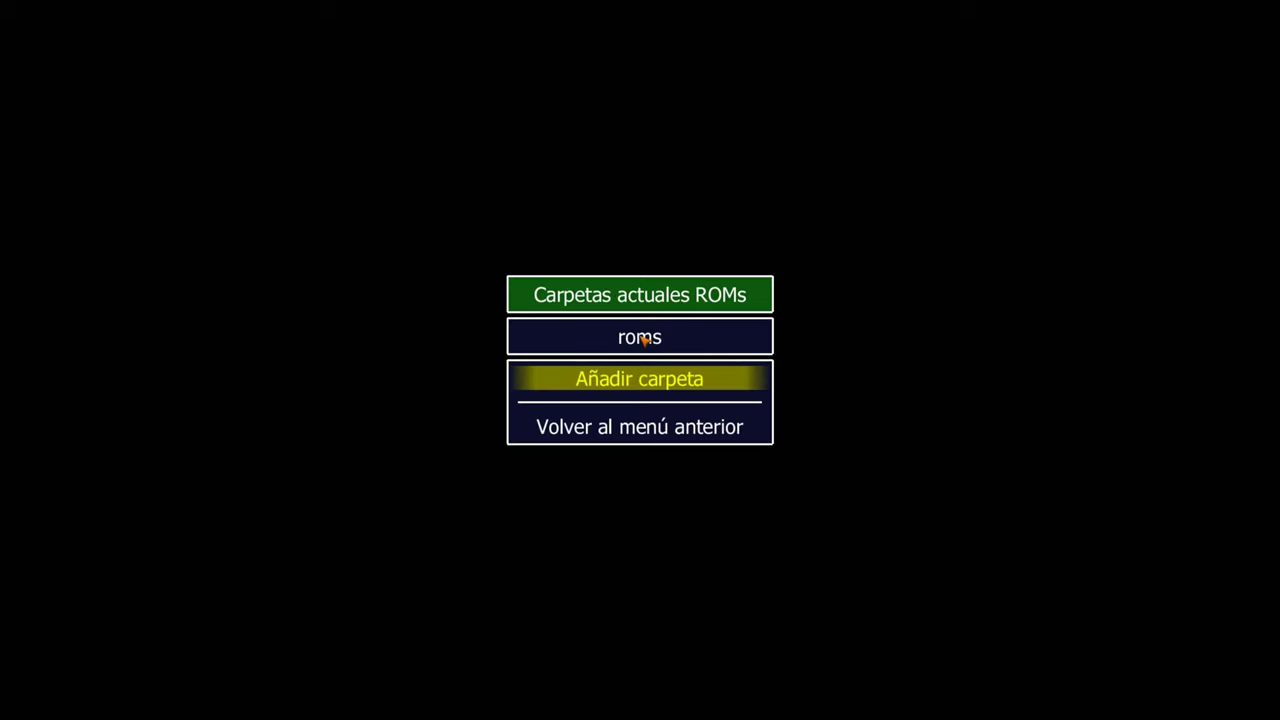